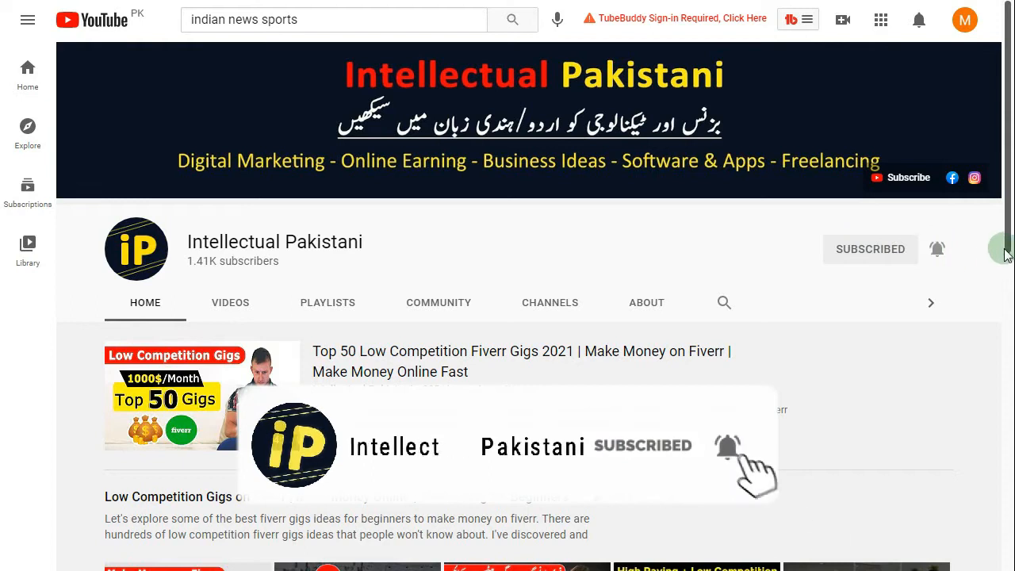
left_click_drag(1007, 249, 1006, 214)
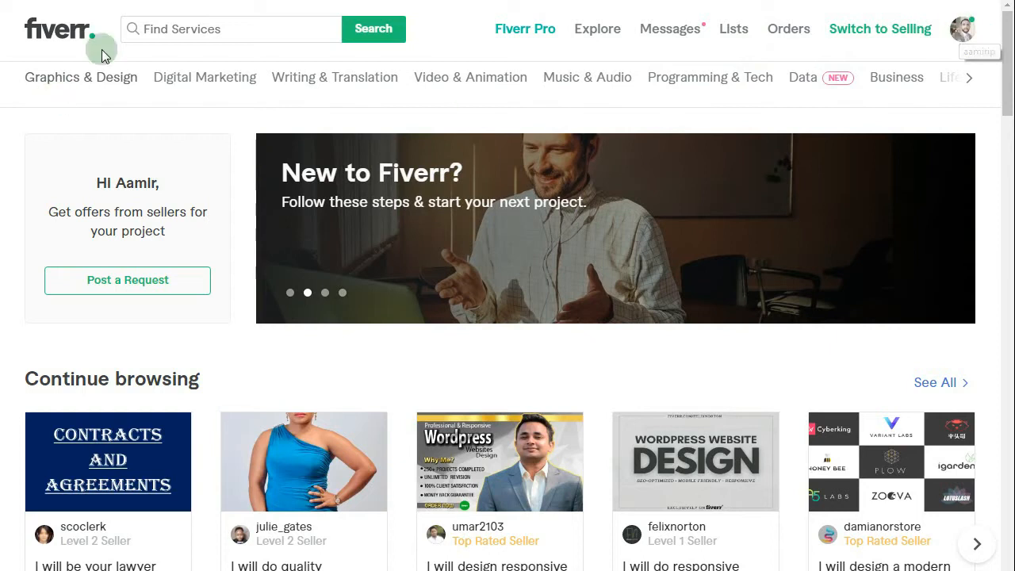
Switch to Fiverr, search its services for "data entry" and dismiss the Subscription services tip
left_click(213, 37)
type("da")
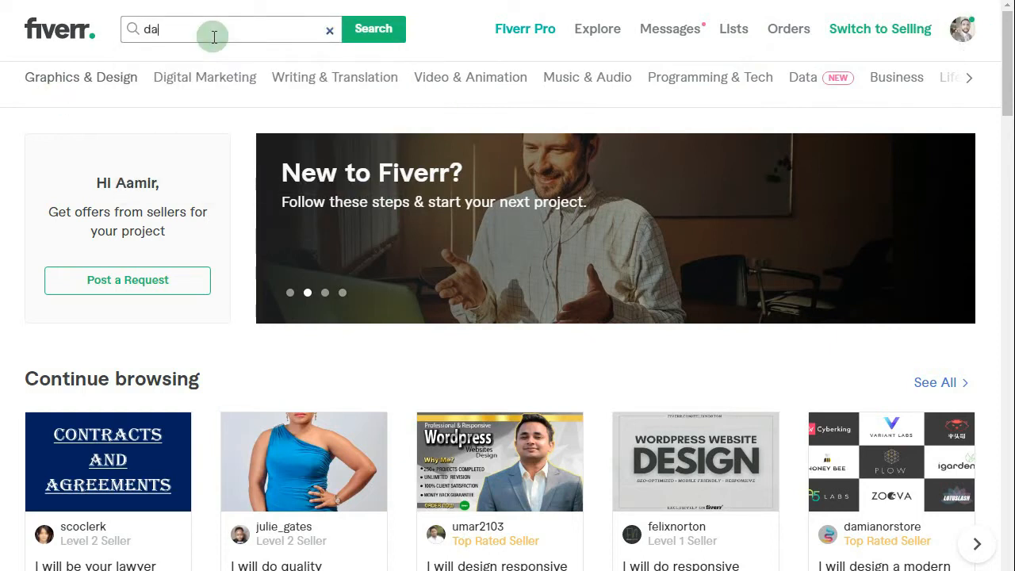
type("ta entry")
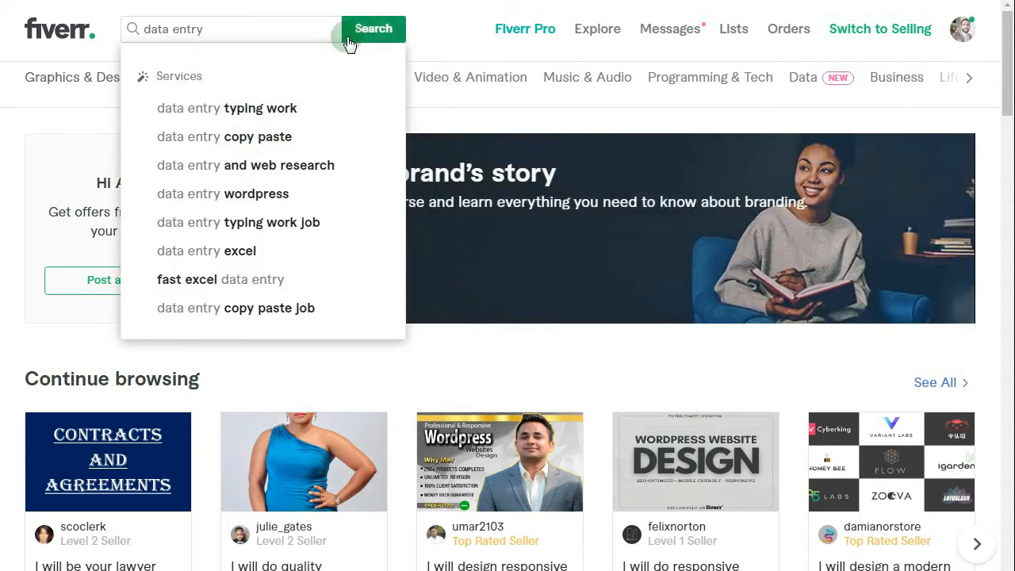
left_click(17, 346)
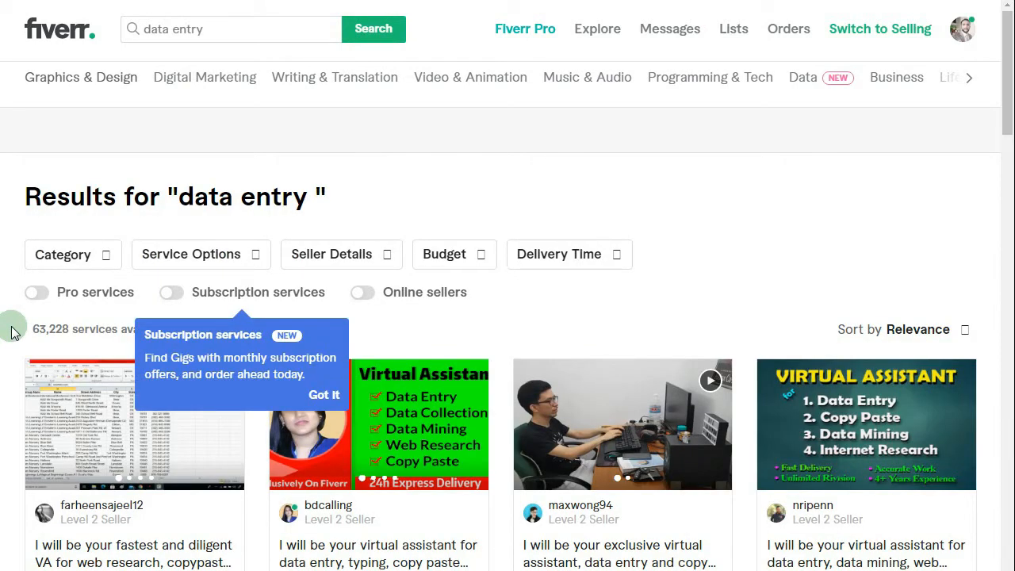
left_click(323, 395)
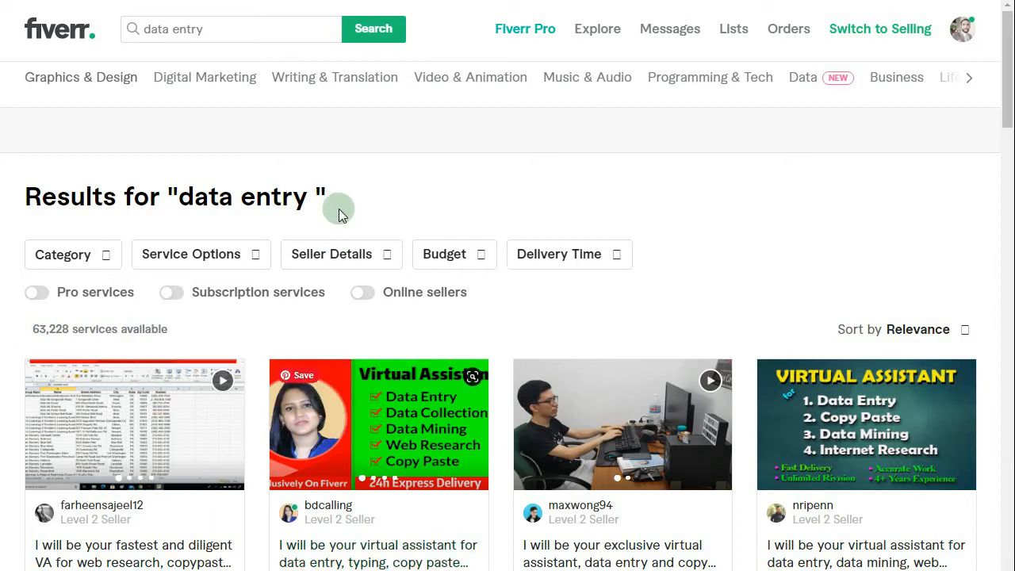
Open three data entry gigs from the results in new tabs: two virtual assistant gigs and the Fiverr's Choice "perfect data entry, web research and copy paste" gig
scroll(339, 210, "down", 2)
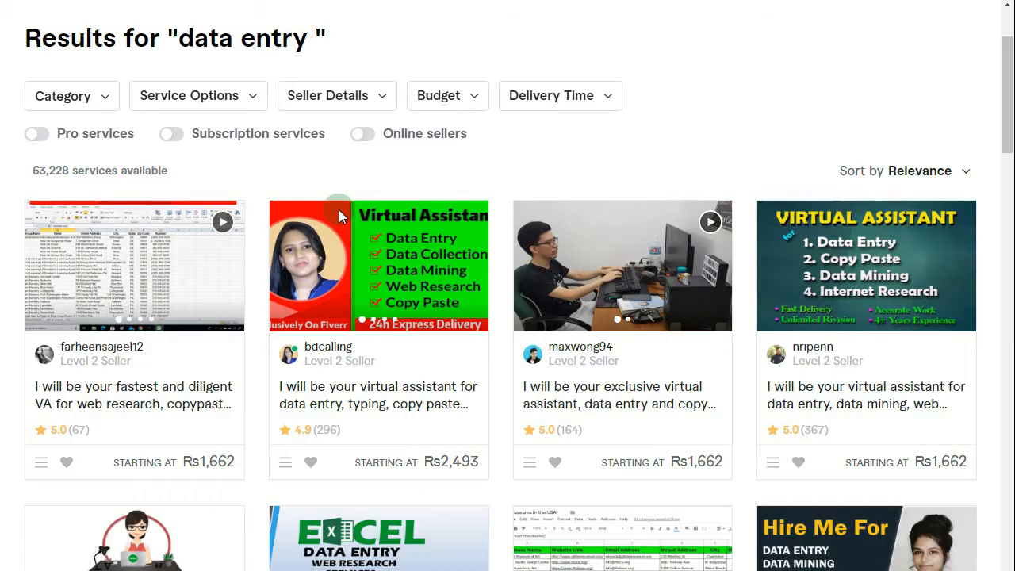
scroll(333, 222, "down", 1)
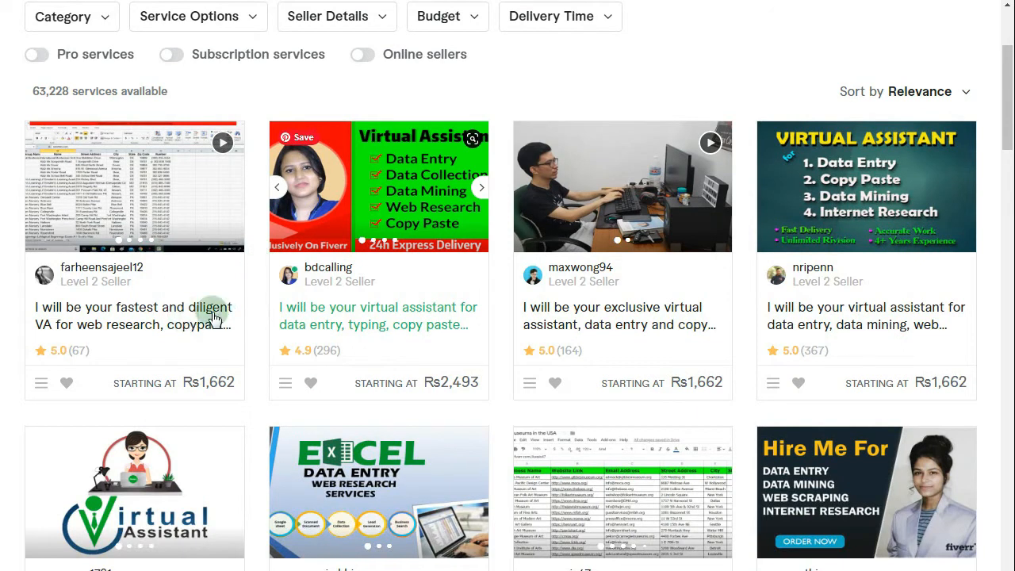
scroll(623, 311, "down", 1)
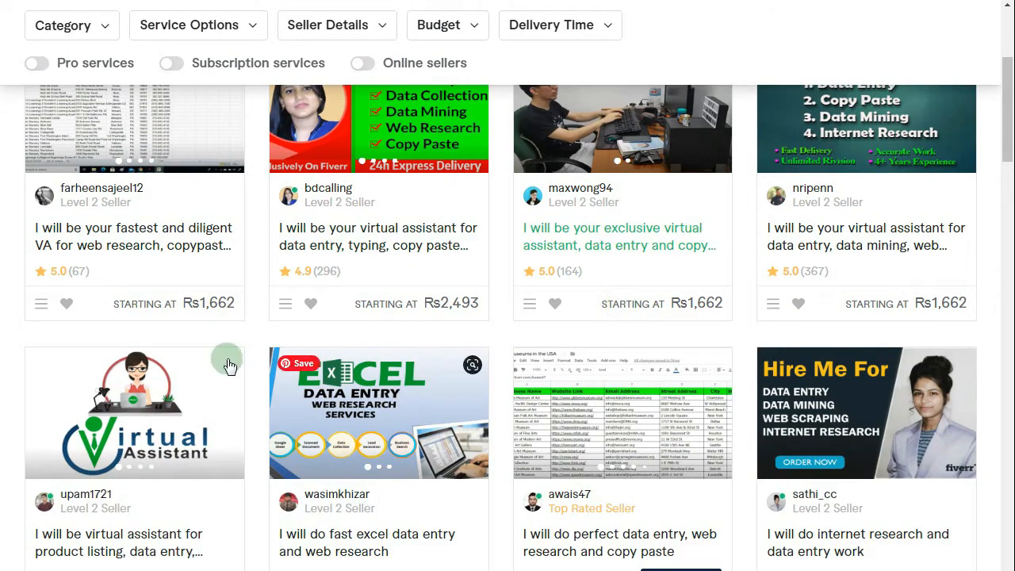
right_click(328, 246)
left_click(339, 257)
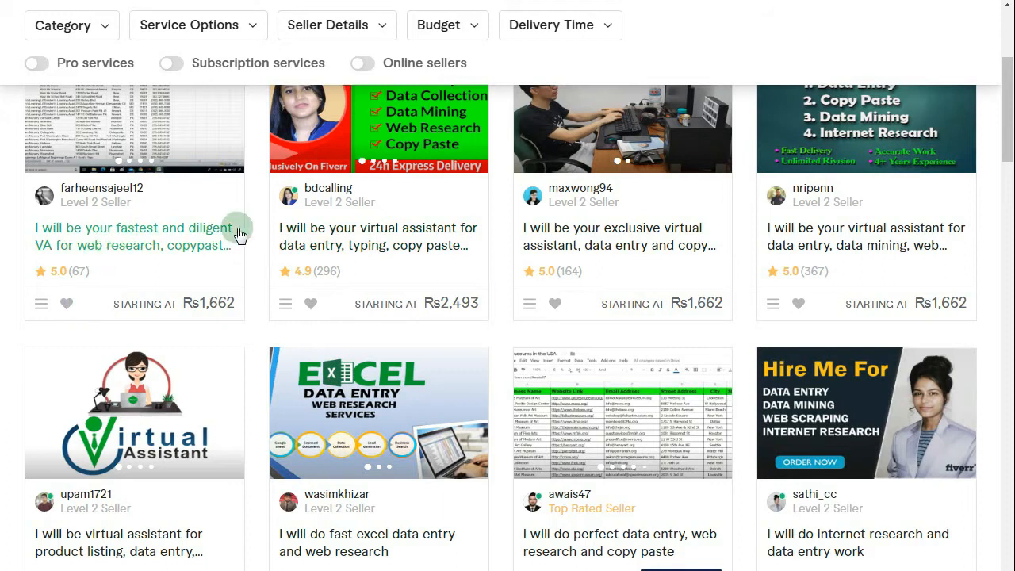
right_click(824, 241)
left_click(830, 252)
scroll(480, 253, "down", 2)
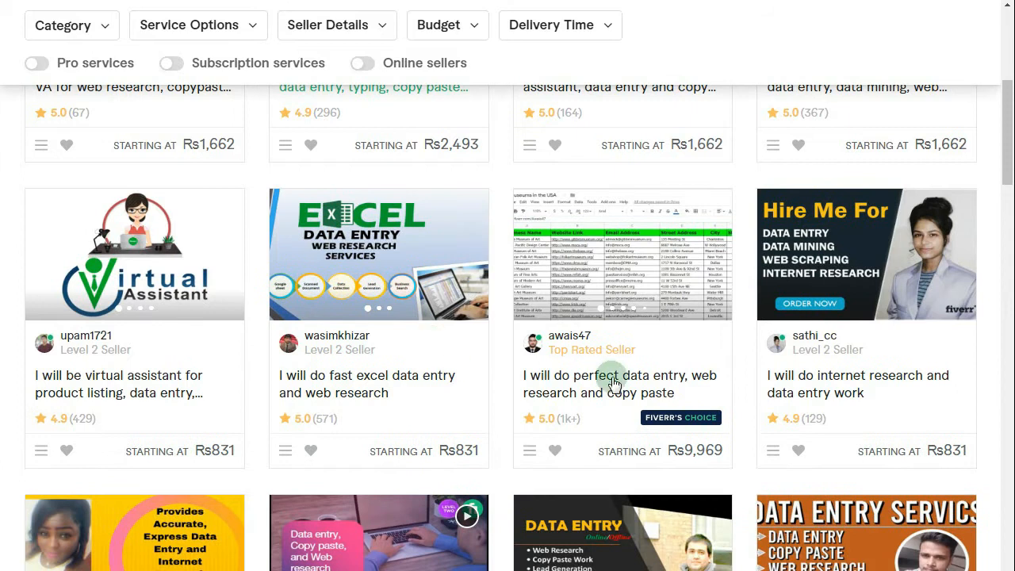
right_click(612, 385)
left_click(627, 392)
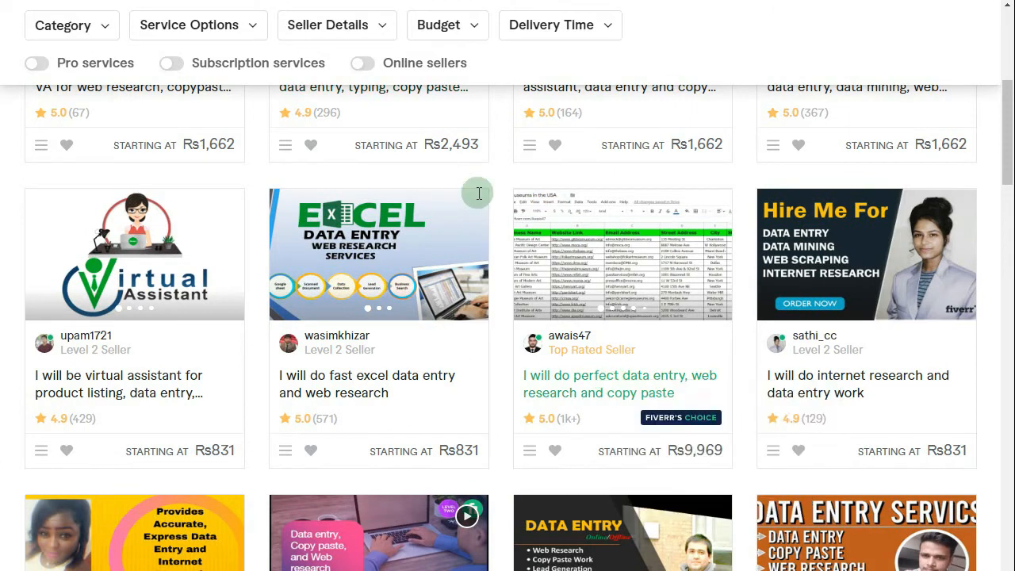
scroll(481, 200, "up", 6)
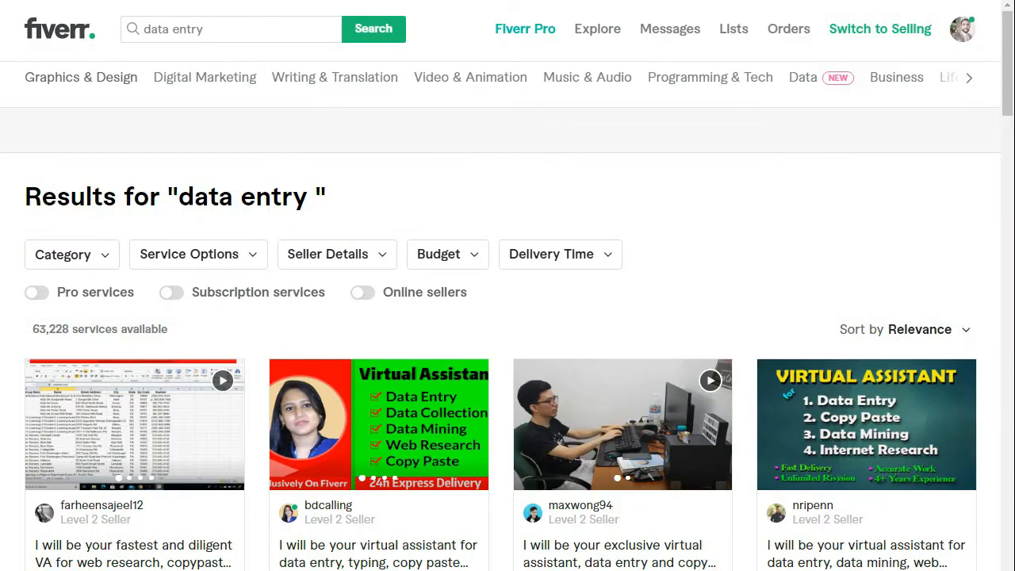
Go to the seller profile with the active gigs and start creating a new gig
key("ctrl+Tab")
key("ctrl+shift+Tab")
left_click(961, 33)
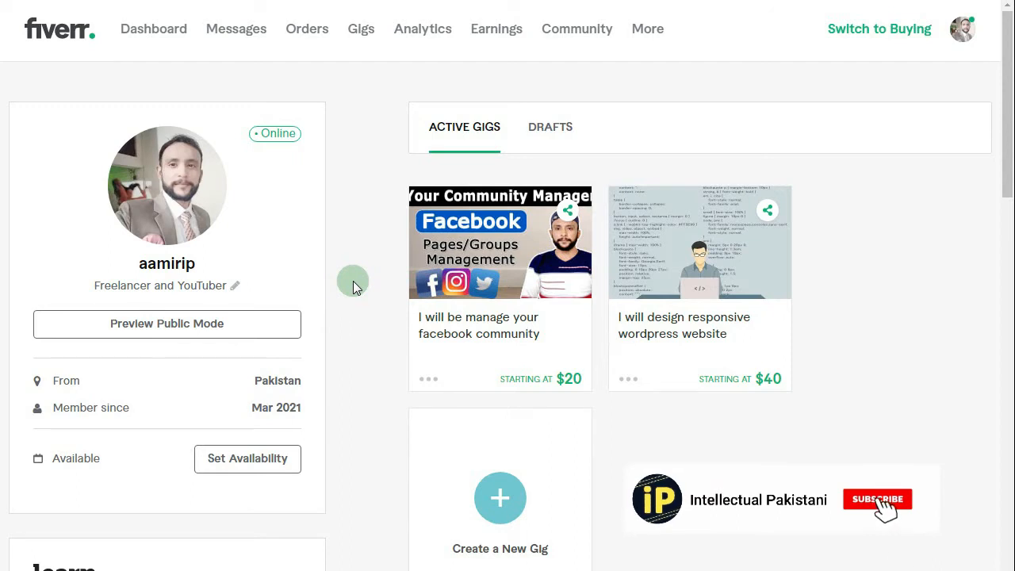
left_click(501, 500)
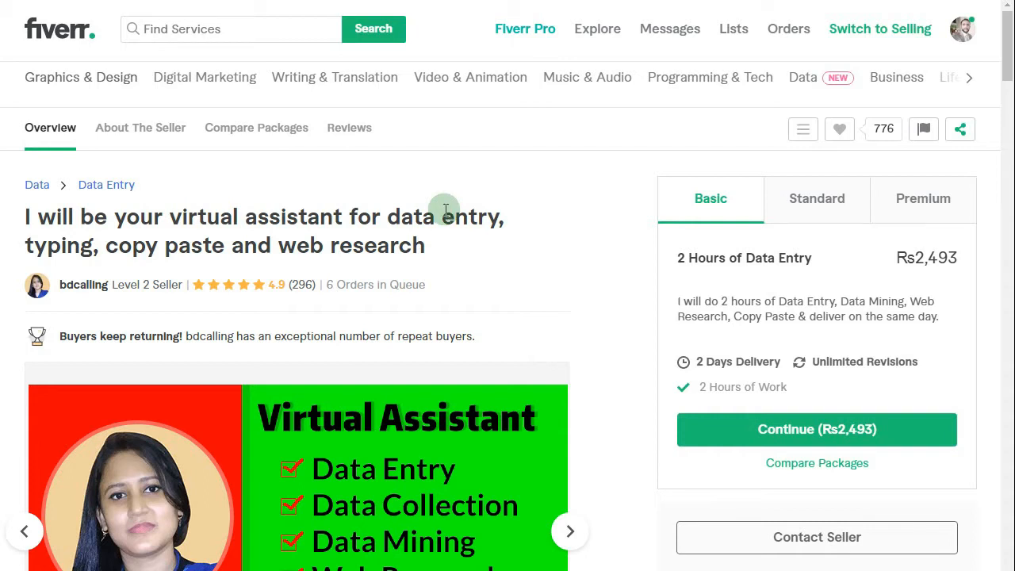
Examine the title, queue and the Basic, Standard and Premium packages of the virtual assistant data entry gig
scroll(446, 210, "down", 1)
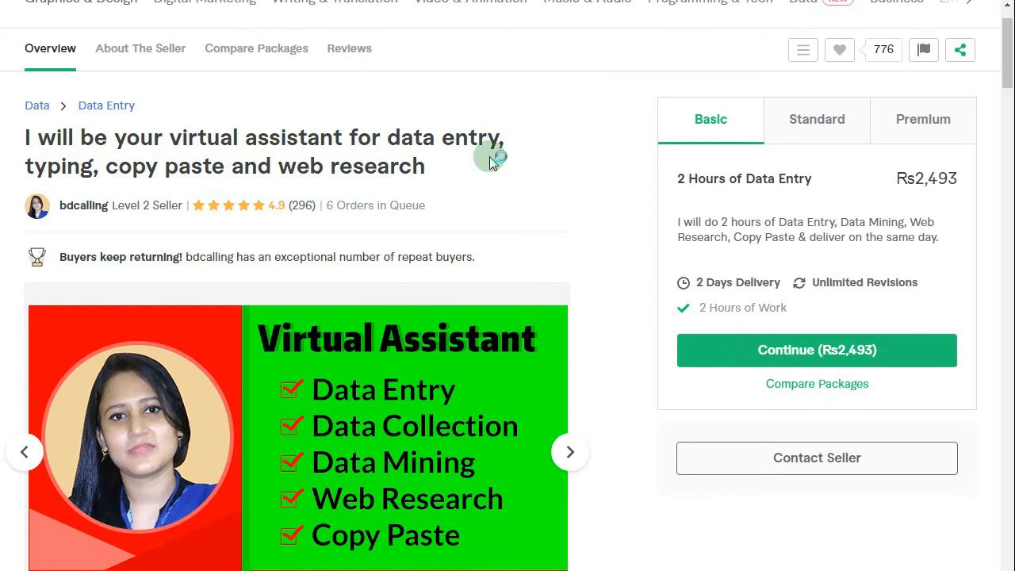
scroll(489, 155, "up", 1)
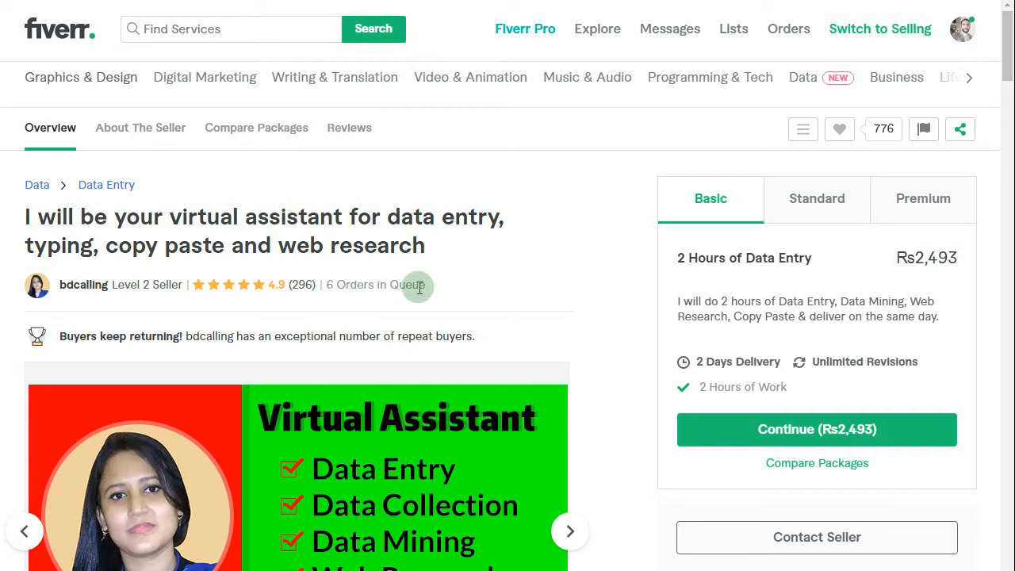
left_click(842, 200)
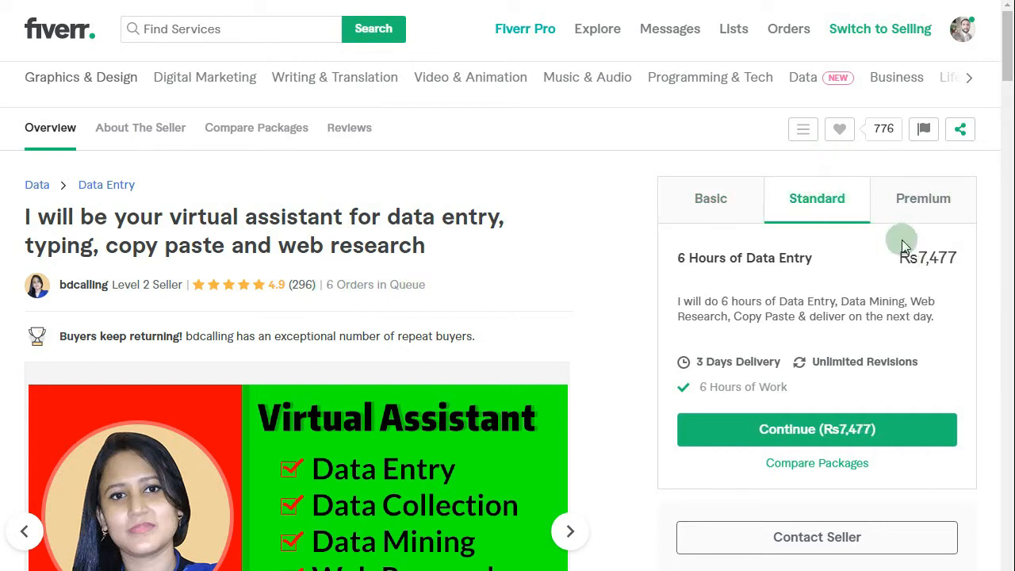
left_click(922, 198)
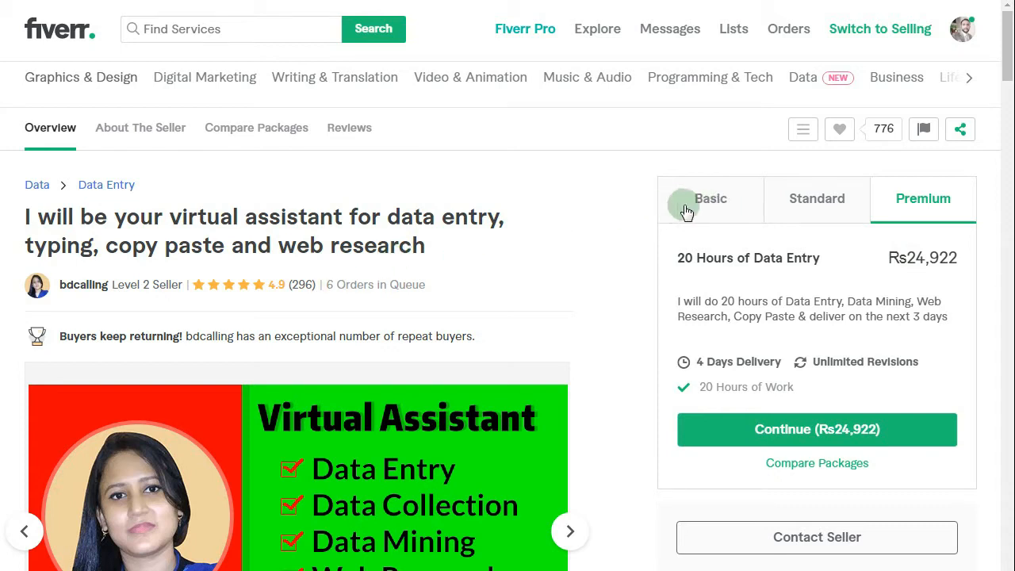
left_click(710, 203)
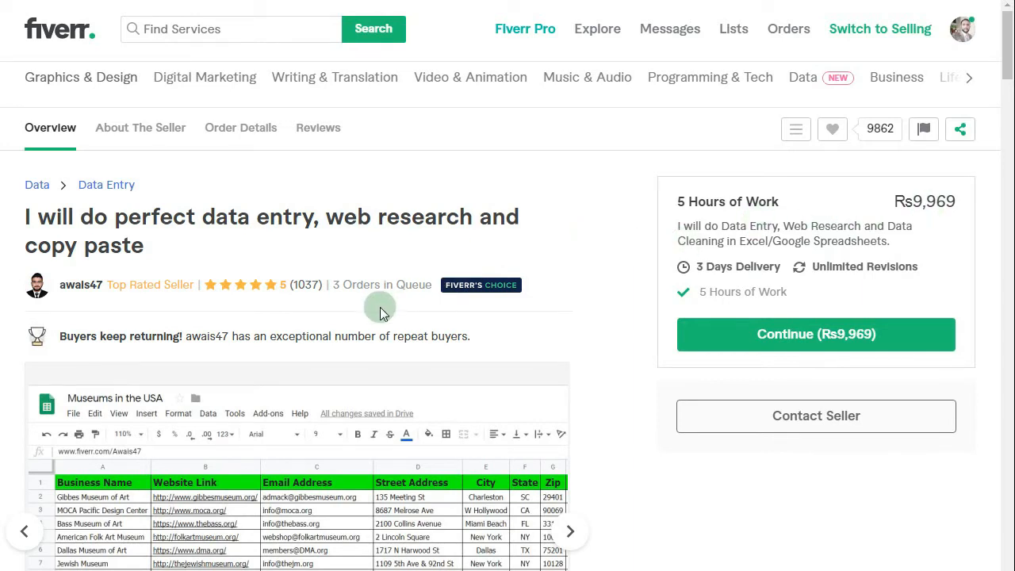
Examine the "perfect data entry, web research and copy paste" gig: its order queue, gallery images, description and seller information
left_click_drag(334, 285, 429, 284)
left_click(408, 266)
scroll(407, 260, "down", 8)
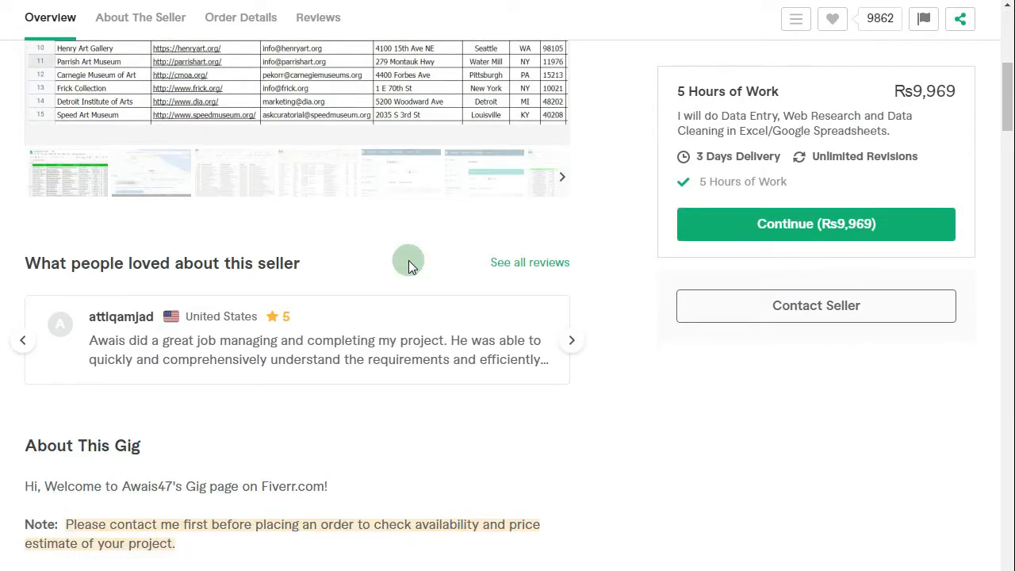
scroll(337, 267, "up", 5)
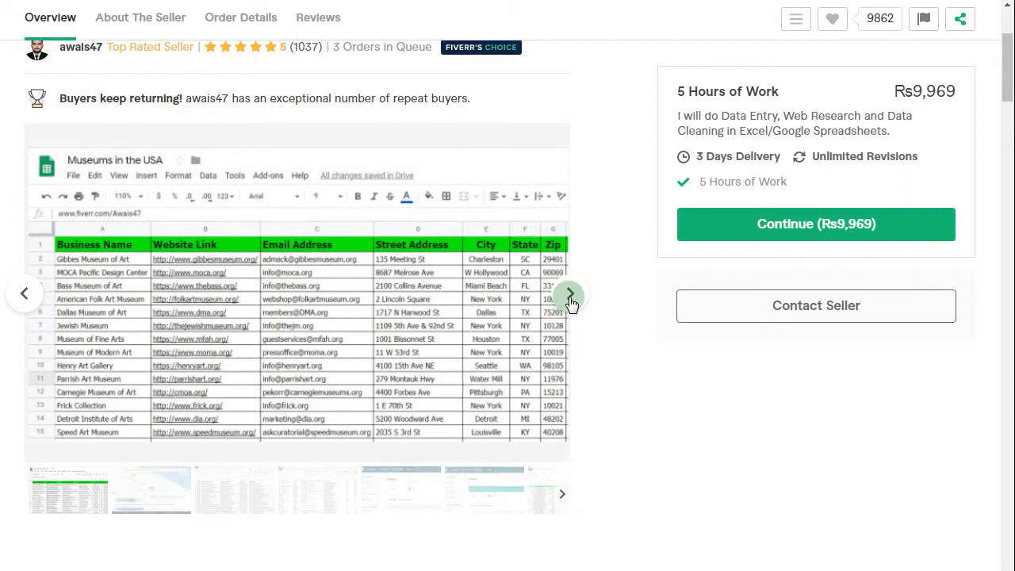
left_click(570, 296)
scroll(622, 303, "down", 10)
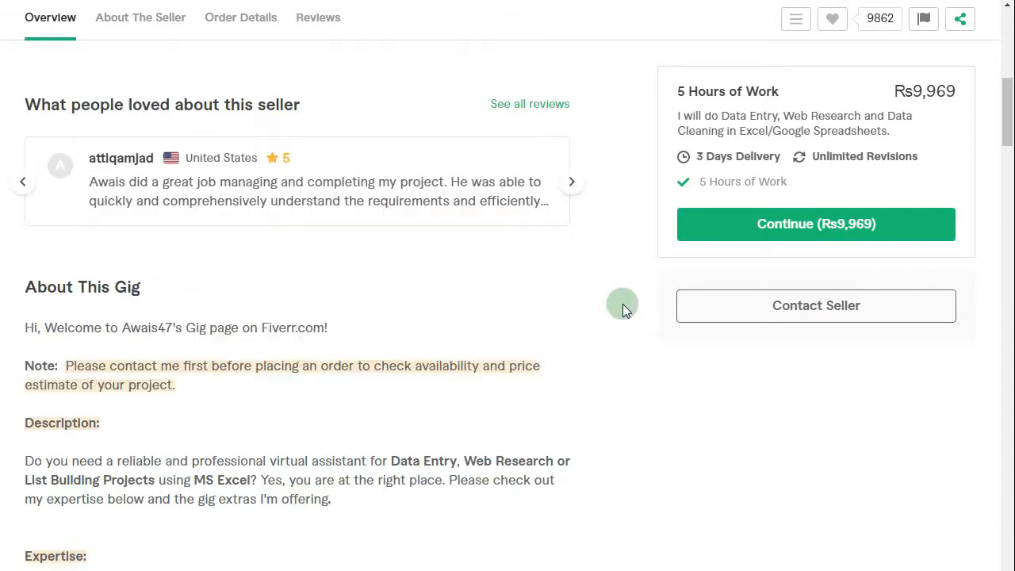
scroll(294, 247, "down", 12)
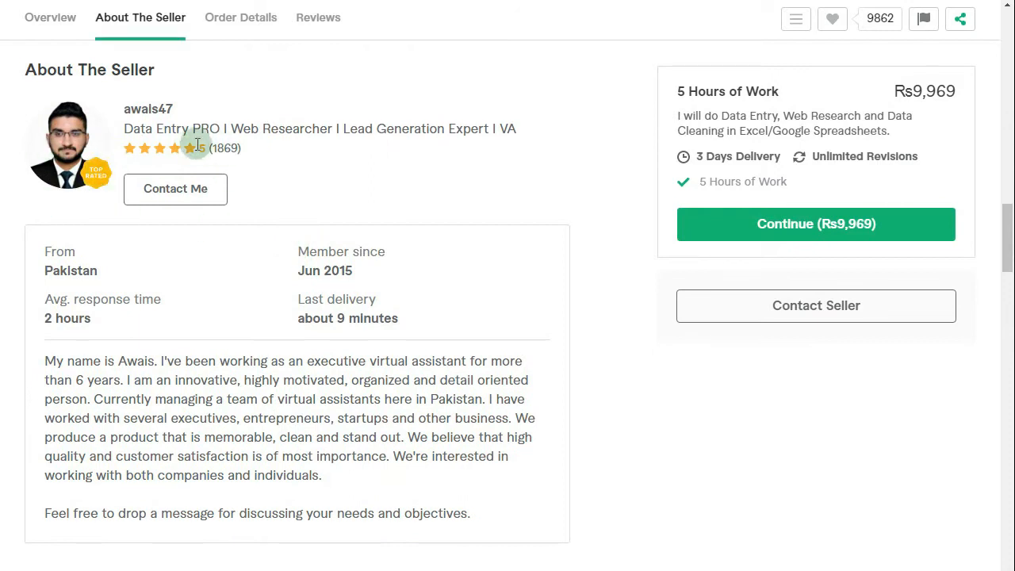
scroll(254, 348, "down", 4)
scroll(252, 341, "up", 20)
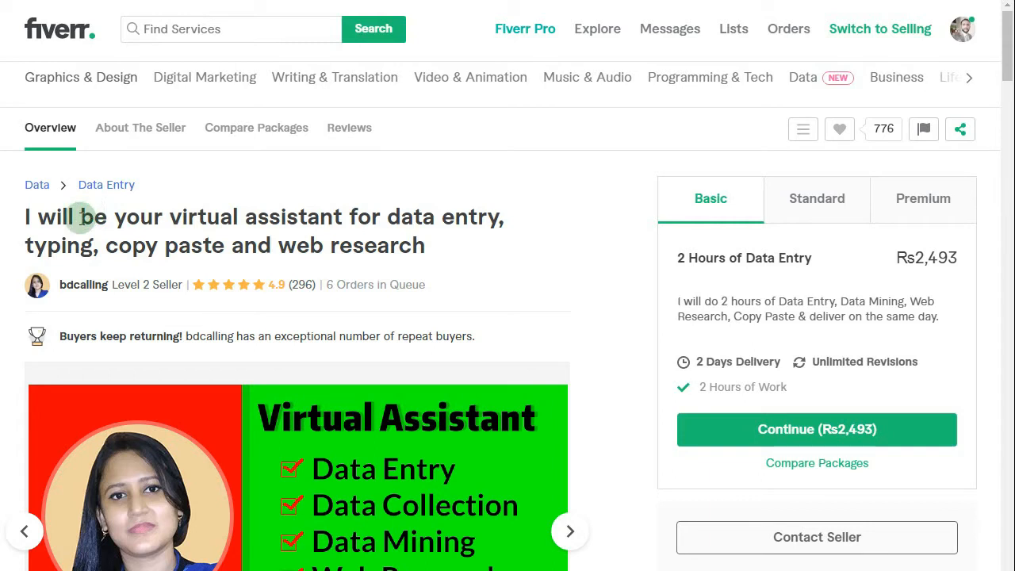
Copy "be your virtual assistant for data entry, typing, copy paste and web research" from the competitor's title into the new gig's title
left_click_drag(86, 216, 441, 242)
key("ctrl+c")
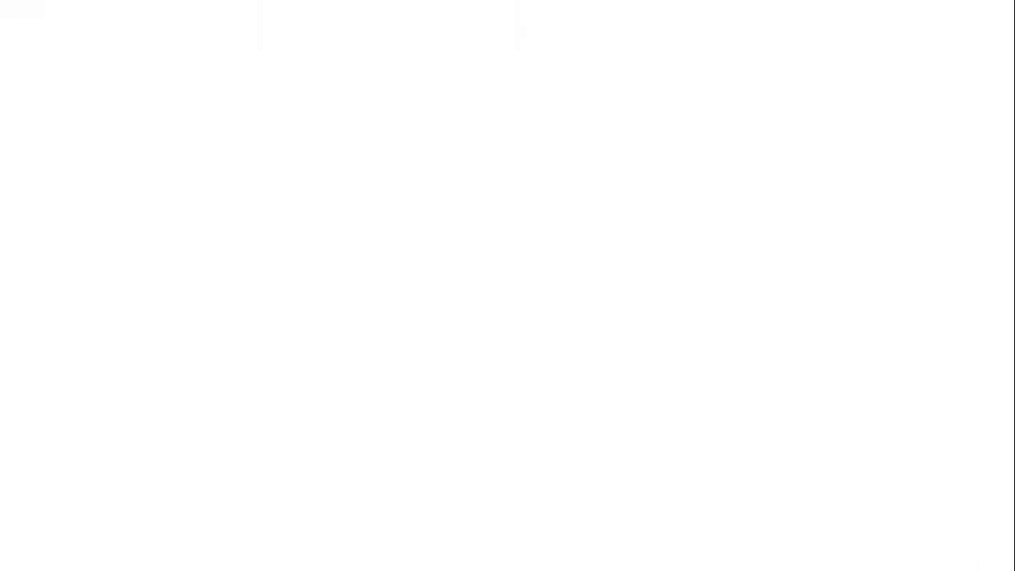
right_click(363, 230)
left_click(404, 323)
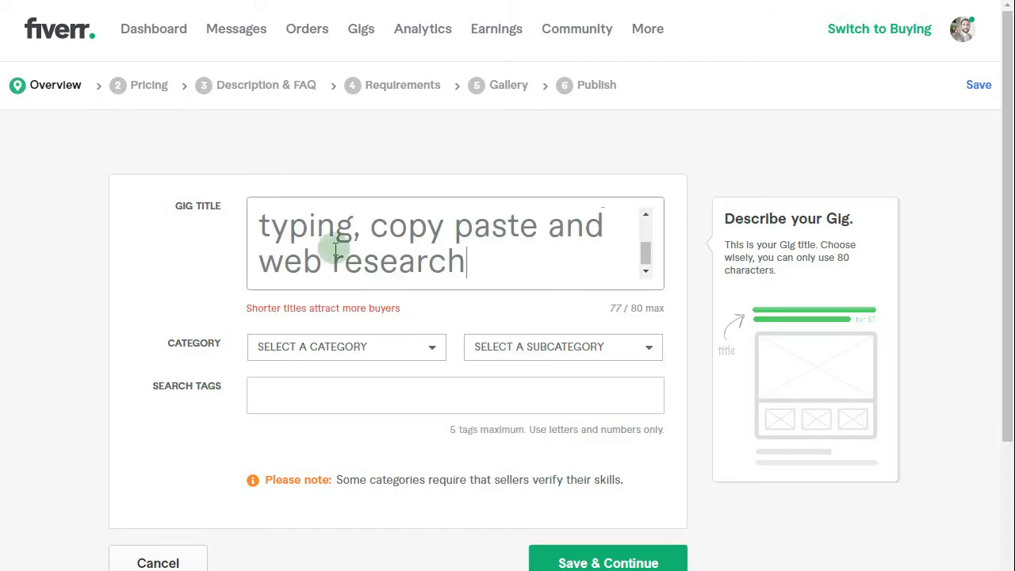
Replace "be" with "do" in the gig title and remove the words "virtual assistant for"
left_click_drag(358, 227, 188, 224)
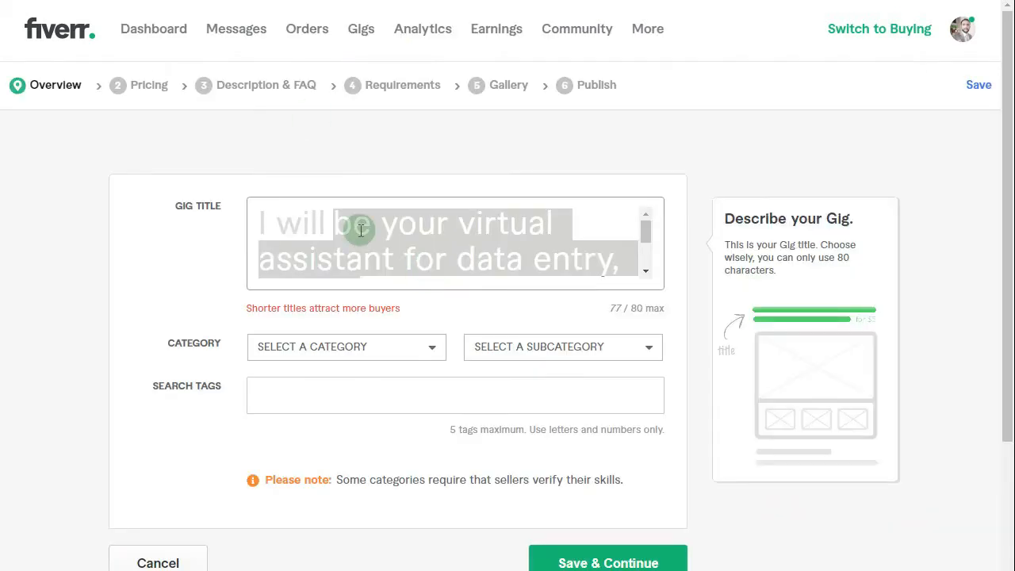
left_click(359, 230)
double_click(349, 225)
type("do")
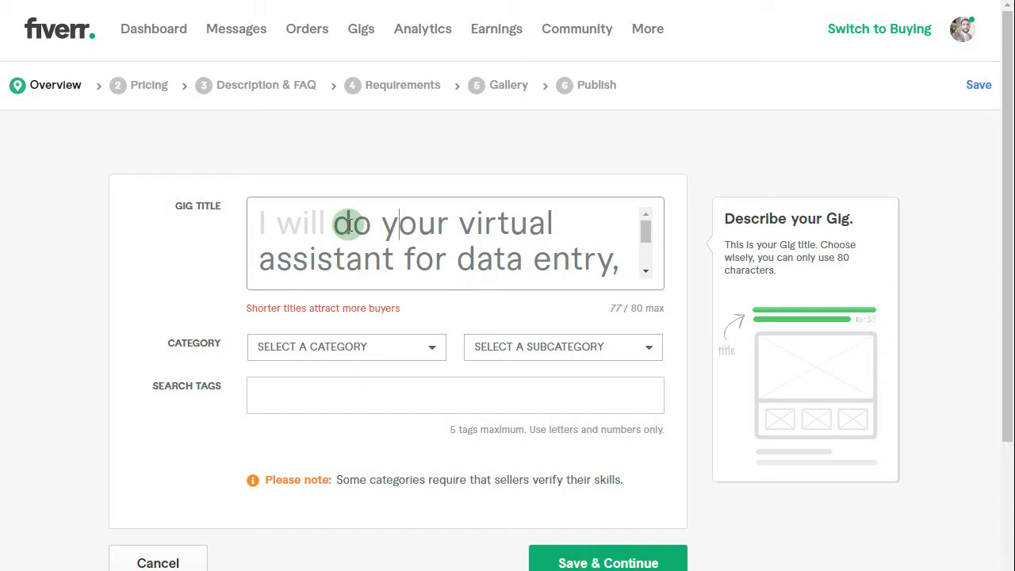
key("ctrl+shift+Right")
key("ctrl+shift+Right")
key("ctrl+shift+Right")
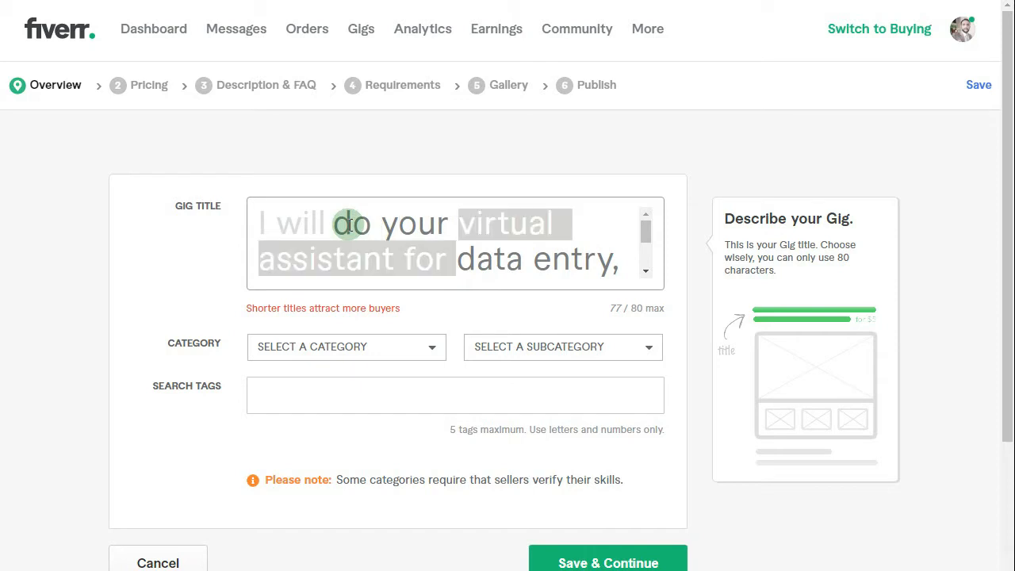
key("BackSpace")
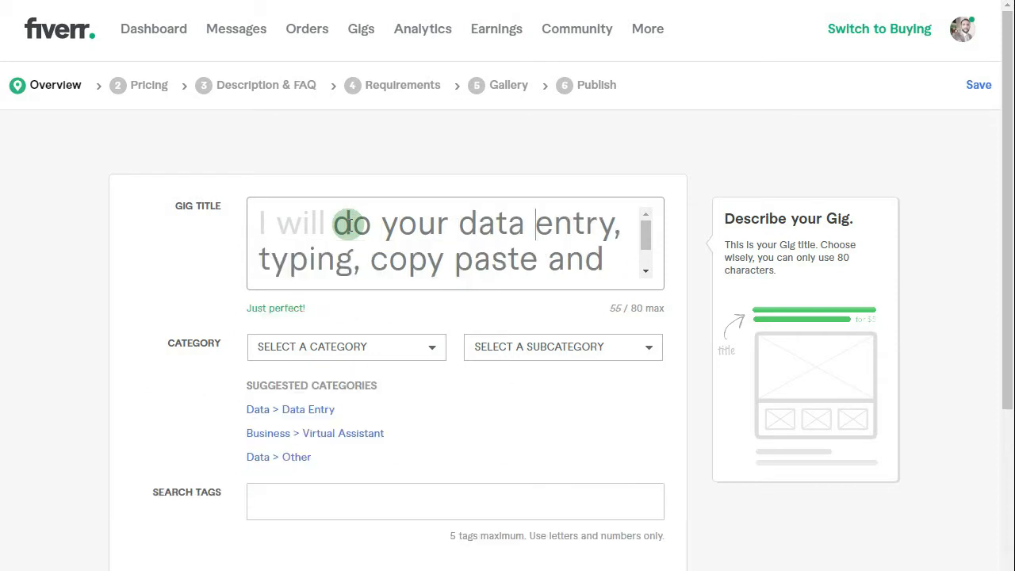
Add the word "work" at the end of the gig title, after "web research"
key("Down")
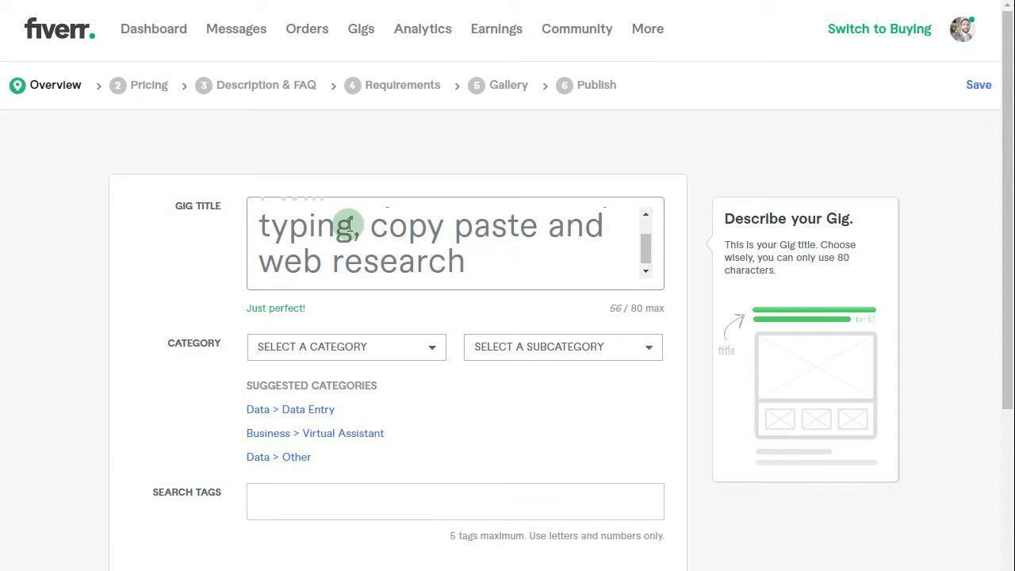
type("work")
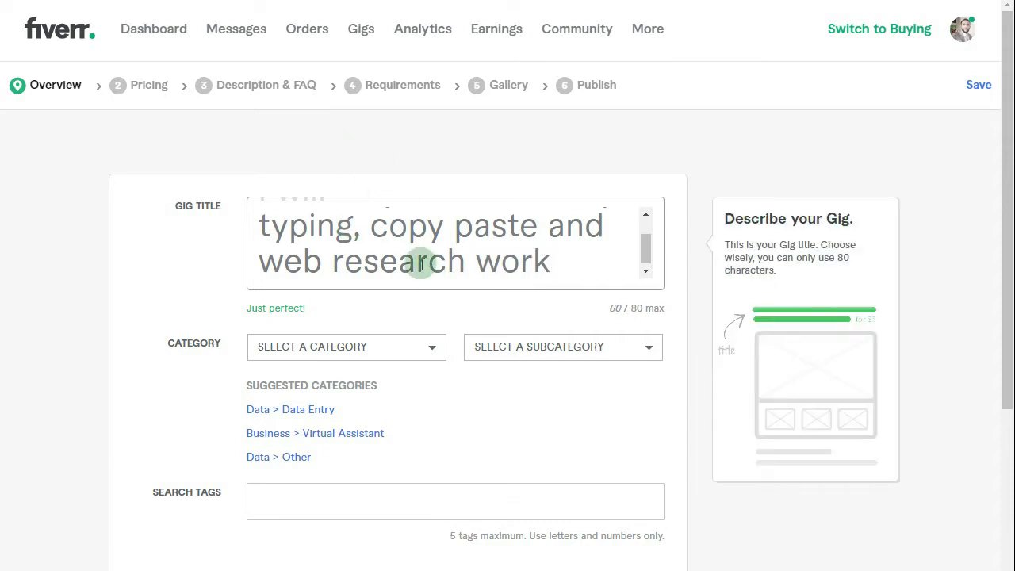
scroll(421, 263, "up", 1)
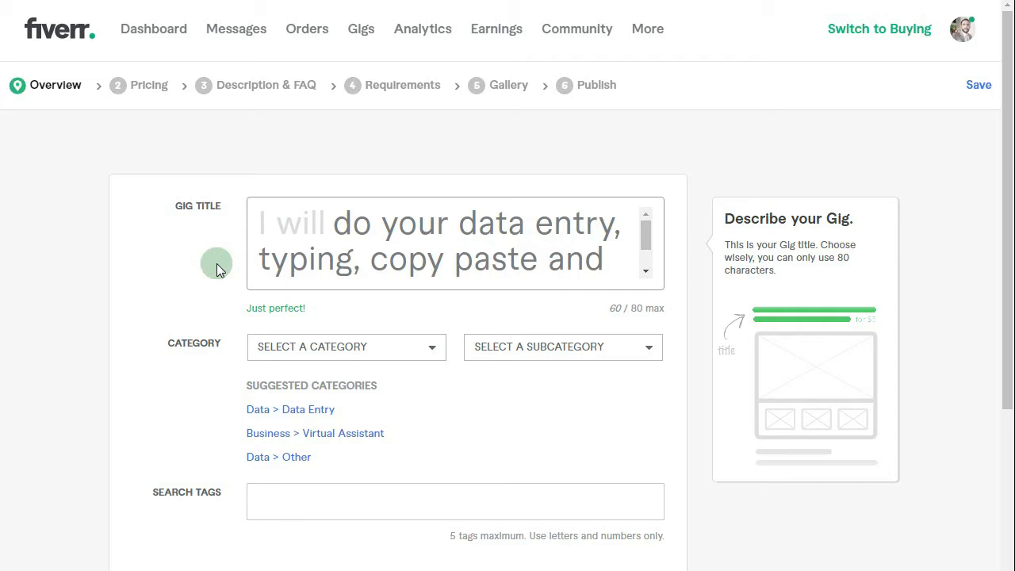
left_click_drag(304, 308, 220, 313)
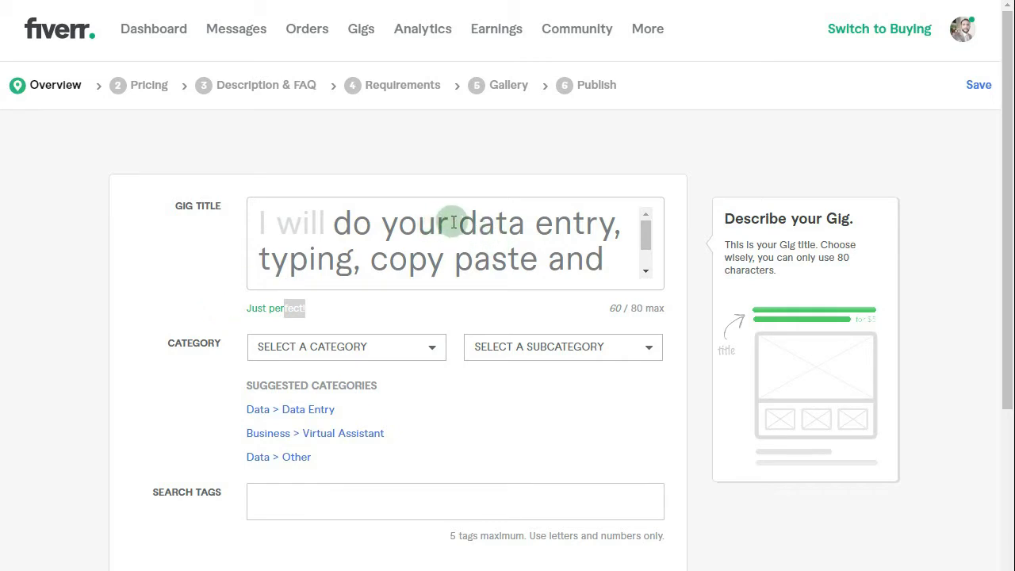
left_click_drag(459, 223, 636, 220)
left_click(400, 249)
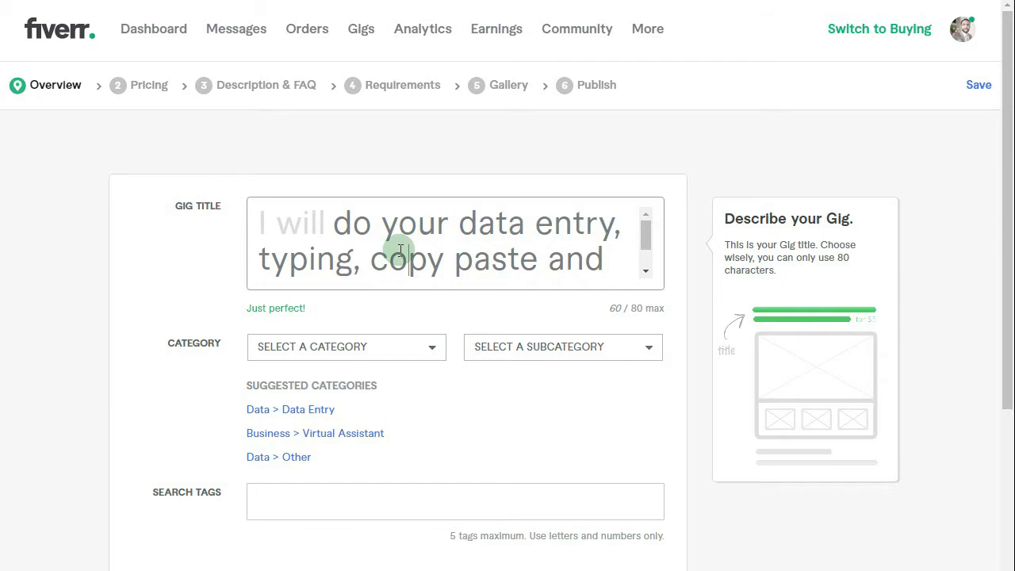
Set the gig's category to Data and its subcategory to Data Entry
scroll(396, 249, "down", 1)
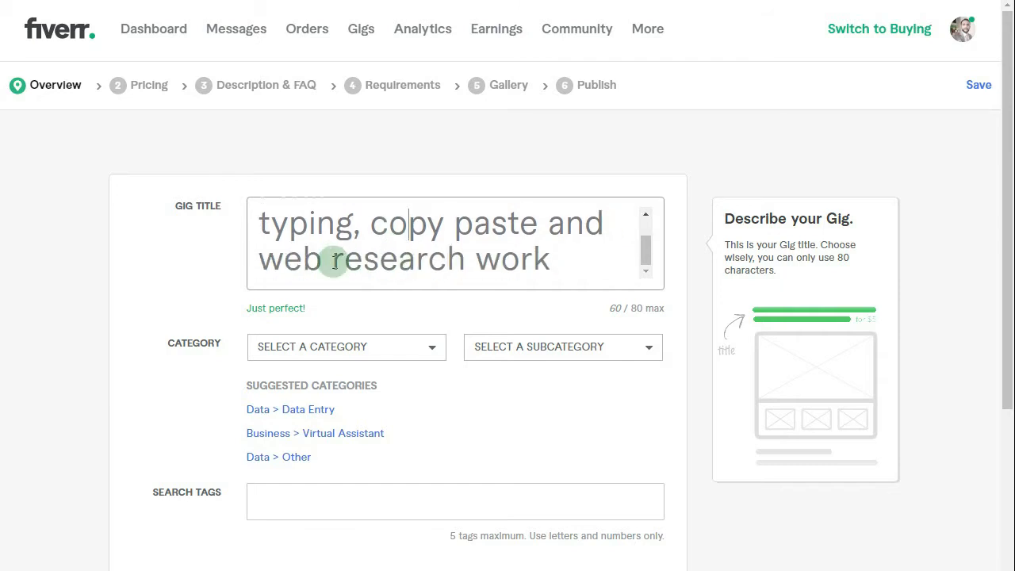
left_click(175, 267)
scroll(174, 265, "down", 2)
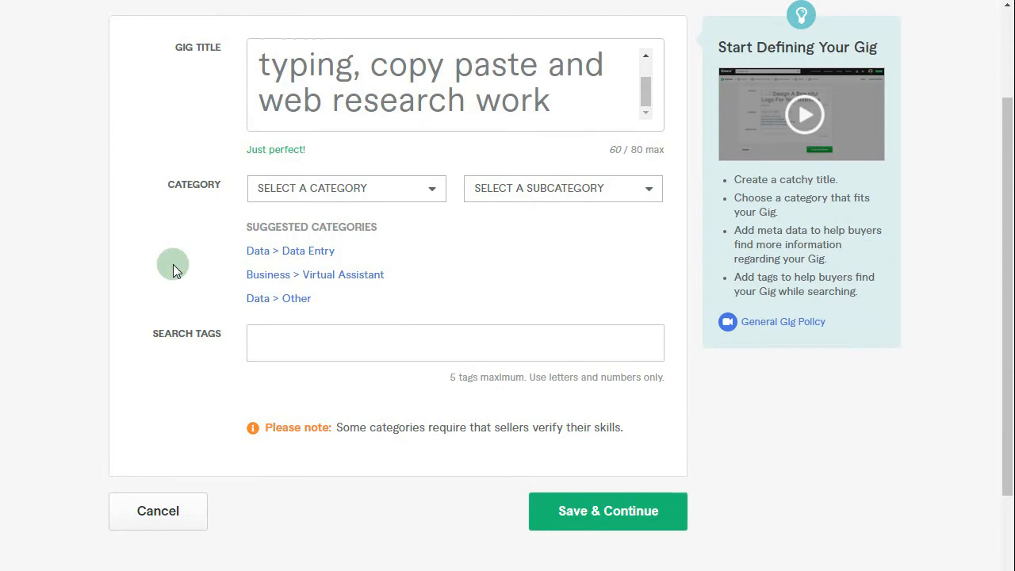
left_click(187, 185)
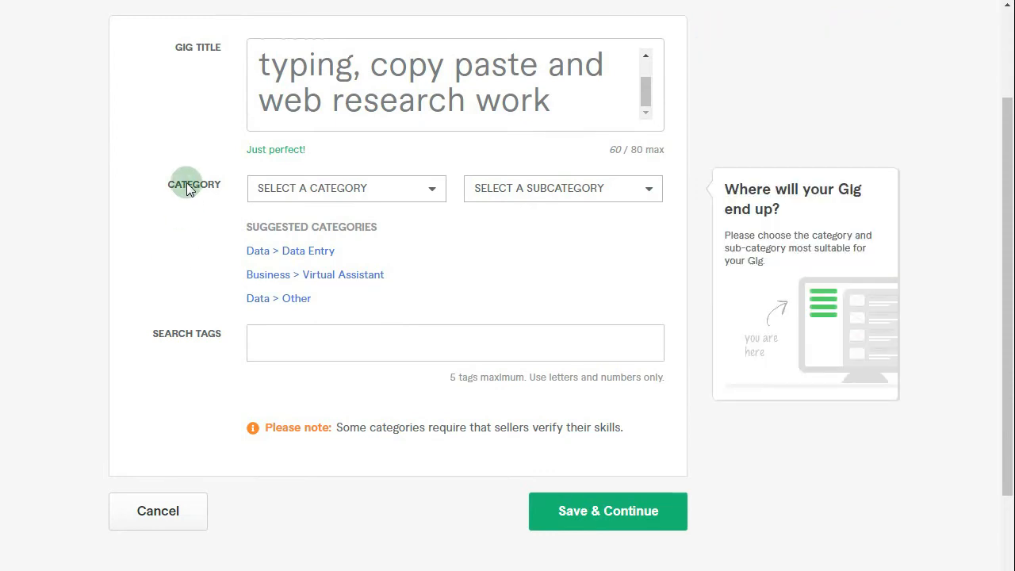
left_click(223, 211)
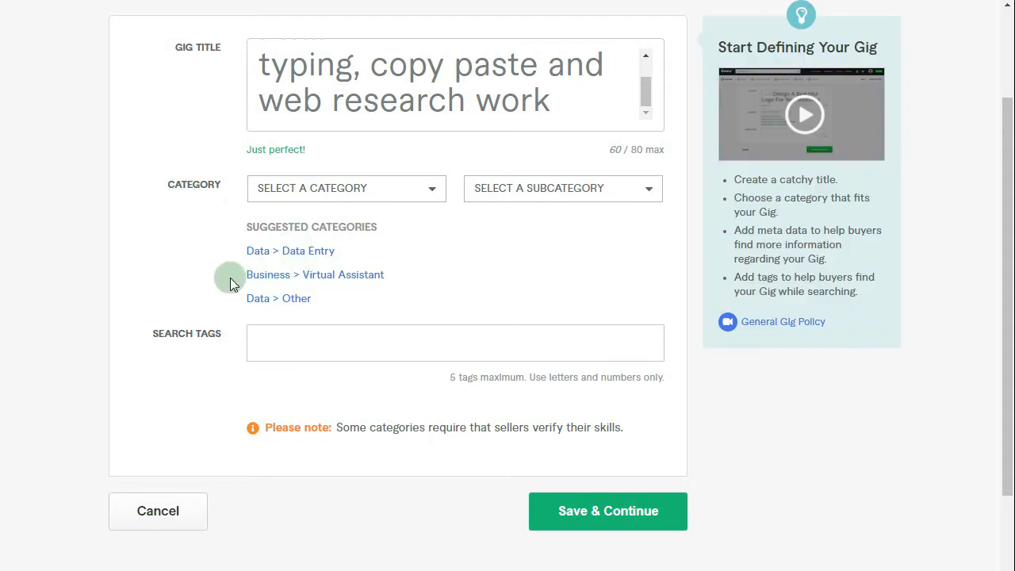
left_click(346, 193)
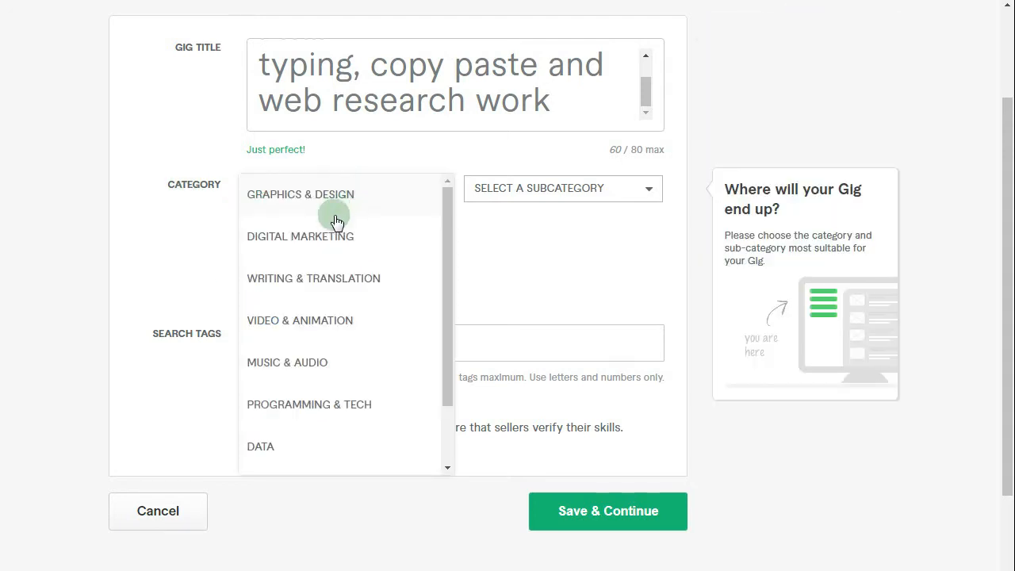
left_click(290, 446)
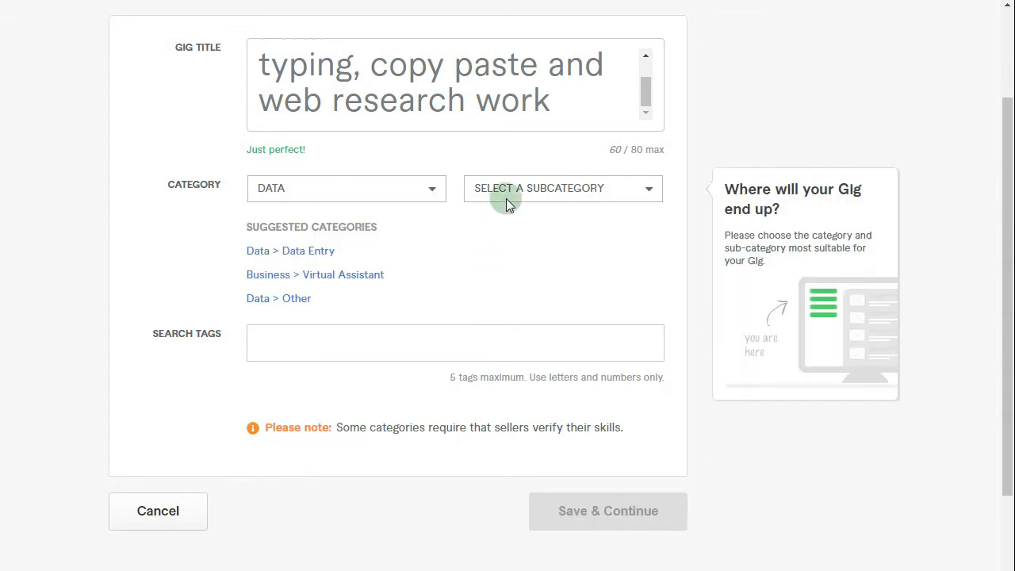
left_click(519, 197)
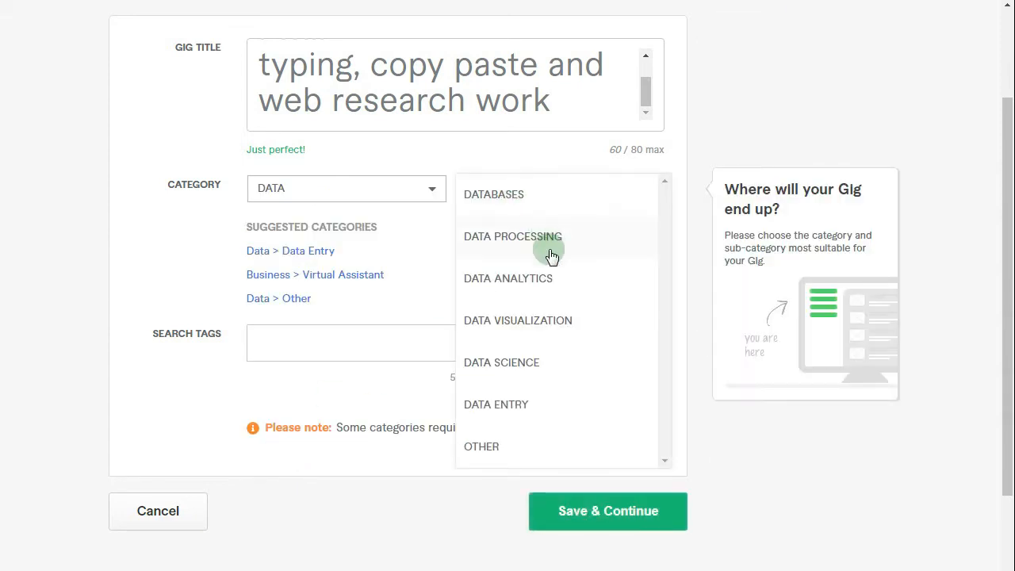
left_click(512, 406)
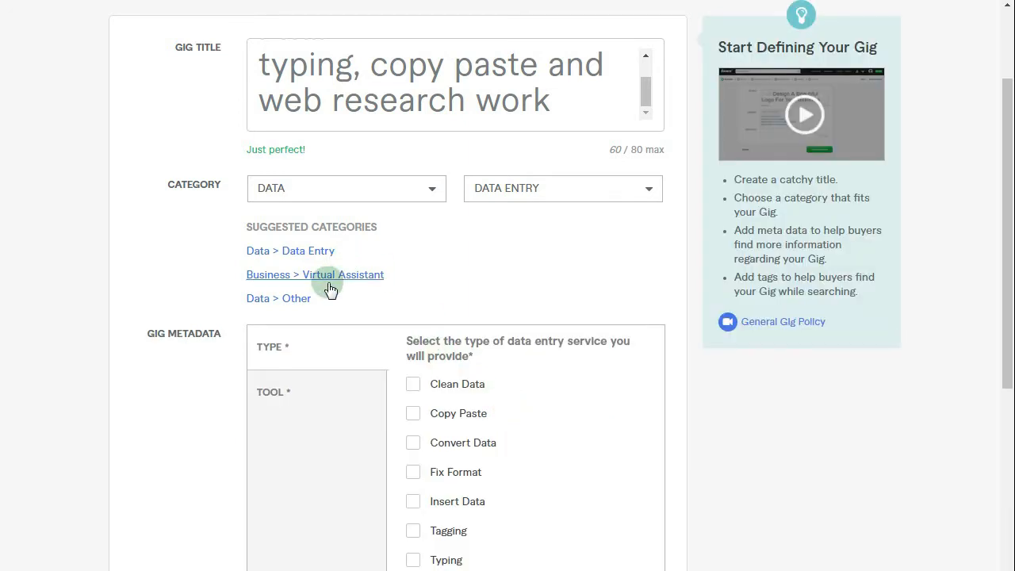
Compare the competitor's gig title with the new gig's title, and review the chosen category and the gig metadata options
scroll(177, 265, "up", 3)
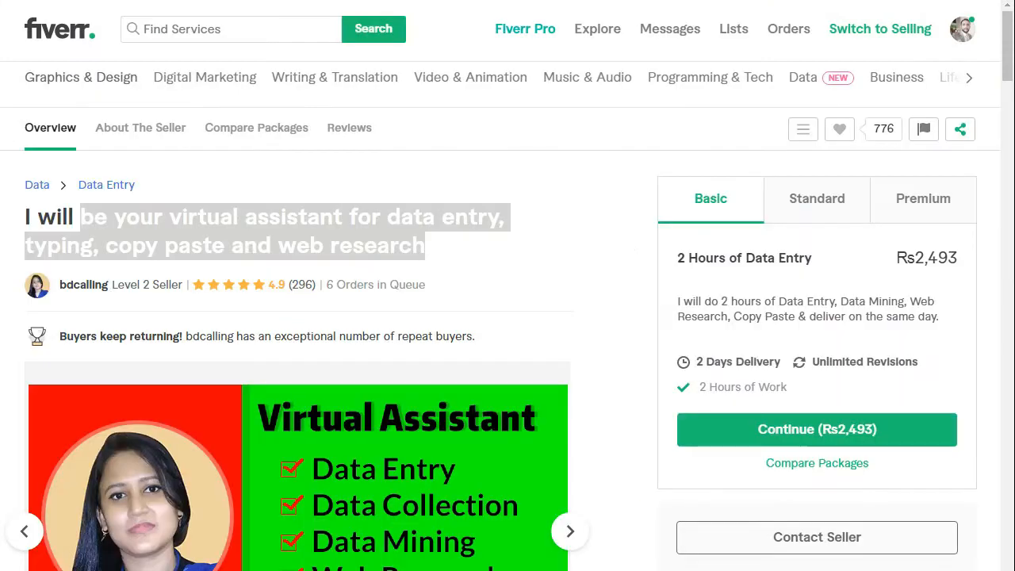
left_click(238, 237)
left_click_drag(168, 216, 342, 216)
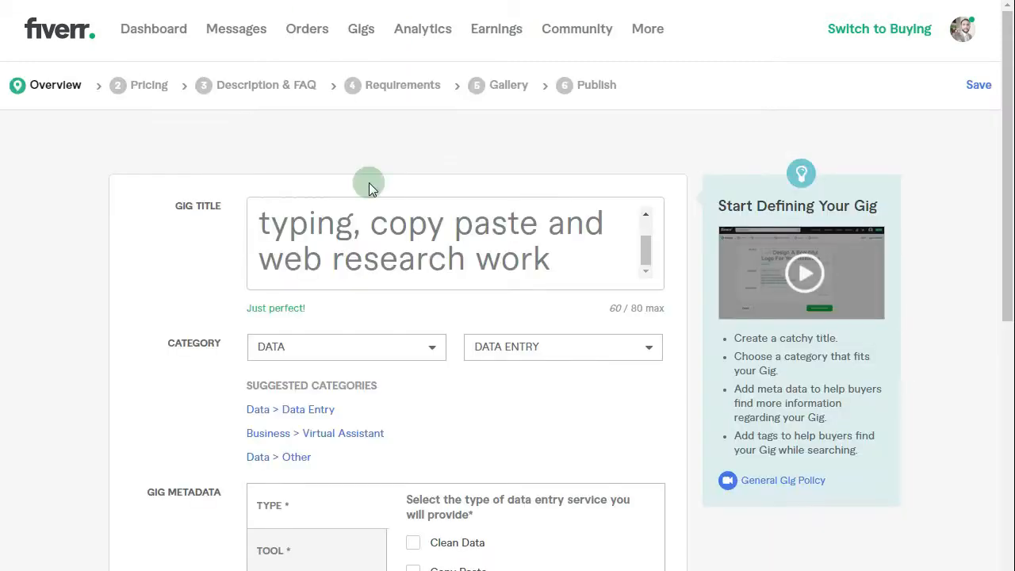
left_click(435, 235)
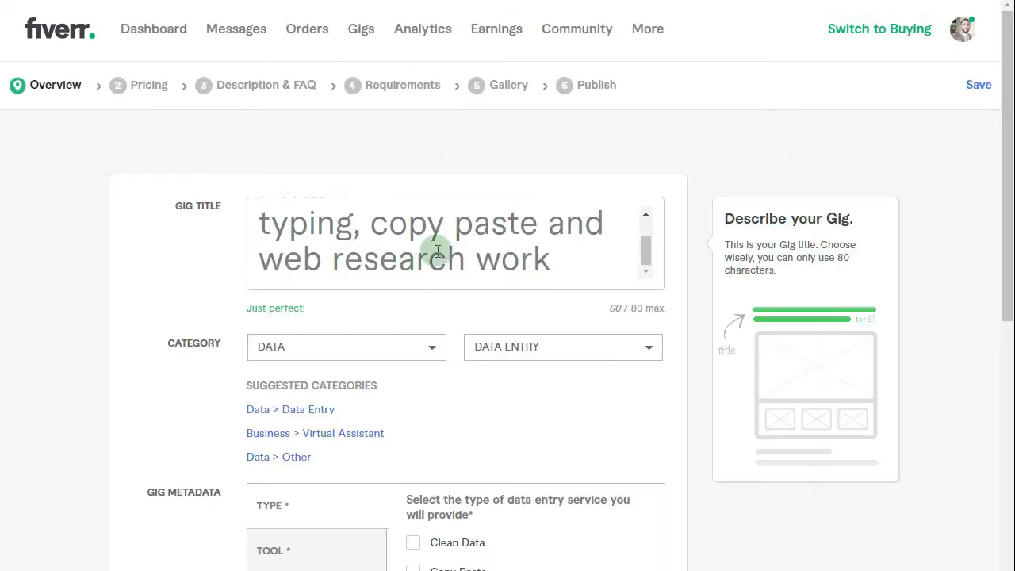
scroll(436, 234, "up", 1)
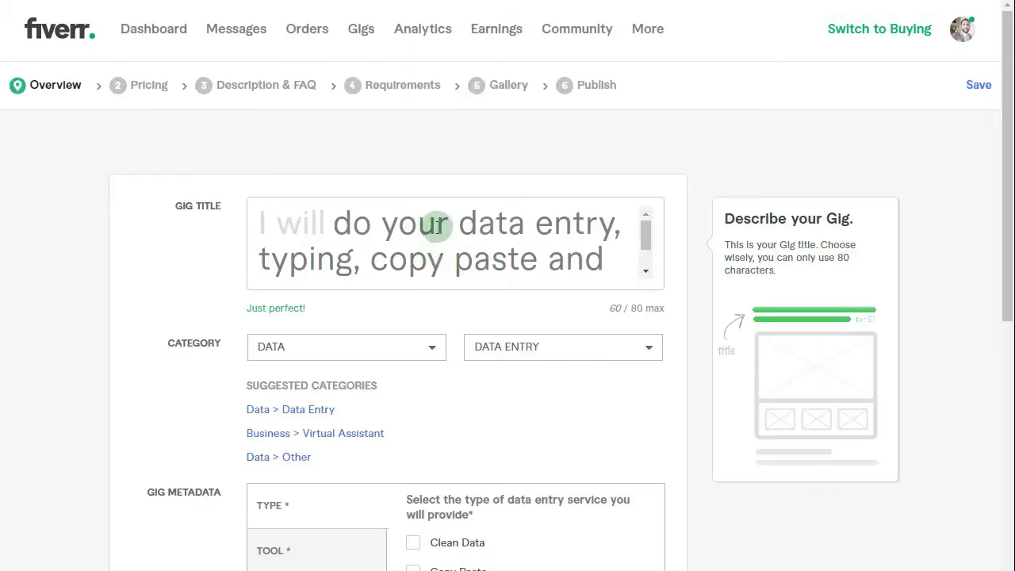
left_click(267, 356)
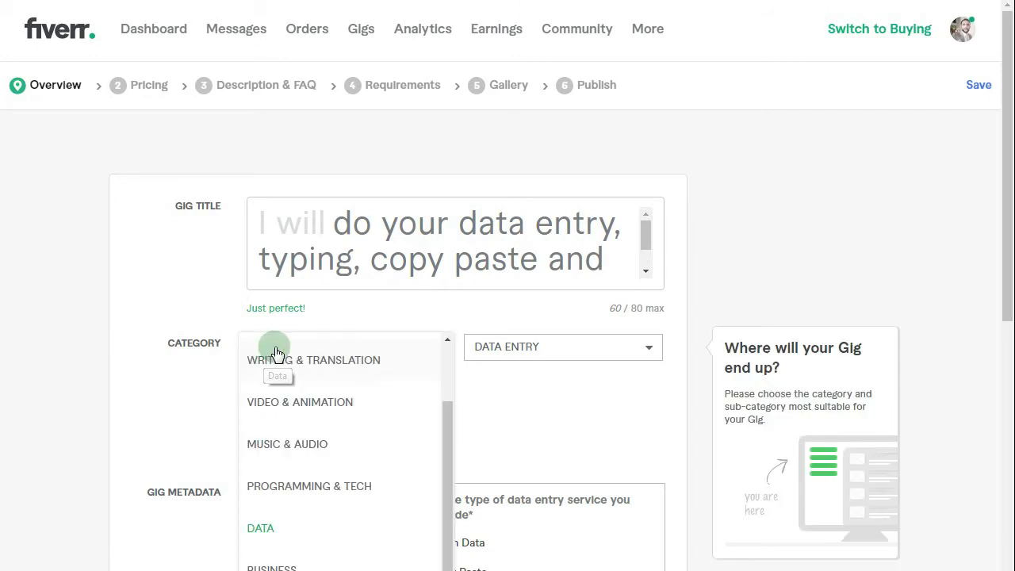
left_click(269, 528)
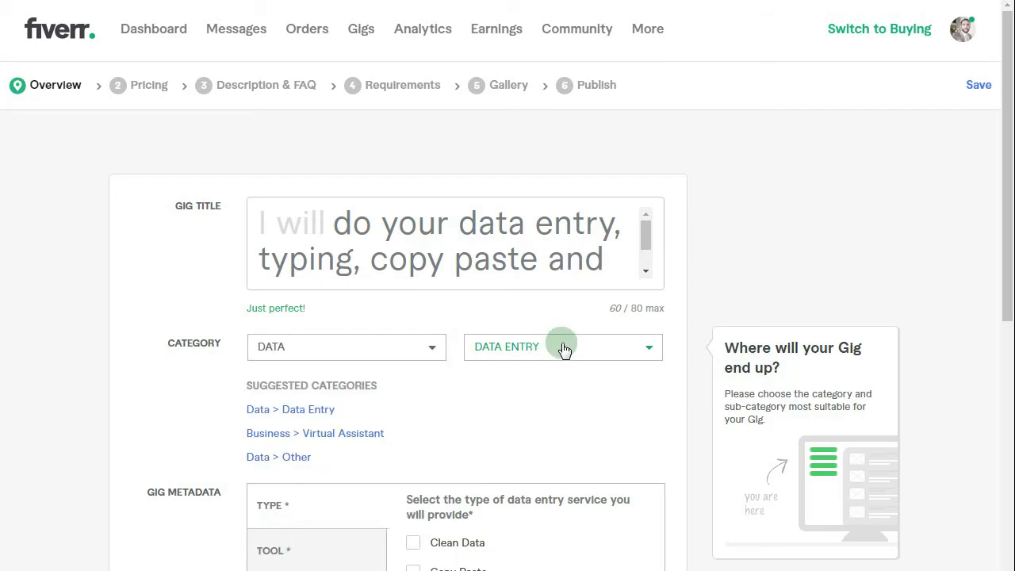
scroll(130, 328, "down", 4)
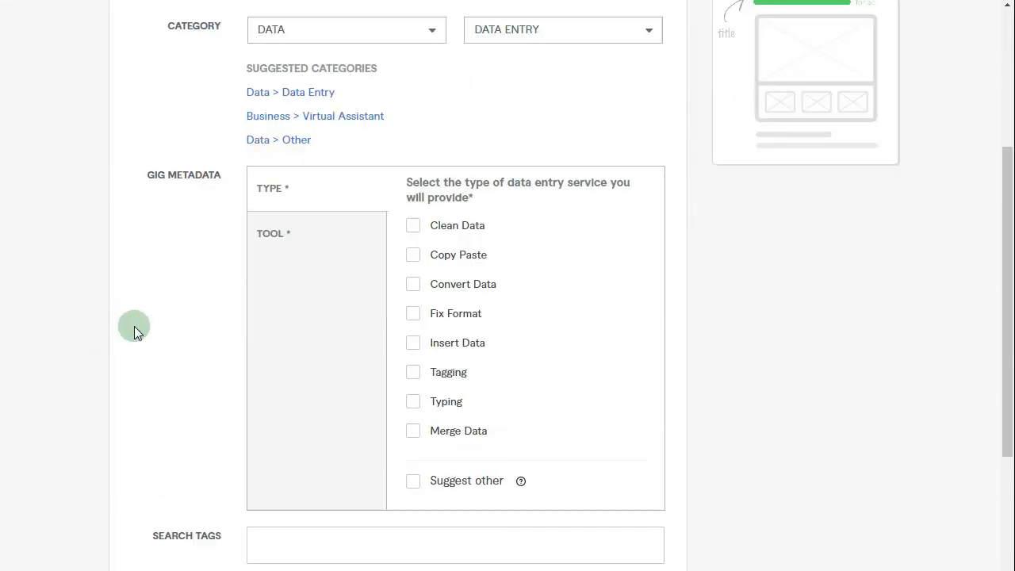
scroll(142, 279, "down", 1)
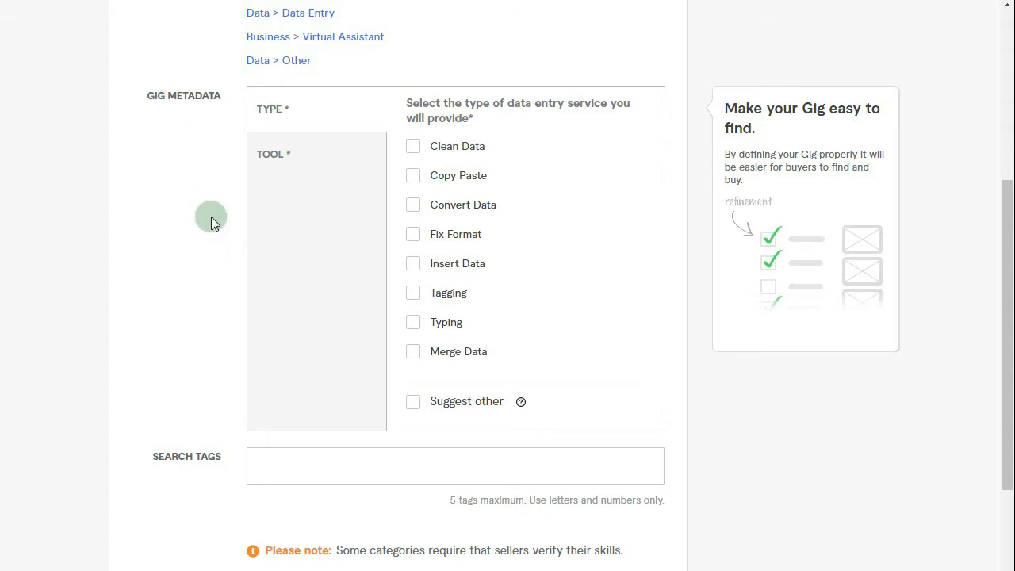
scroll(211, 219, "up", 4)
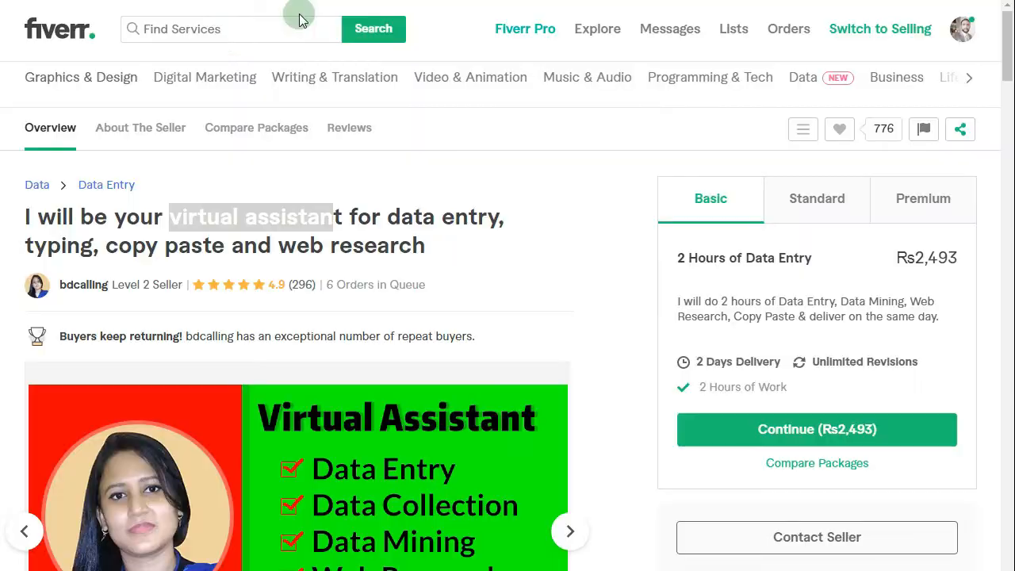
left_click(223, 37)
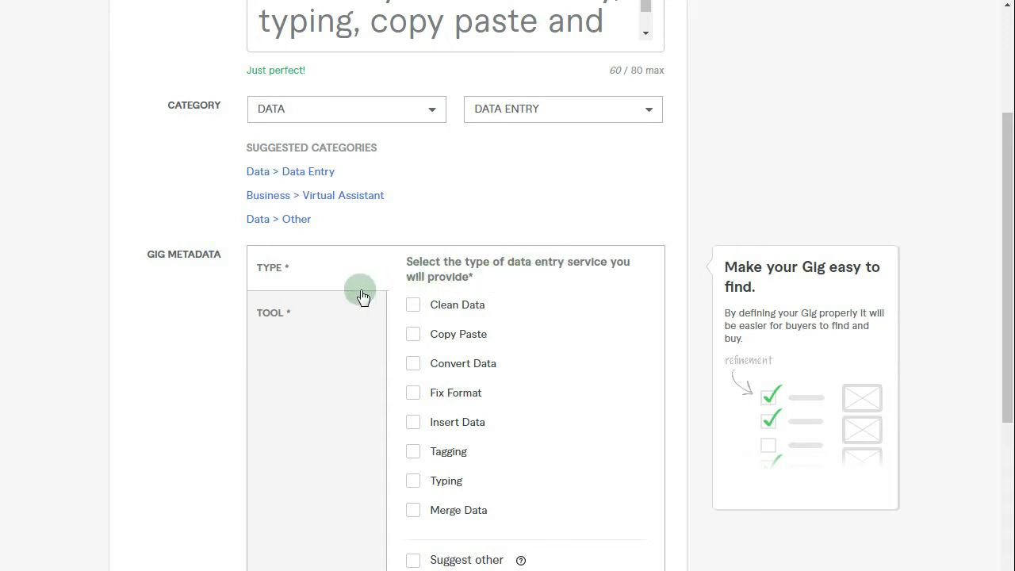
Select the data entry service types Clean Data, Copy Paste, Convert Data, Insert Data, Typing and Merge Data in the gig metadata
scroll(363, 295, "down", 1)
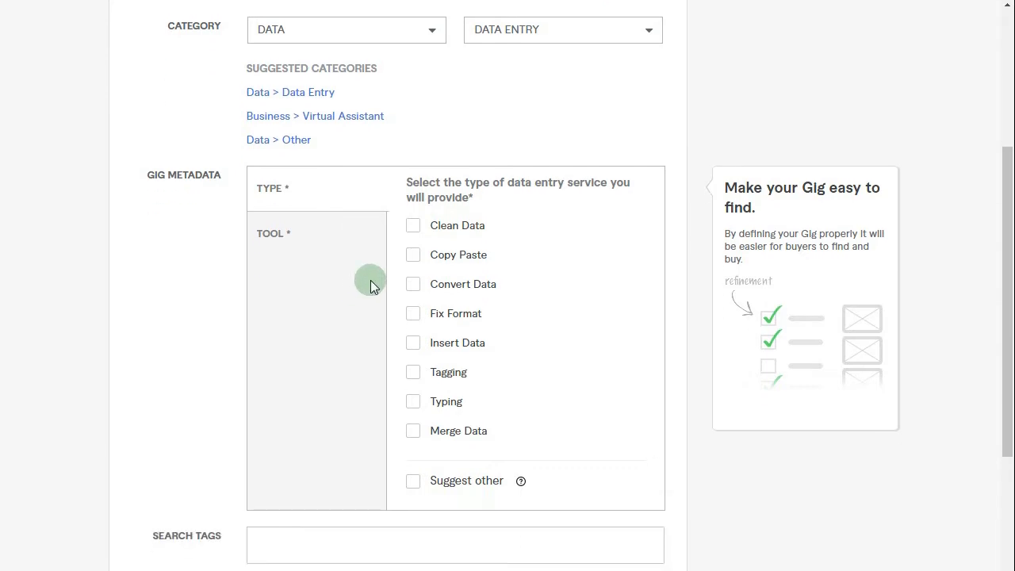
left_click(412, 255)
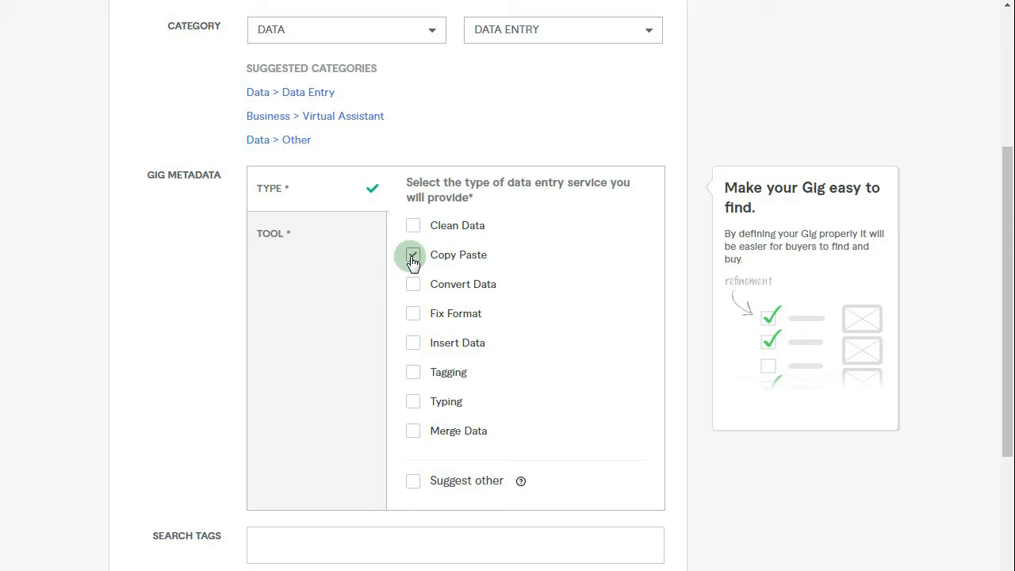
left_click(413, 284)
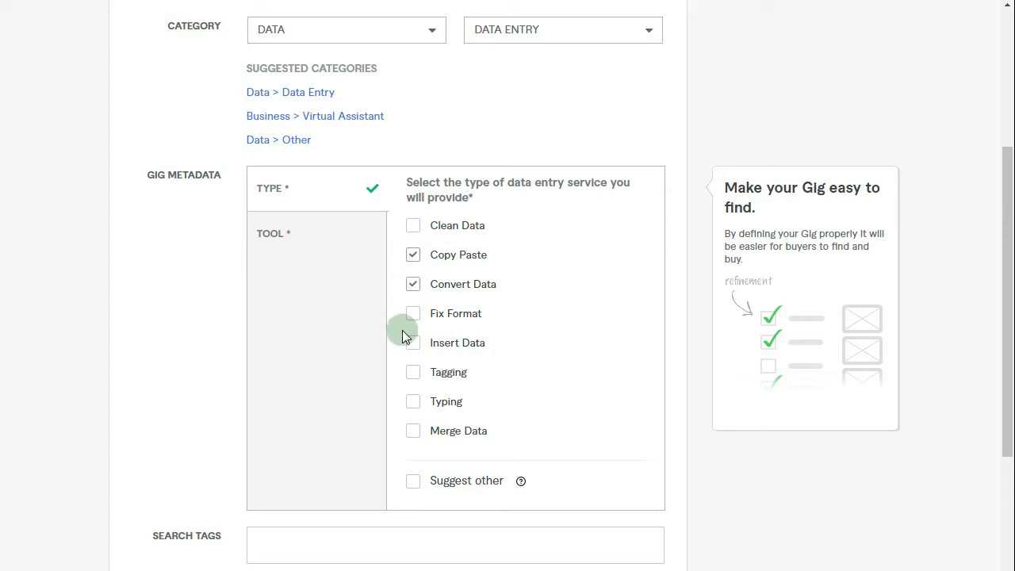
left_click(414, 314)
left_click(412, 343)
left_click(412, 402)
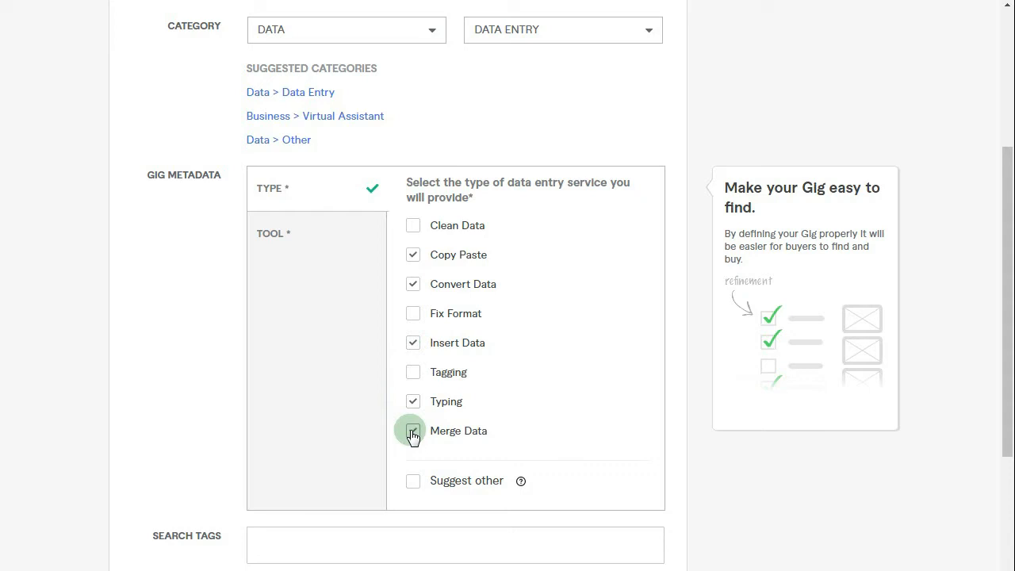
left_click(413, 229)
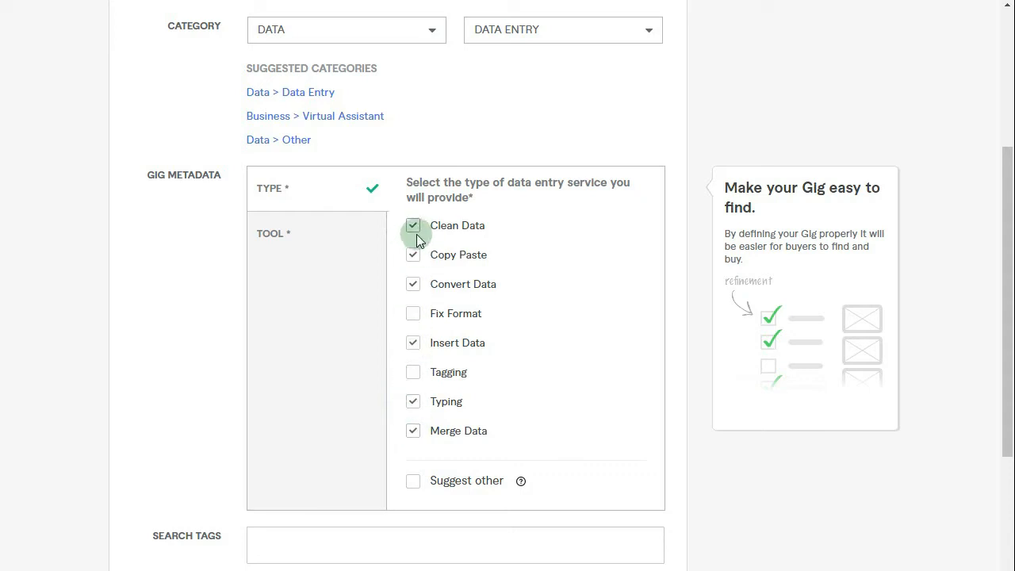
Select Excel, Google Sheets, Word, Google Docs, PDF Editor, PowerPoint and Google Slides as the tools in the gig metadata
left_click(271, 238)
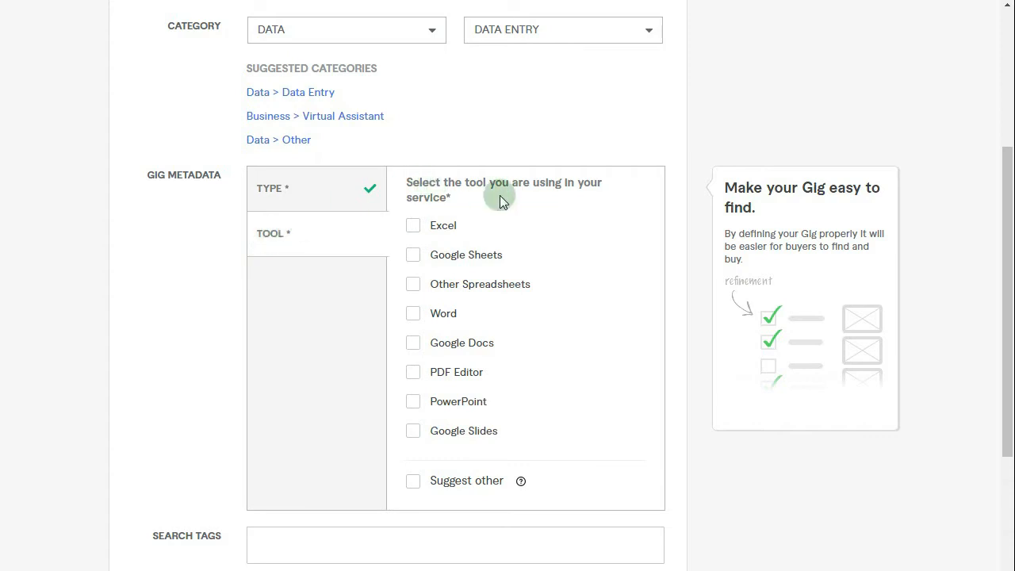
left_click(413, 227)
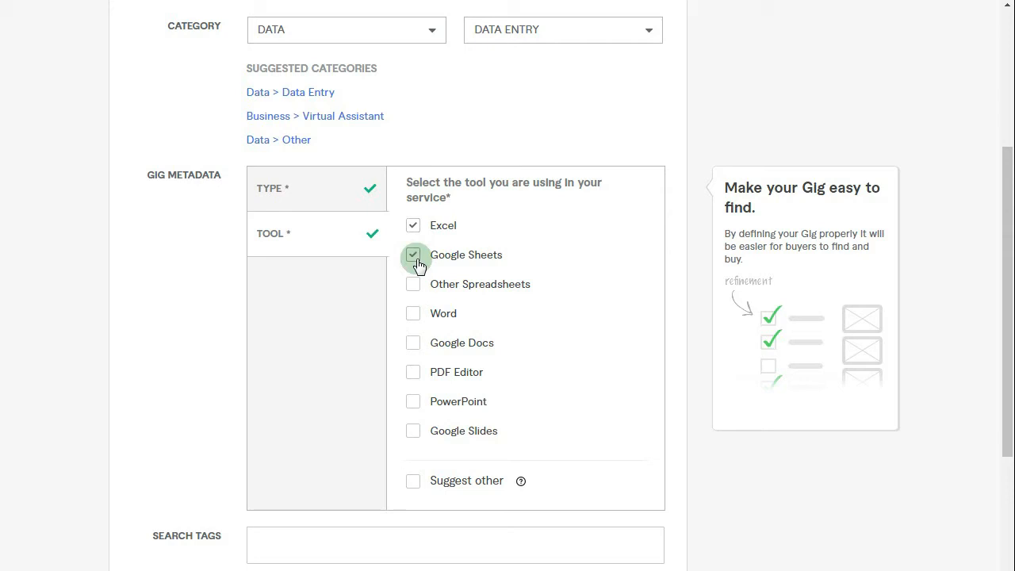
left_click(413, 314)
left_click(413, 343)
left_click(413, 372)
left_click(412, 403)
left_click(412, 433)
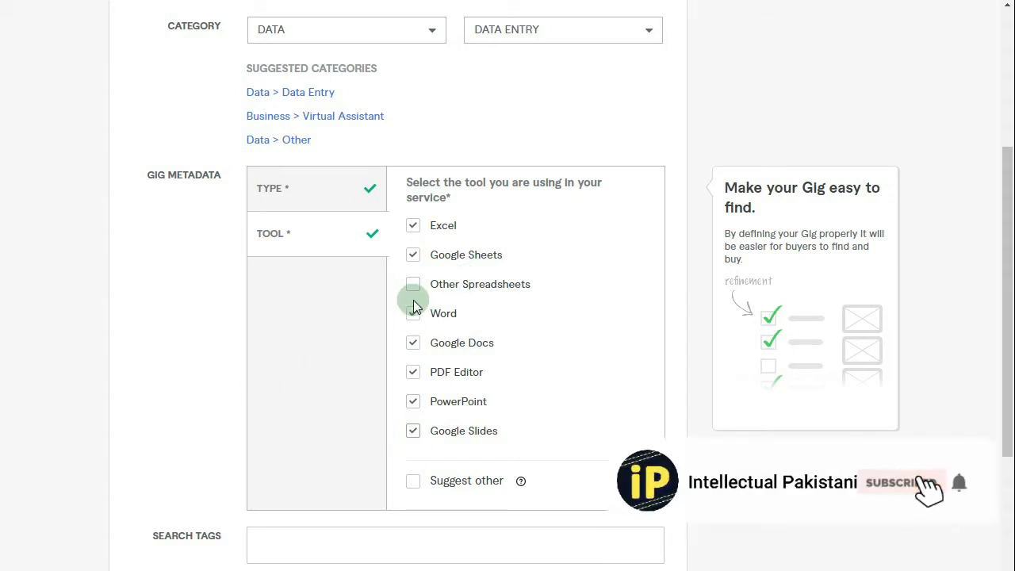
Add the suggested term "data entry" as the gig's first search tag
scroll(225, 309, "down", 3)
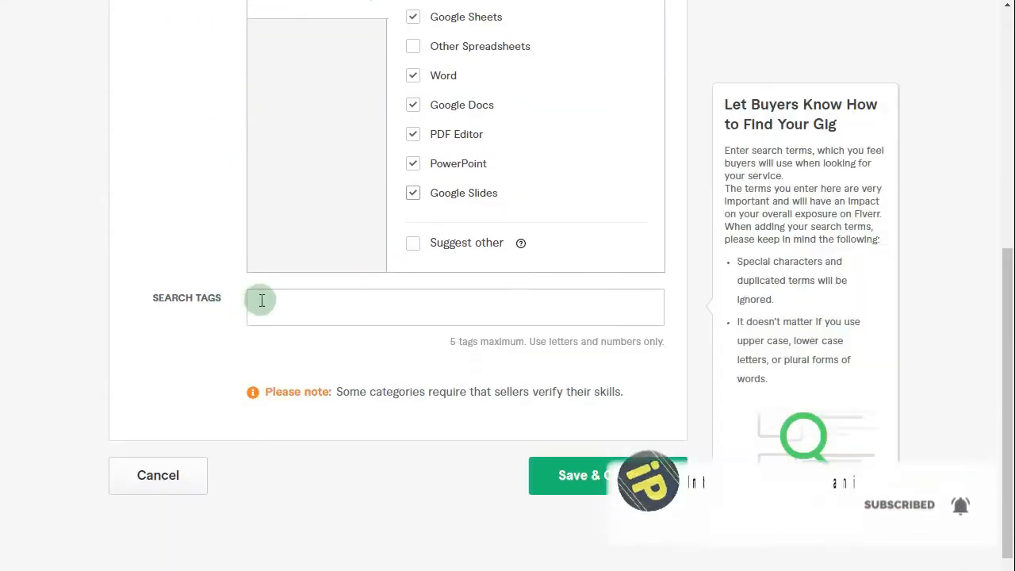
left_click(294, 292)
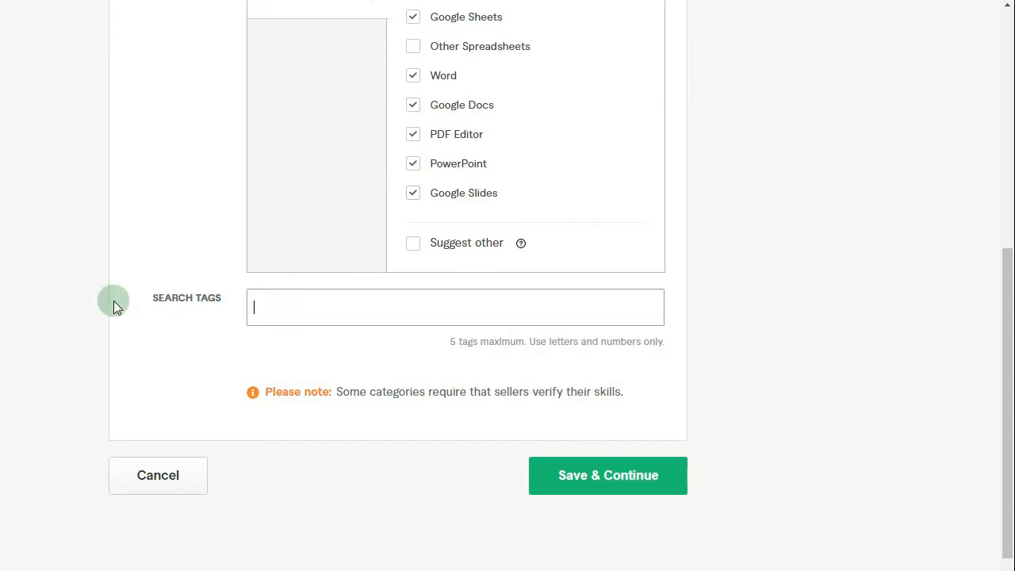
type("data en")
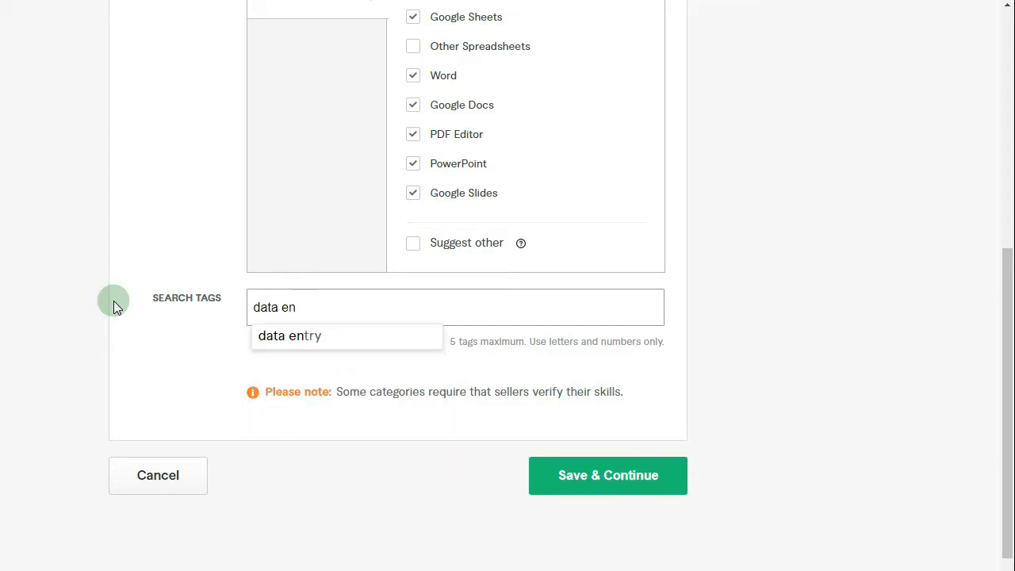
left_click(306, 339)
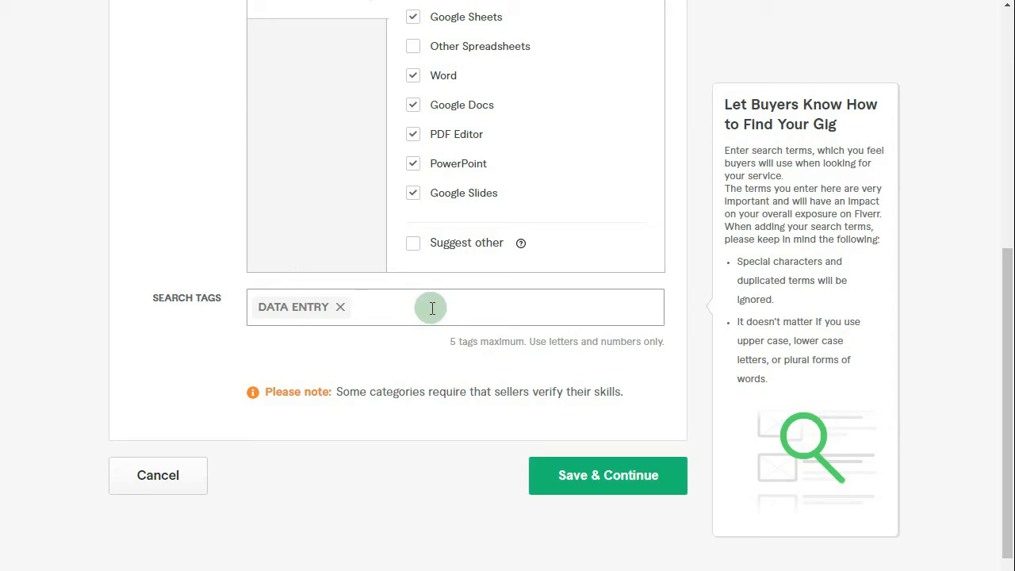
type("virtual ass")
key("BackSpace")
key("BackSpace")
key("BackSpace")
key("BackSpace")
key("BackSpace")
key("BackSpace")
key("BackSpace")
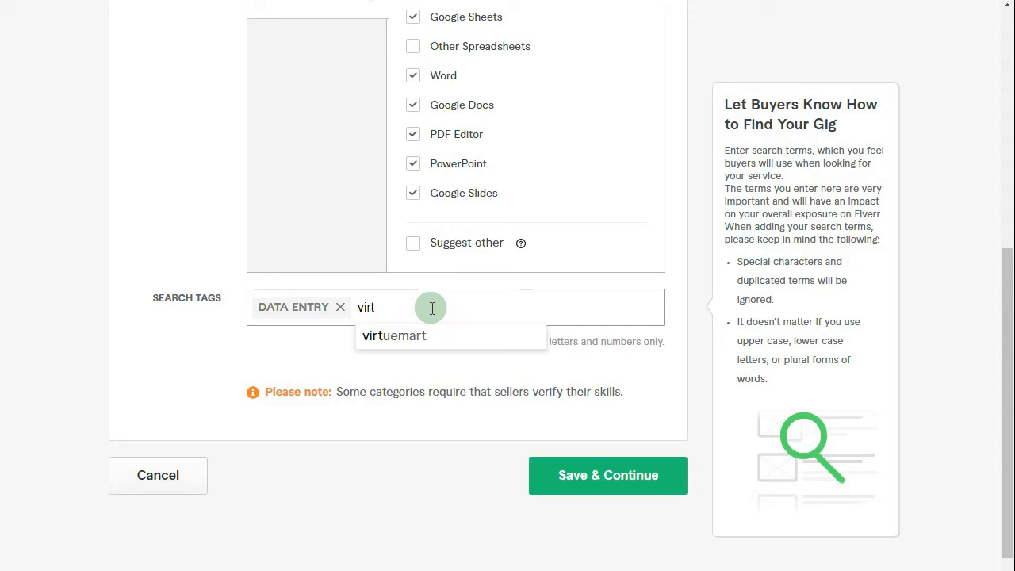
key("BackSpace")
key("BackSpace")
key("BackSpace")
type("a")
key("BackSpace")
key("BackSpace")
Add the suggested search tags "personal assistant", "copy paste" and "microsoft excel" to the gig
type("assis")
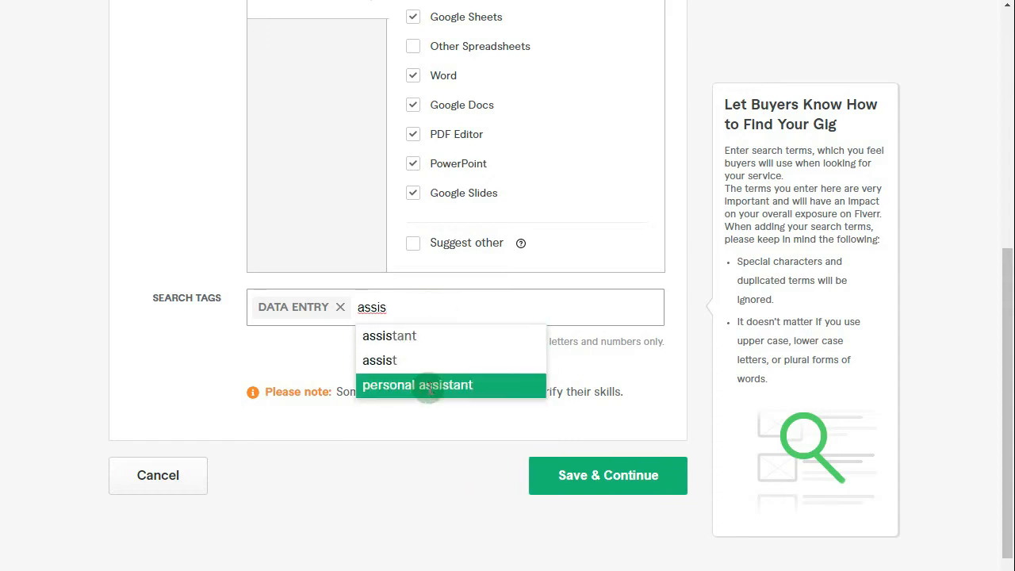
left_click(425, 385)
type("copy pas")
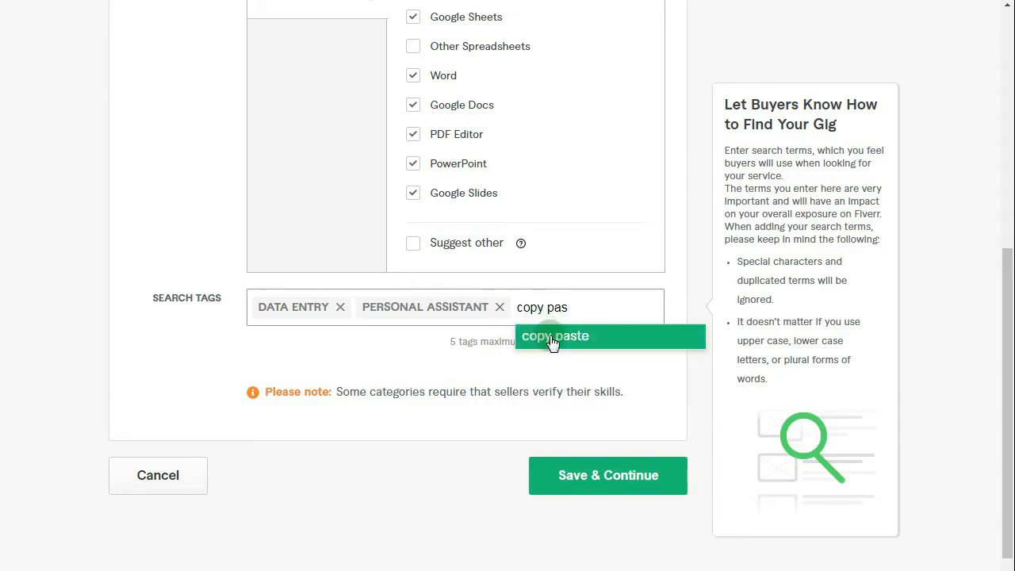
left_click(553, 337)
left_click(533, 394)
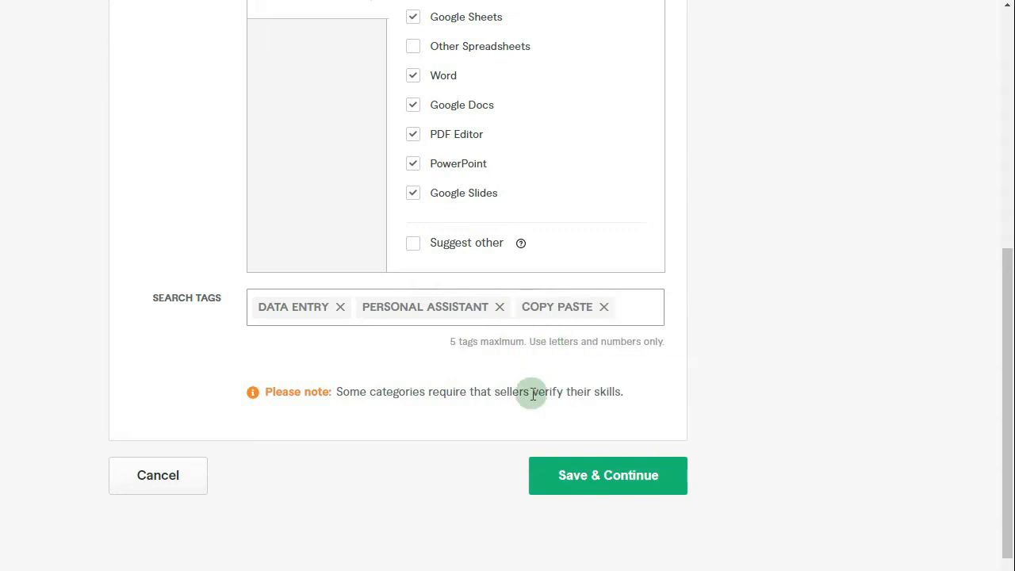
type("excel")
left_click(679, 335)
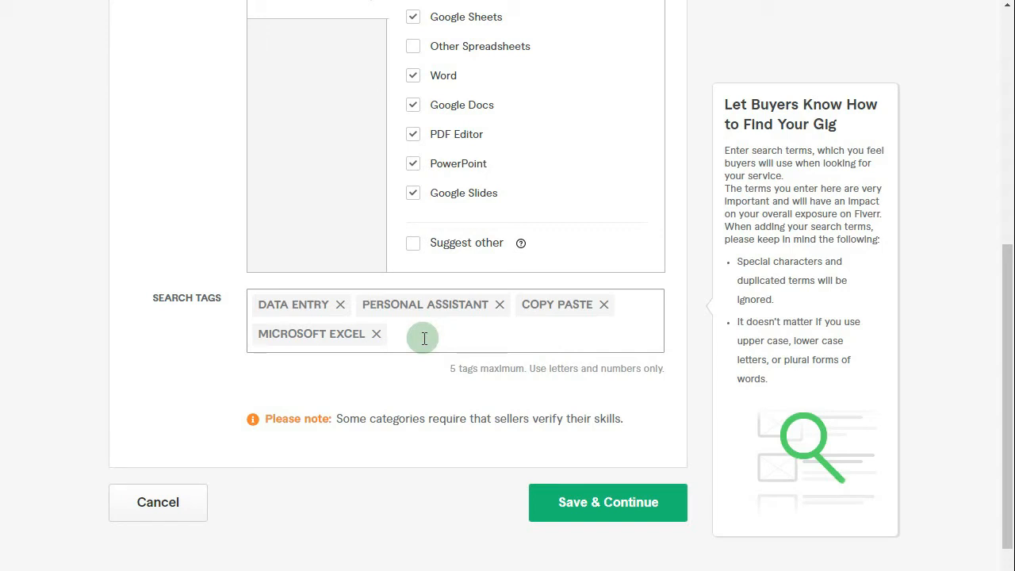
Add the suggested search tag "powerpoint", review the gig overview, and save it to continue to pricing
type("power")
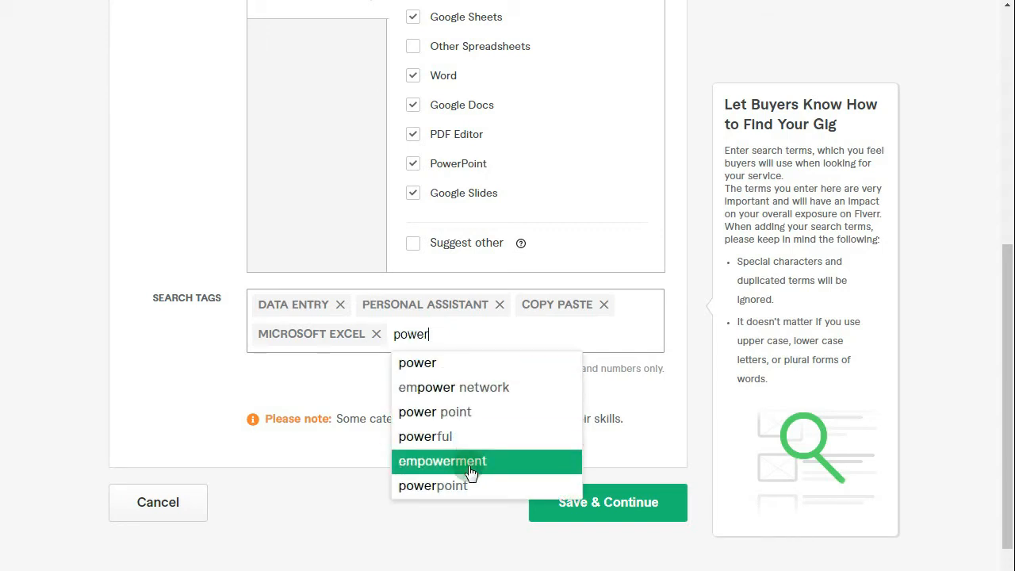
left_click(449, 484)
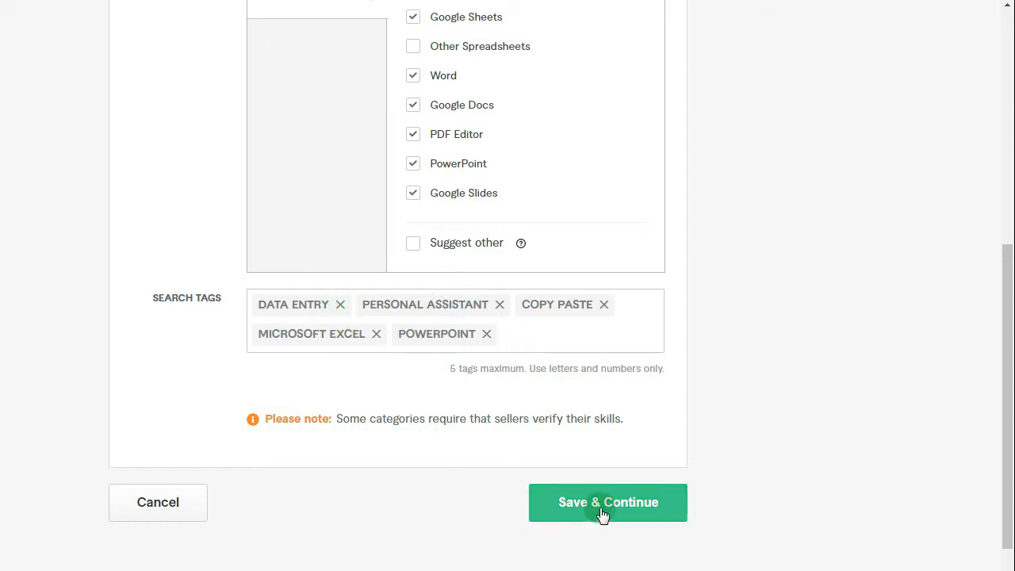
scroll(125, 259, "up", 2)
scroll(124, 258, "up", 5)
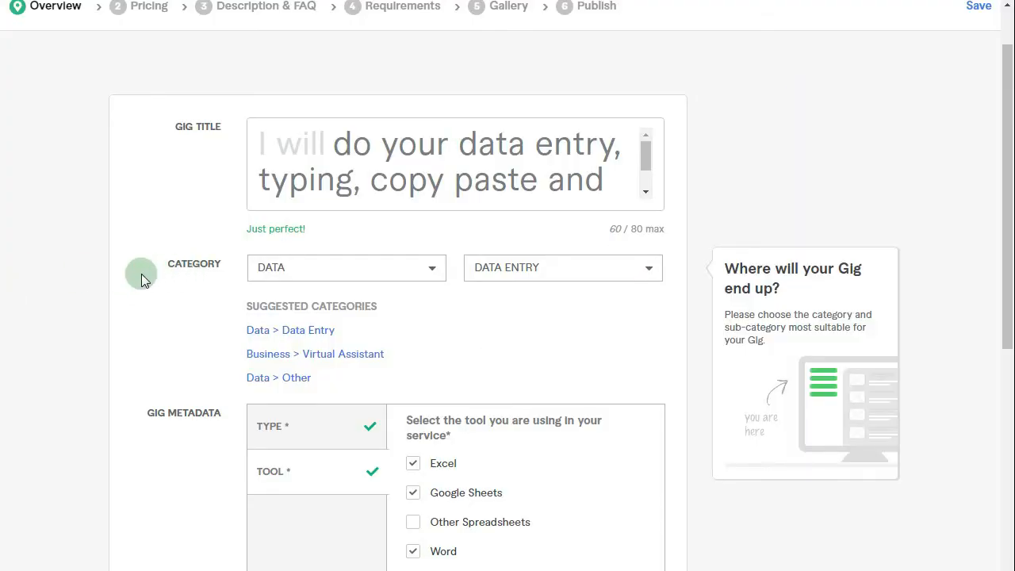
scroll(141, 274, "down", 3)
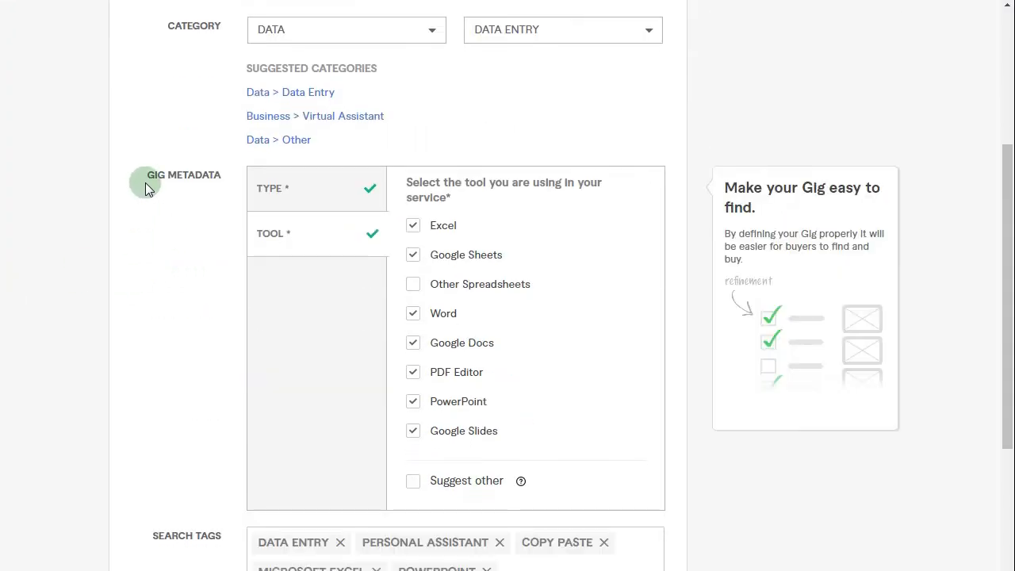
scroll(145, 184, "down", 4)
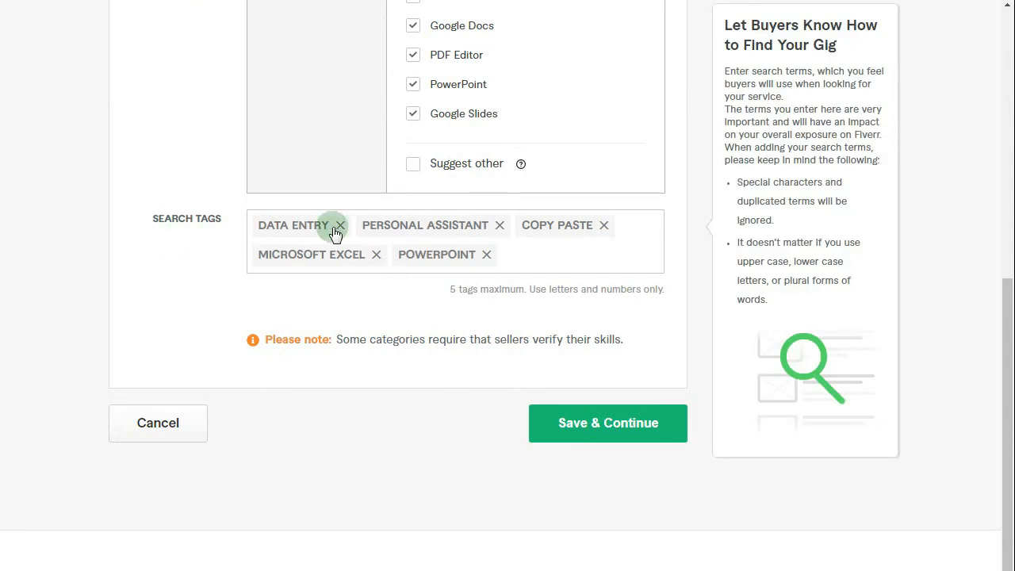
left_click(605, 424)
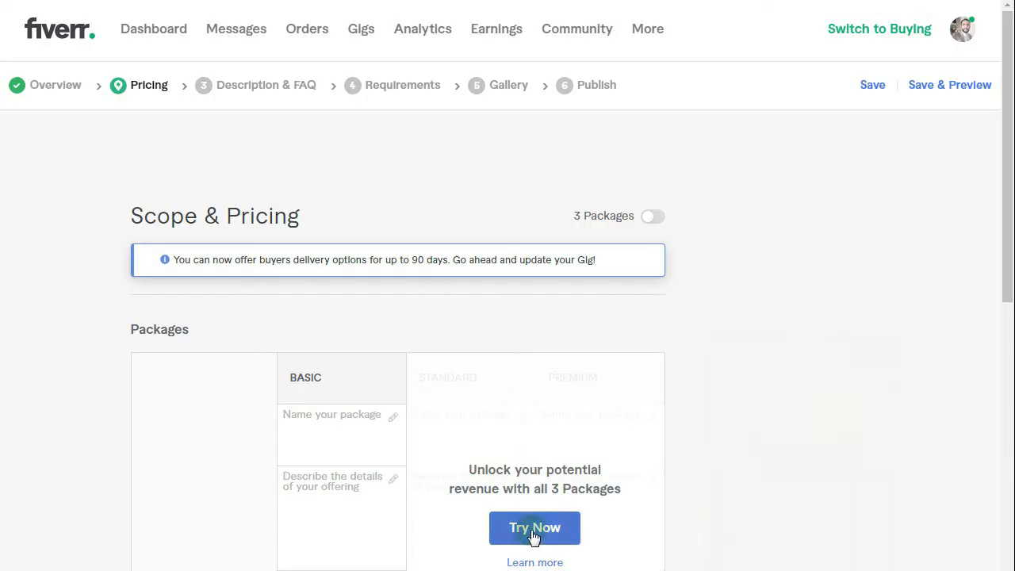
Enable all three packages for the gig and dismiss the Gig Packages introduction
scroll(238, 349, "down", 2)
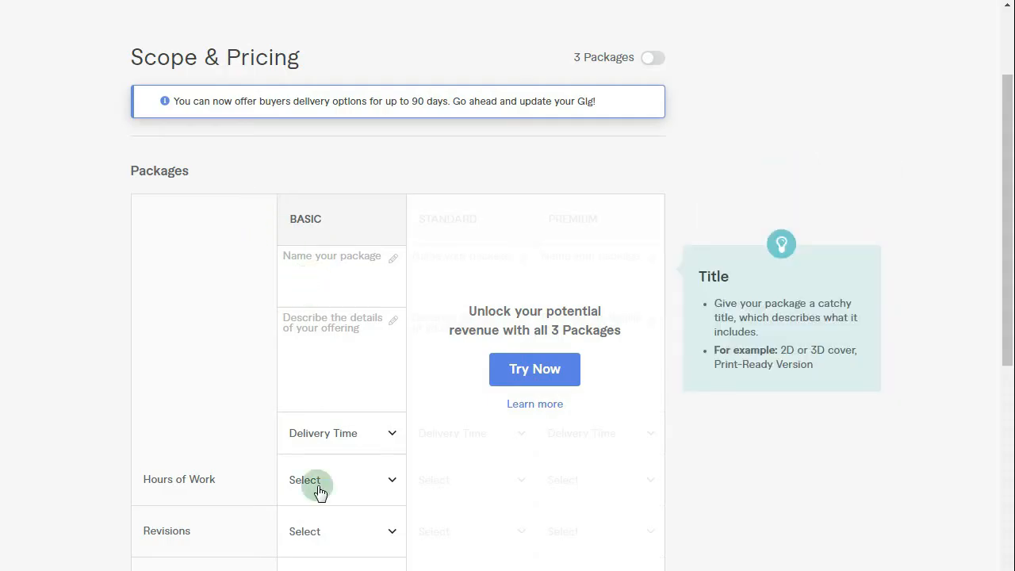
mouse_move(317, 486)
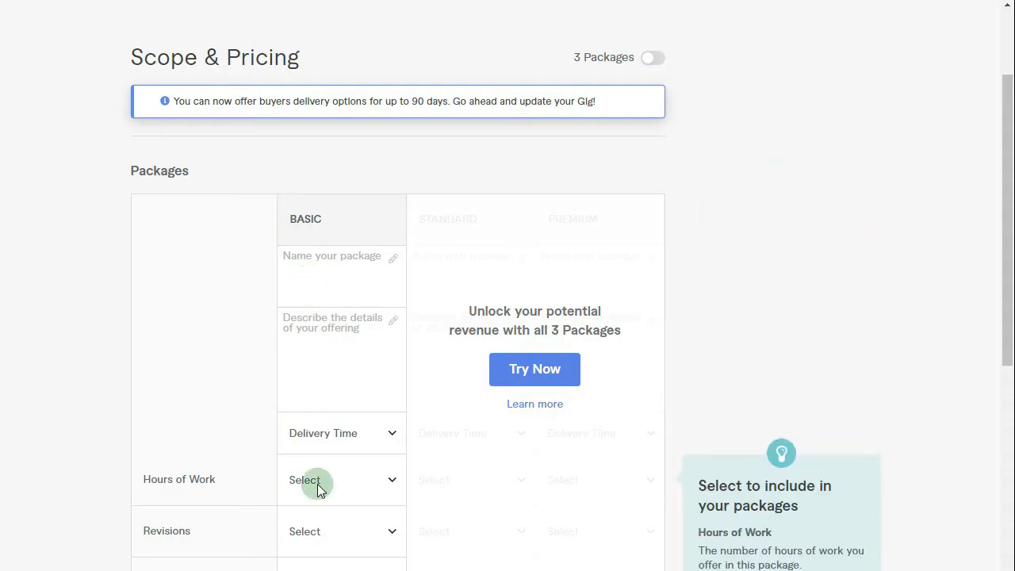
left_click(517, 369)
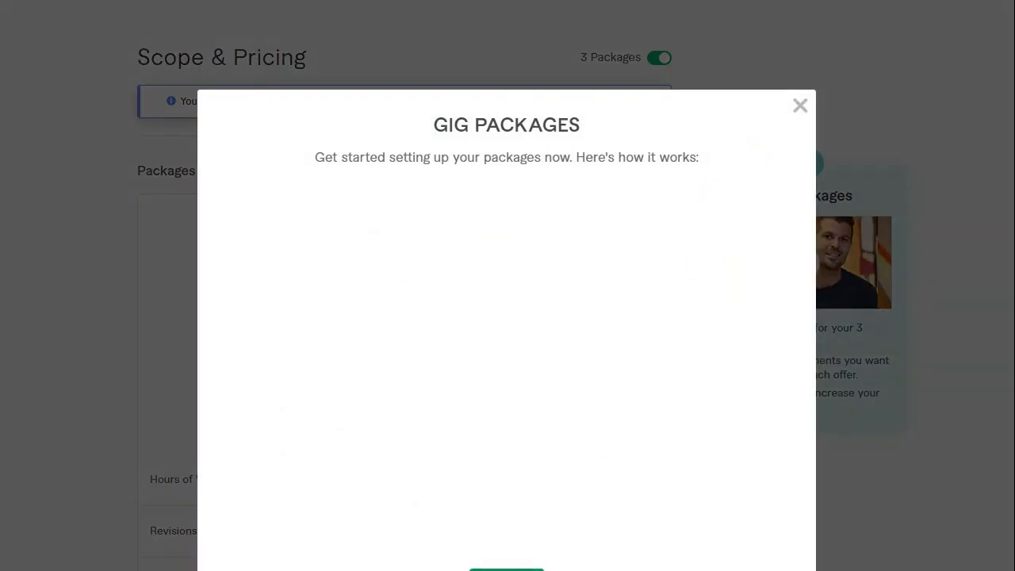
left_click(506, 568)
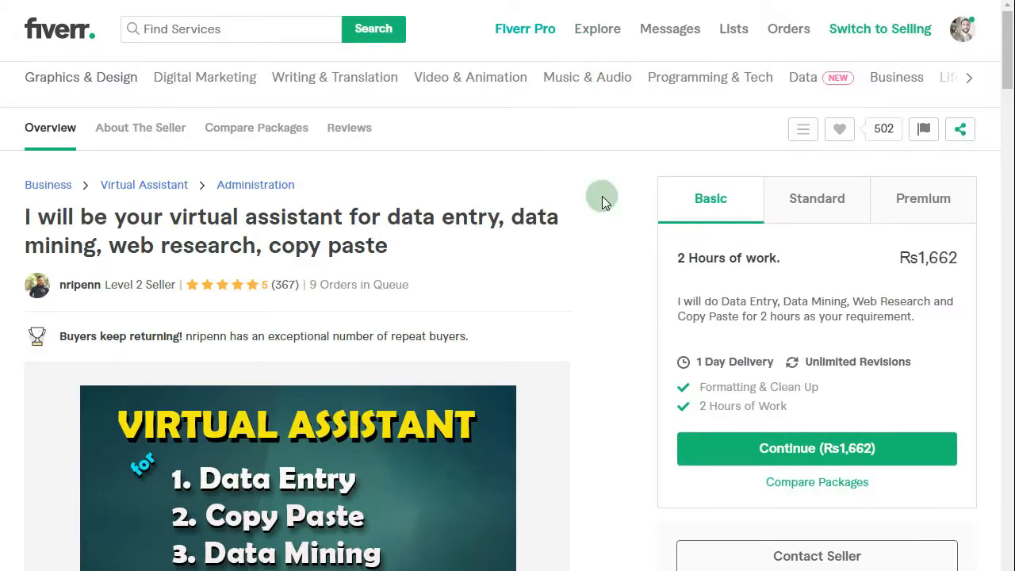
Check the competitor gig's package tiers and name the Basic, Standard and Premium packages "Plan -1", "Plan -2" and "Plan -3"
left_click(805, 205)
left_click(716, 205)
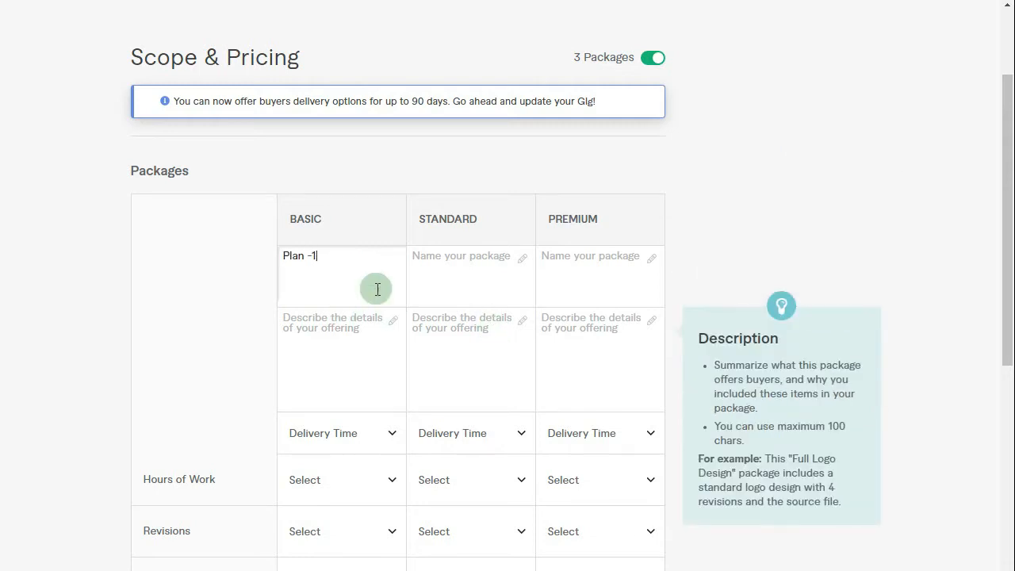
left_click(434, 277)
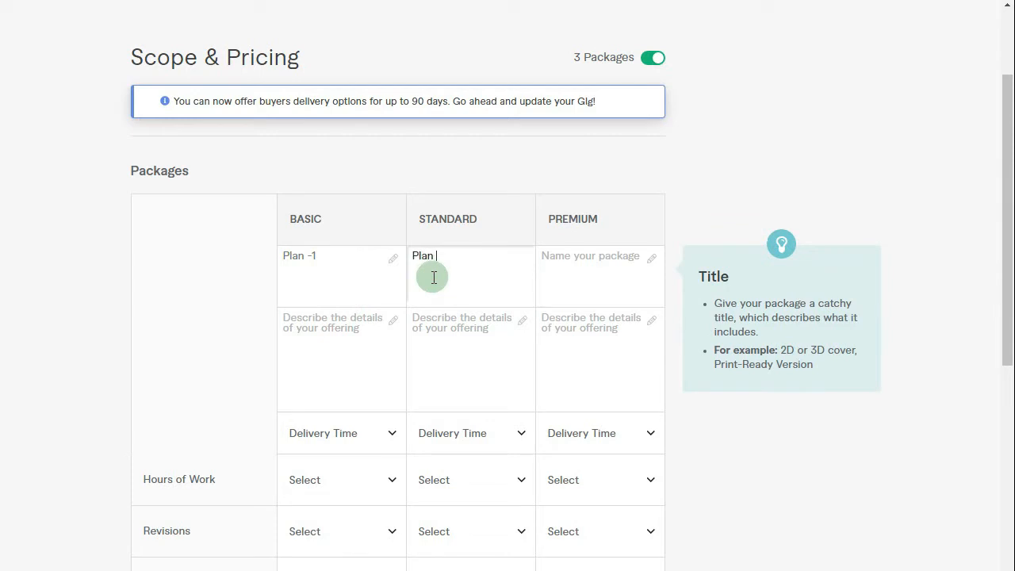
left_click(580, 267)
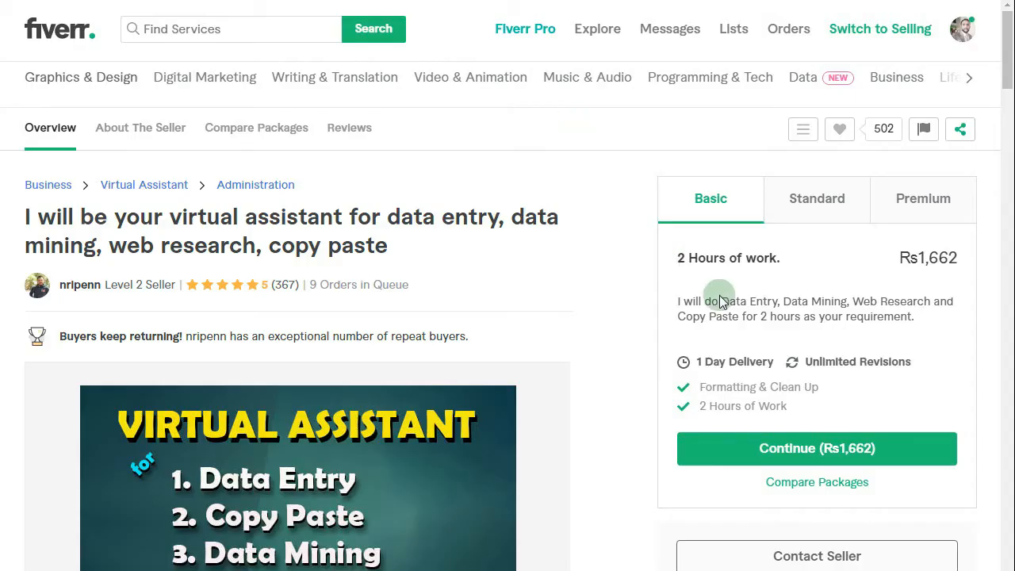
Copy the competitor's Basic package description for 2 hours of work into the new gig's Basic package description
triple_click(739, 315)
key("ctrl+c")
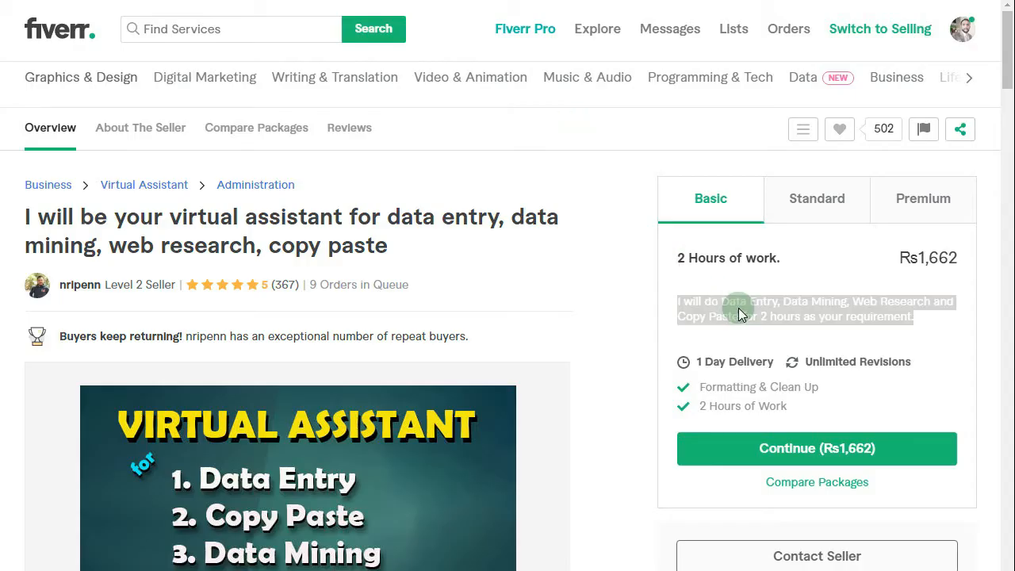
right_click(739, 314)
left_click(619, 319)
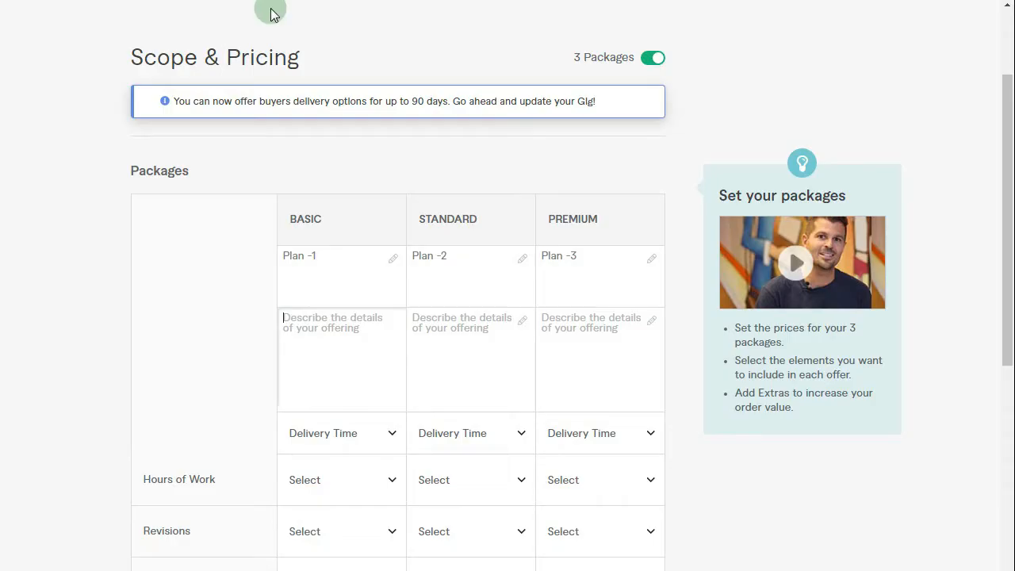
left_click(317, 344)
right_click(333, 346)
left_click(340, 437)
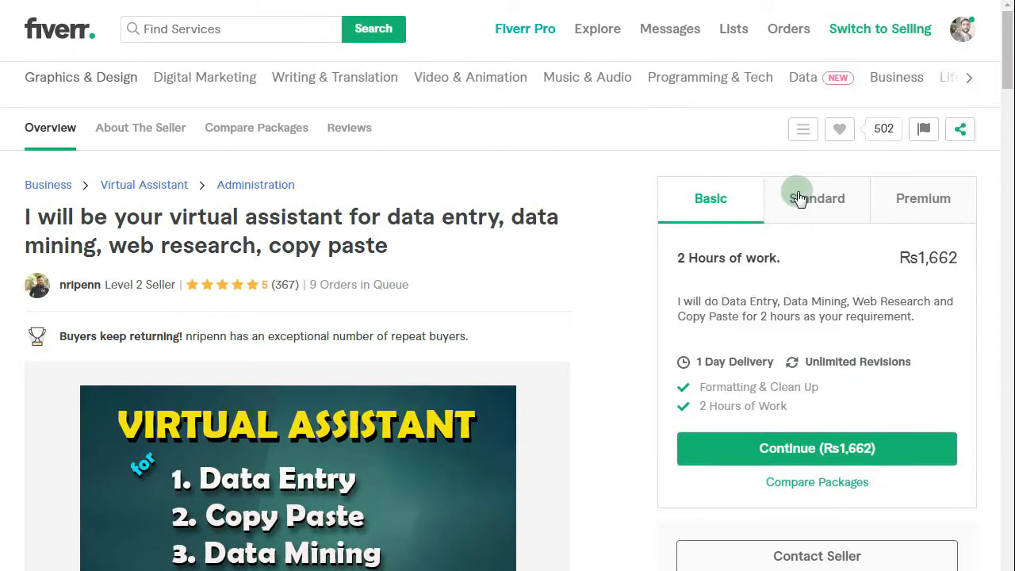
Copy the competitor's Standard package description for 10 hours of work into the new gig's Standard package description
left_click(799, 198)
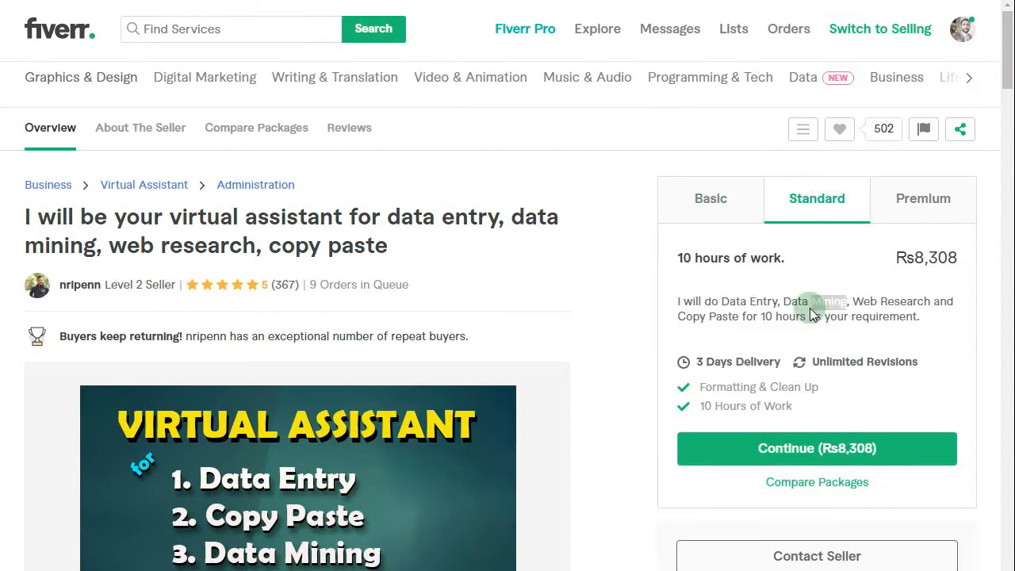
triple_click(813, 315)
key("ctrl+c")
right_click(811, 315)
left_click(657, 320)
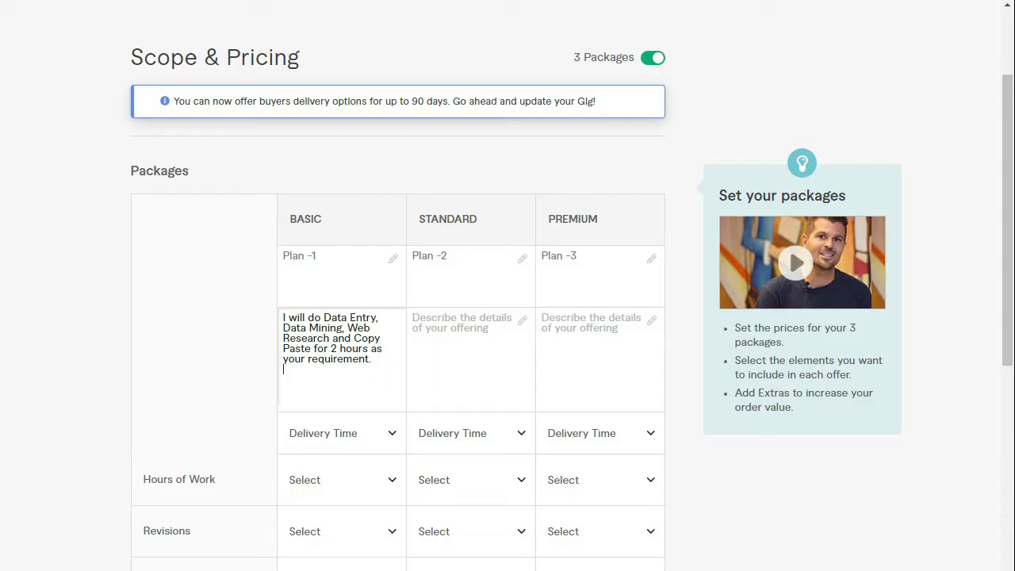
left_click(452, 321)
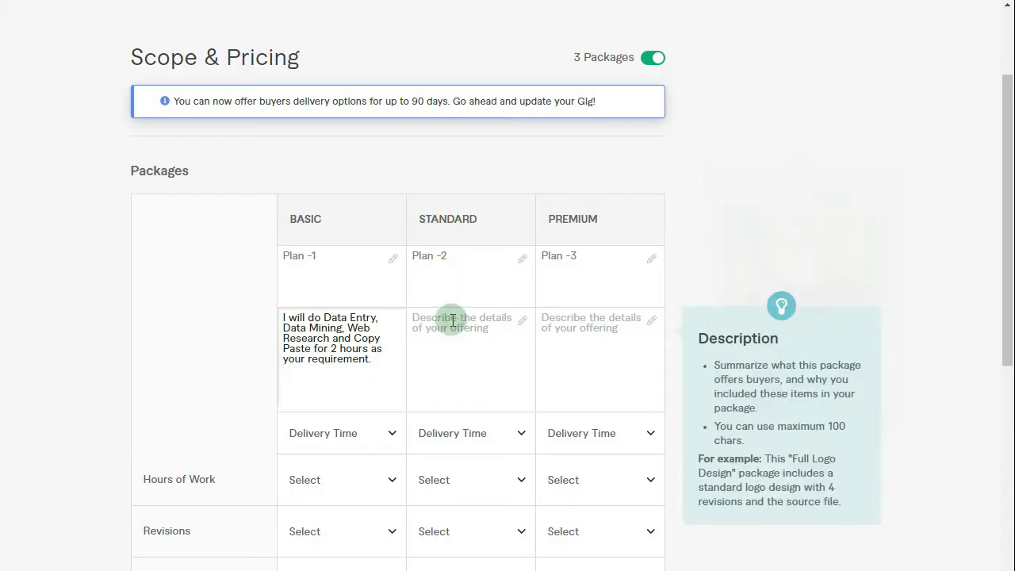
right_click(452, 321)
left_click(465, 417)
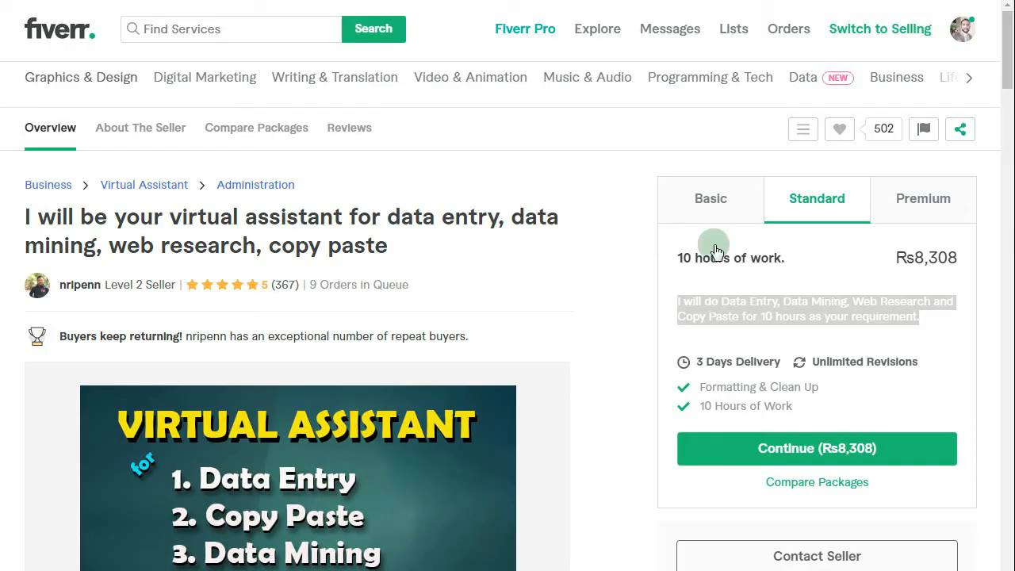
Copy the competitor's Premium package description for 20 hours of work into the new gig's Premium package description
left_click(898, 196)
triple_click(819, 315)
right_click(819, 314)
left_click(789, 322)
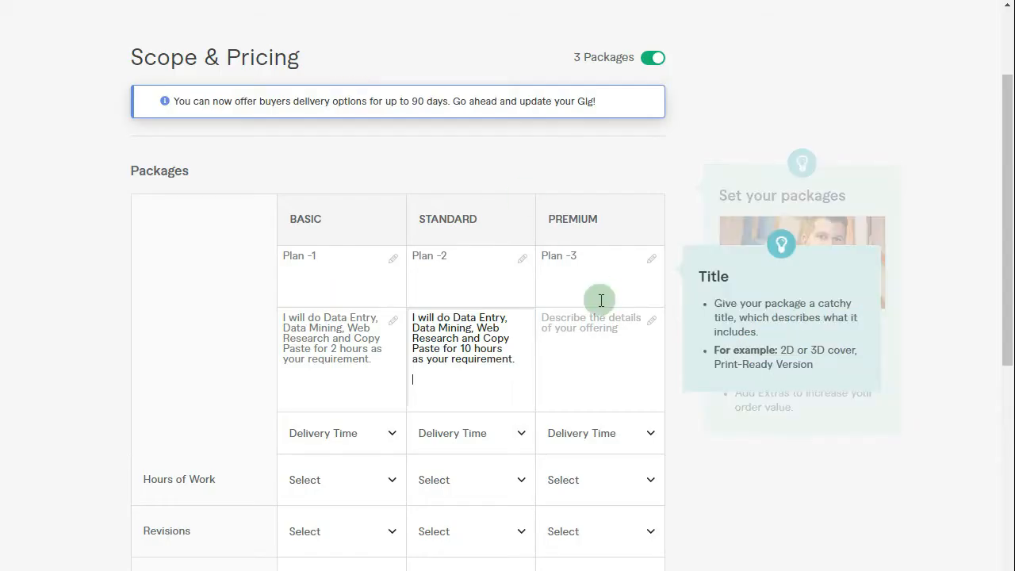
right_click(595, 329)
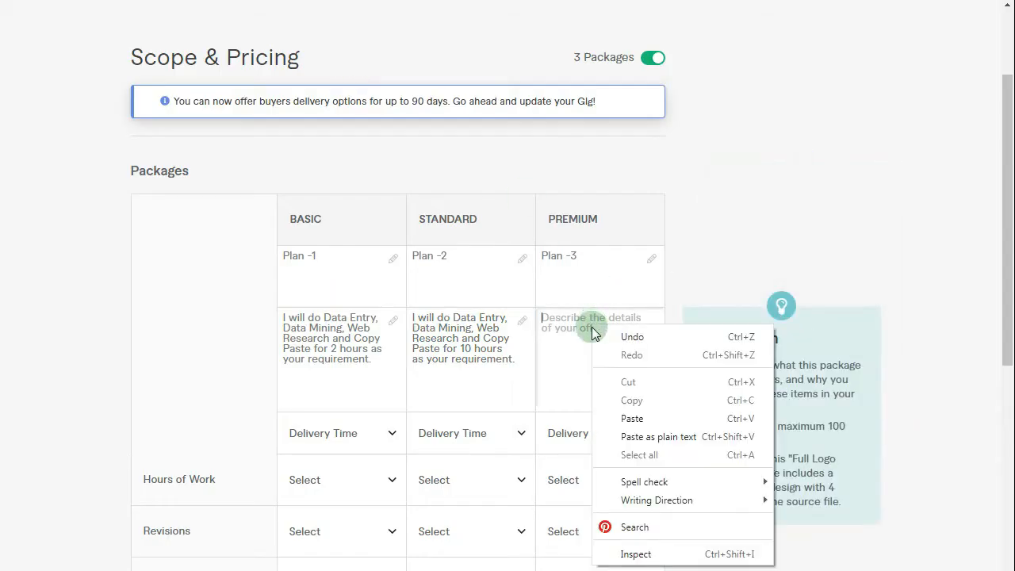
left_click(608, 417)
Remove the trailing blank lines from the three package descriptions
scroll(99, 305, "down", 1)
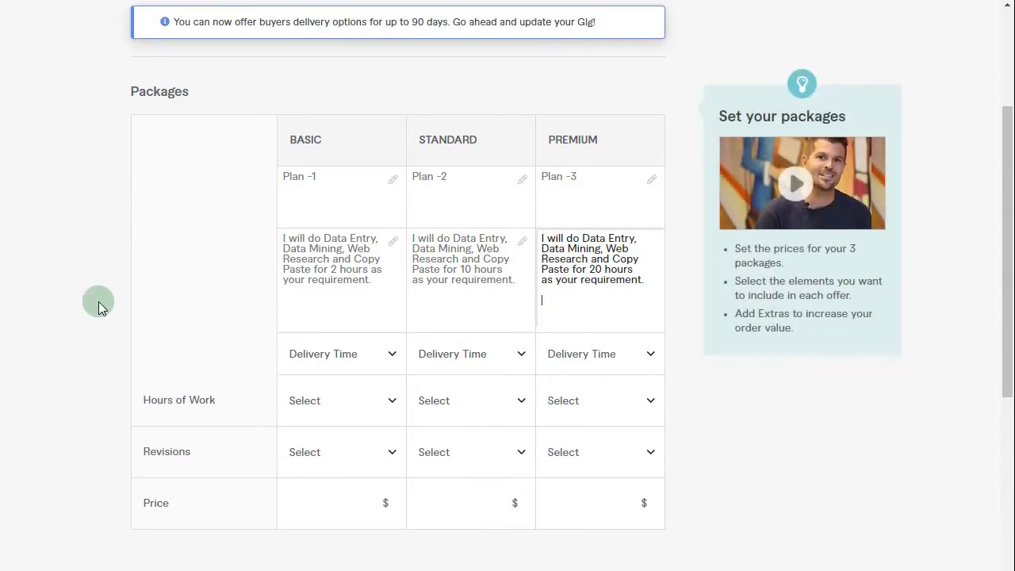
left_click(434, 304)
left_click(284, 310)
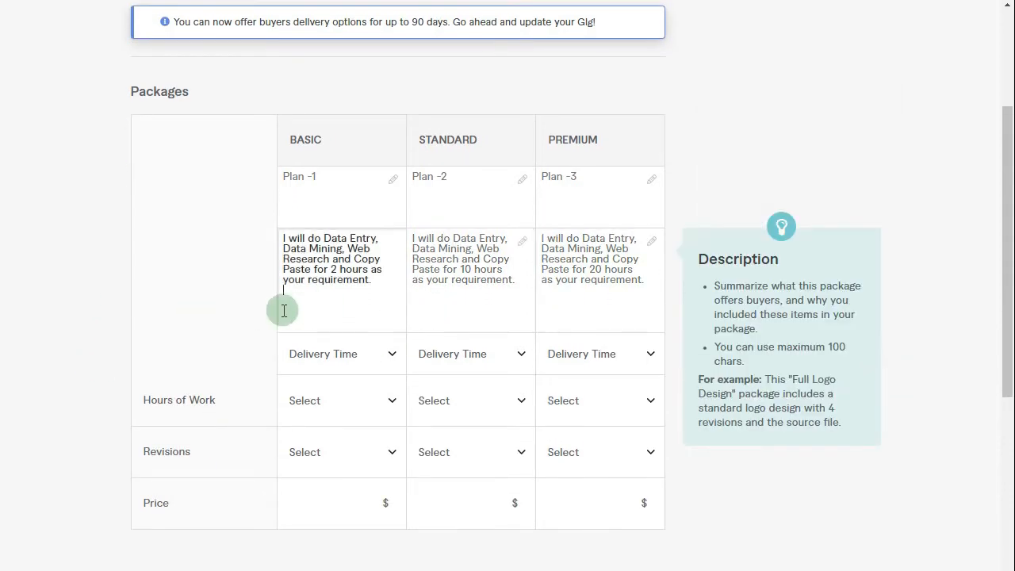
left_click(516, 307)
left_click(605, 288)
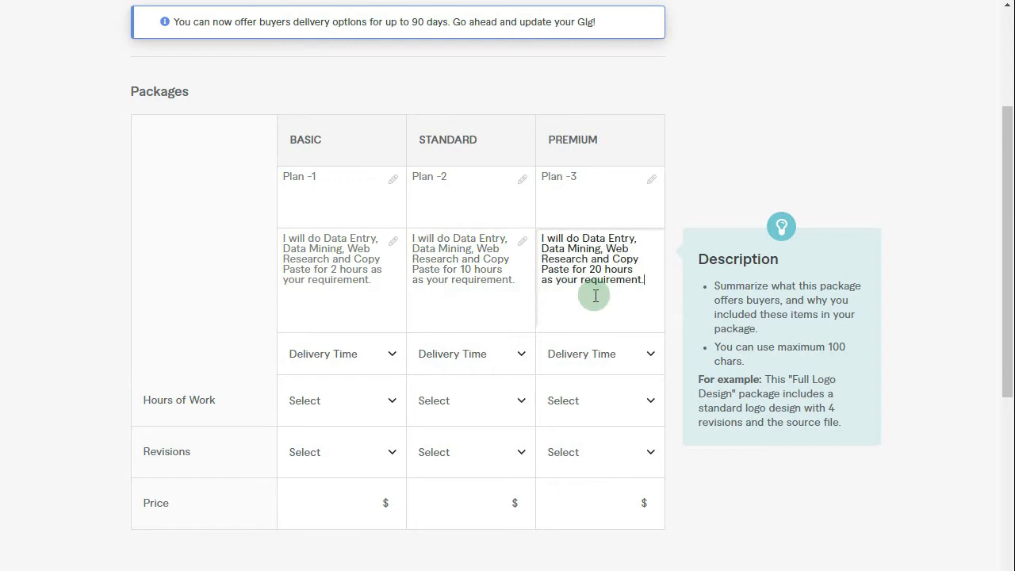
Compare the delivery times, hours and prices of the package tiers on the two competitor gigs
scroll(174, 301, "down", 1)
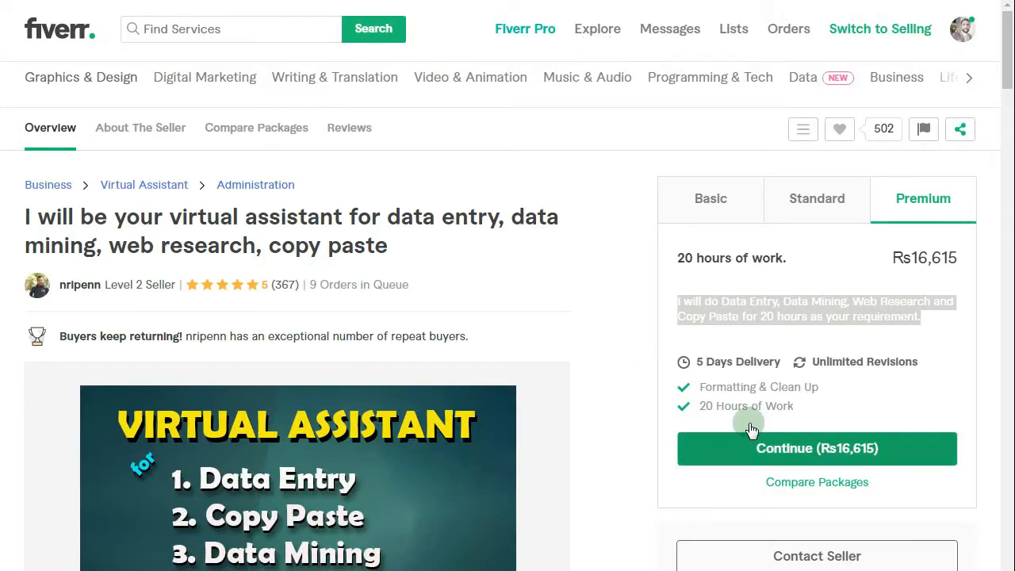
left_click(634, 281)
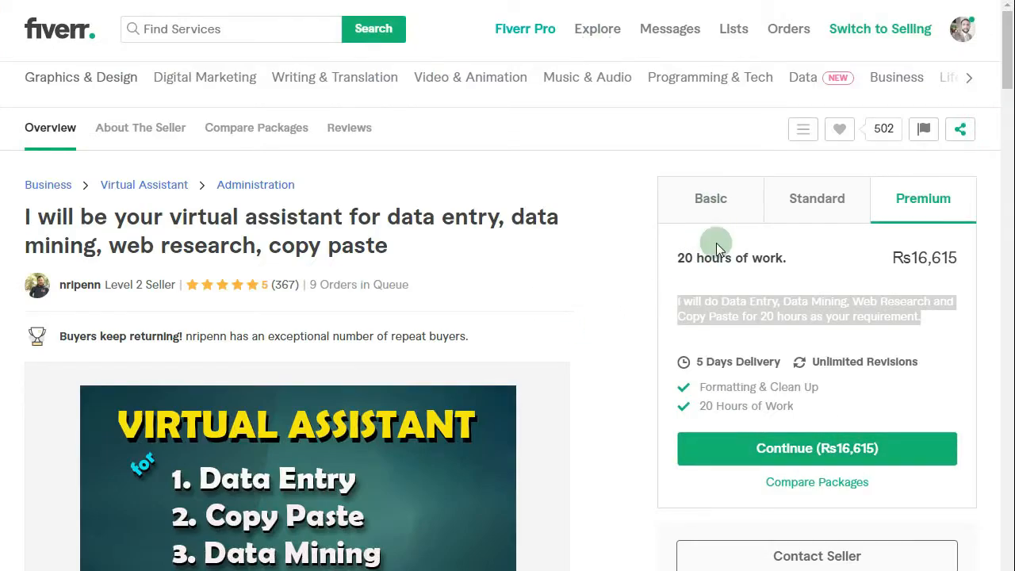
left_click(801, 204)
left_click(691, 203)
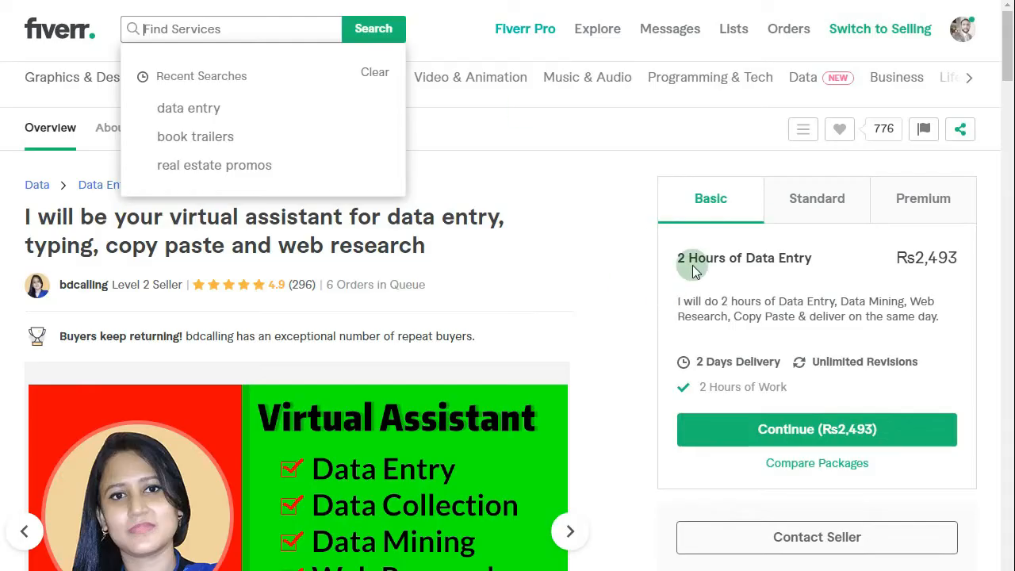
left_click(824, 206)
left_click(900, 218)
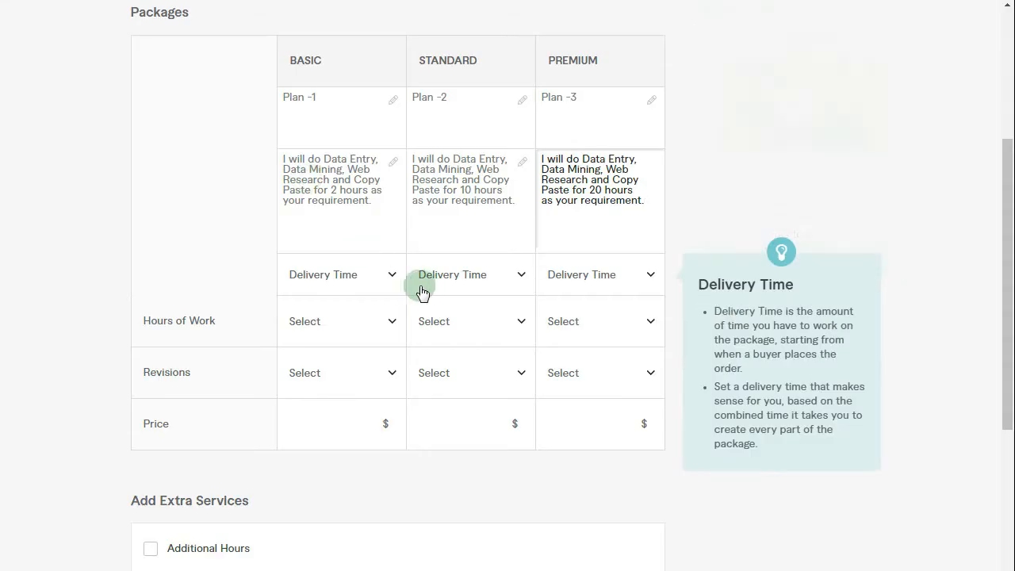
Set the delivery time to 1 day for Basic, 2 days for Standard and 4 days for Premium
left_click(363, 275)
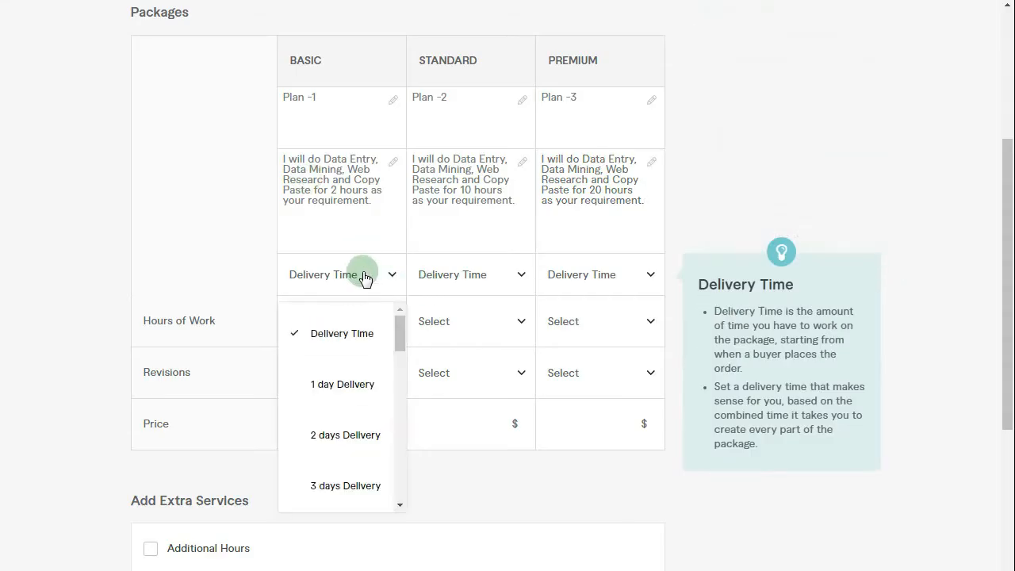
left_click(330, 386)
left_click(453, 286)
left_click(466, 418)
left_click(585, 274)
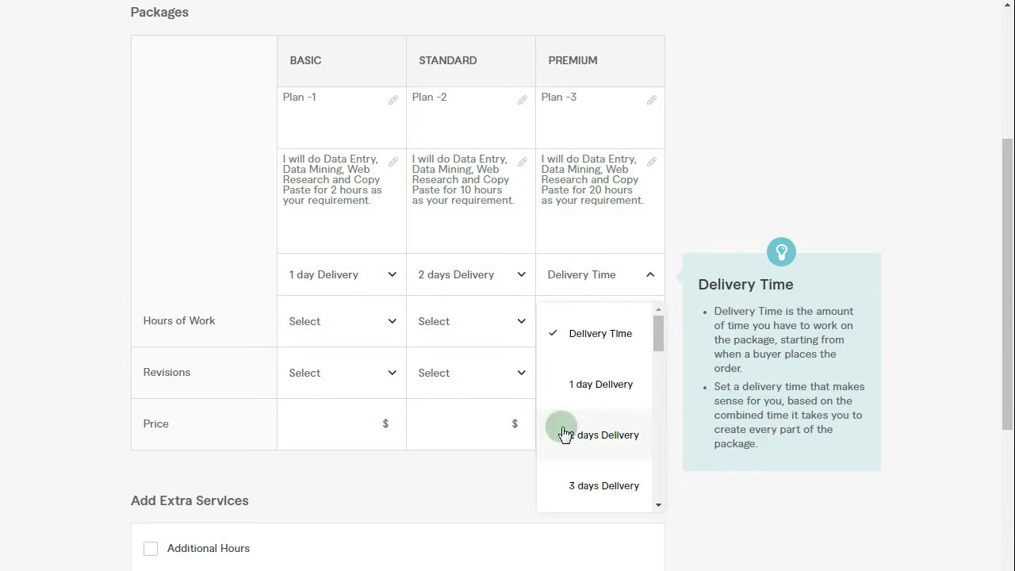
scroll(583, 485, "down", 2)
left_click(585, 464)
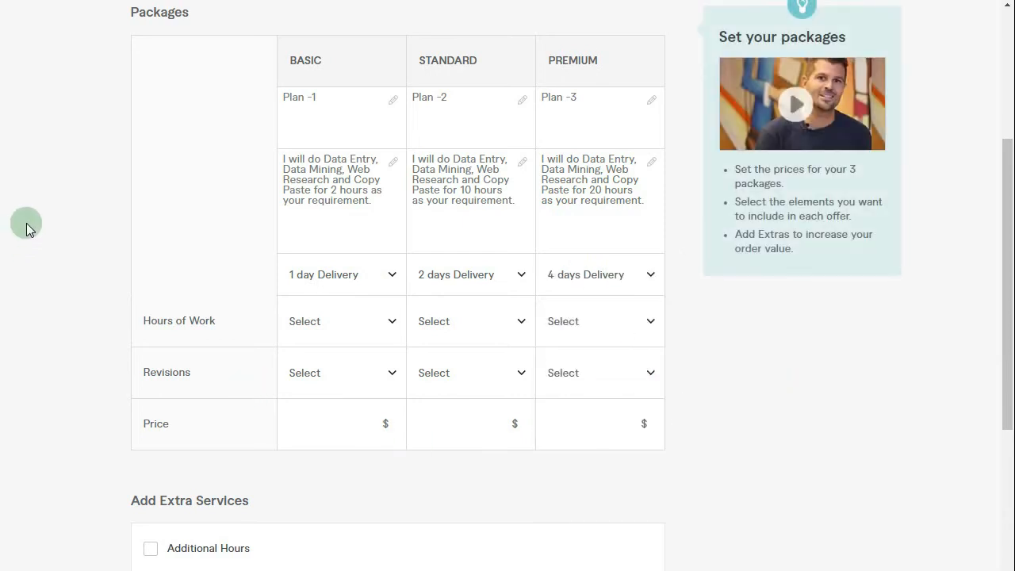
Set the hours of work to 2 for Basic, 10 for Standard and 20 for Premium
left_click(326, 327)
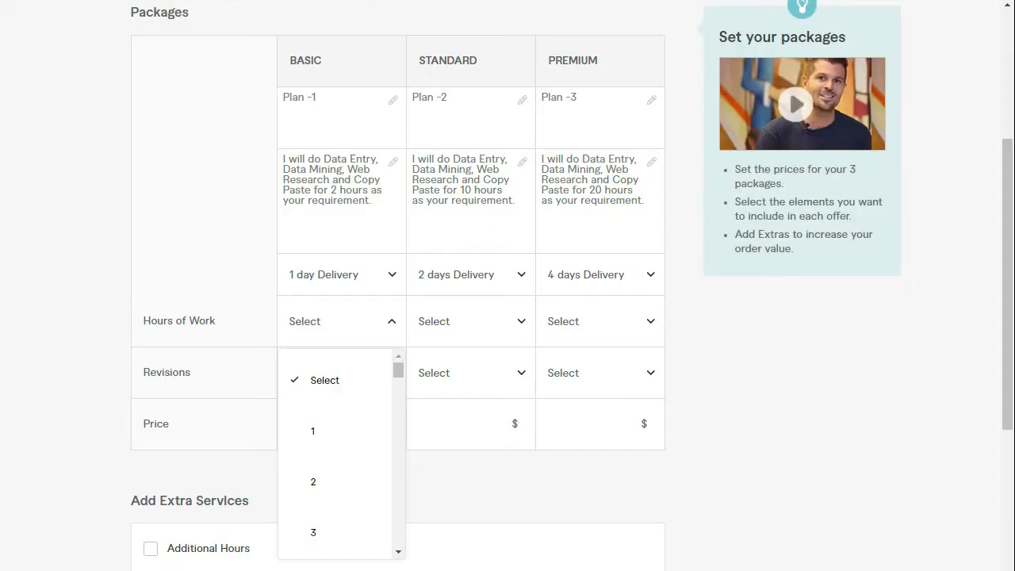
scroll(376, 440, "down", 6)
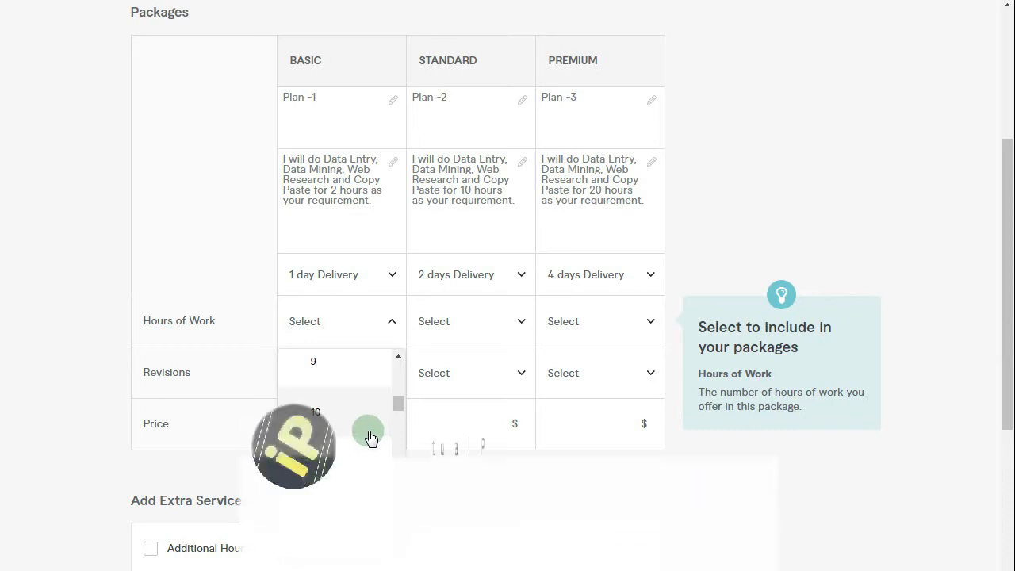
scroll(370, 439, "up", 5)
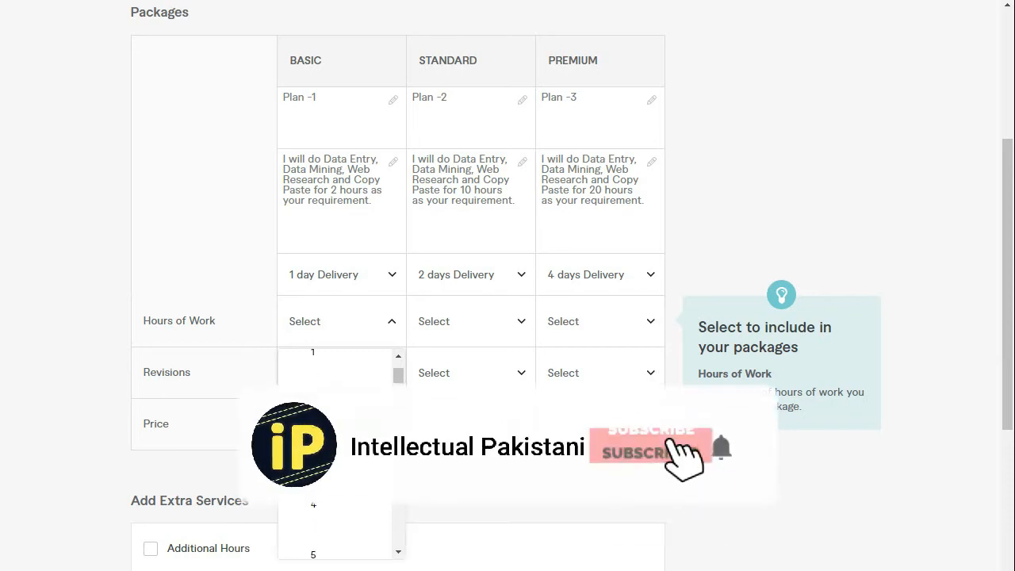
left_click(333, 402)
left_click(464, 321)
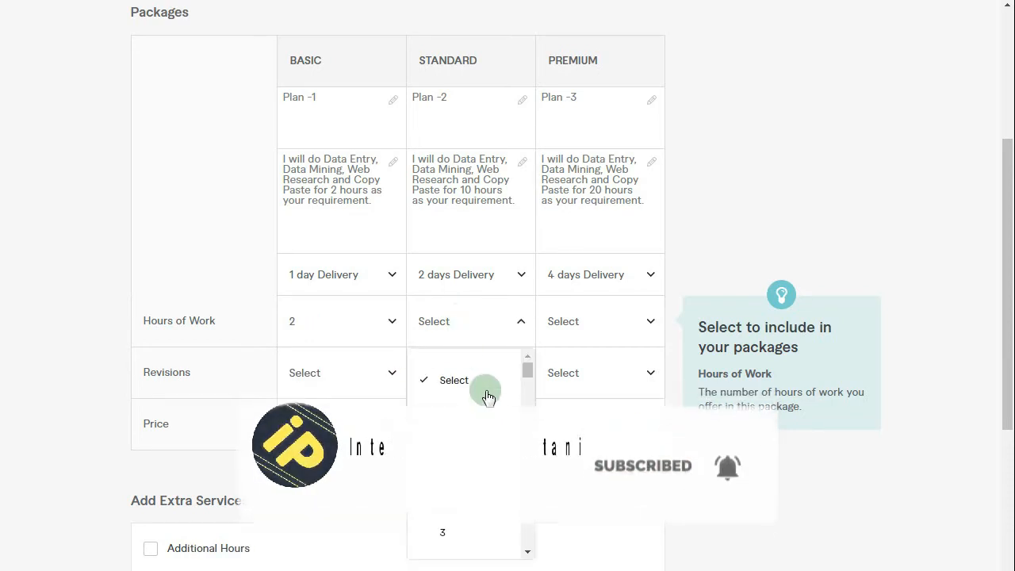
scroll(486, 459, "down", 5)
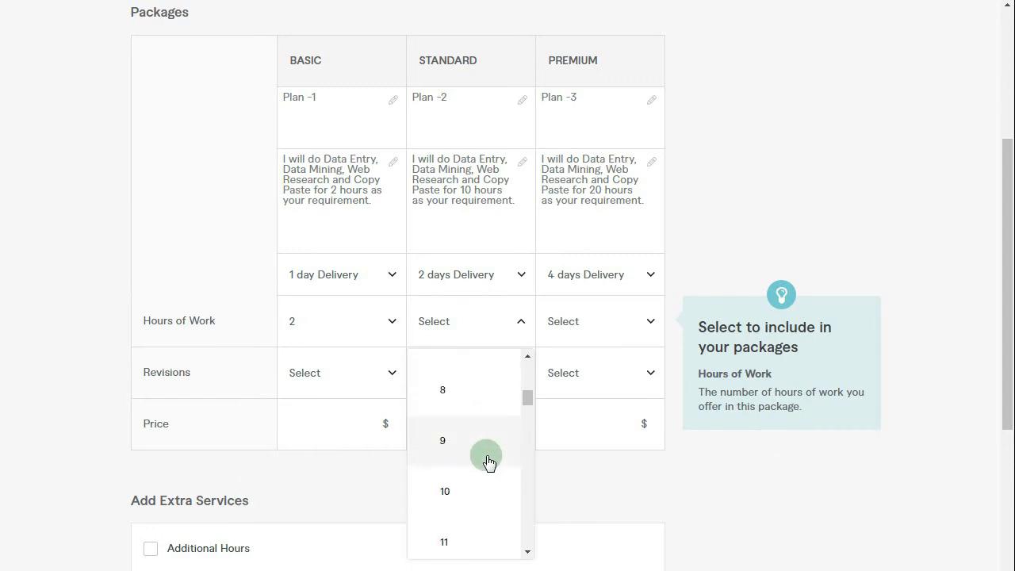
scroll(488, 461, "down", 2)
left_click(438, 408)
left_click(578, 323)
scroll(580, 436, "down", 4)
scroll(580, 437, "down", 3)
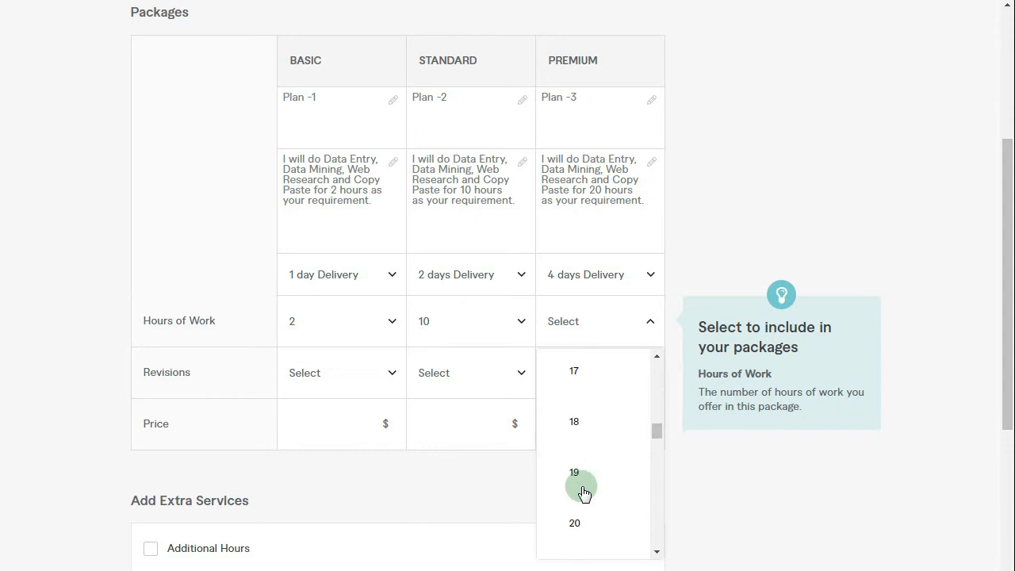
left_click(575, 517)
Set the revisions to Unlimited for the Basic, Standard and Premium packages
left_click(317, 374)
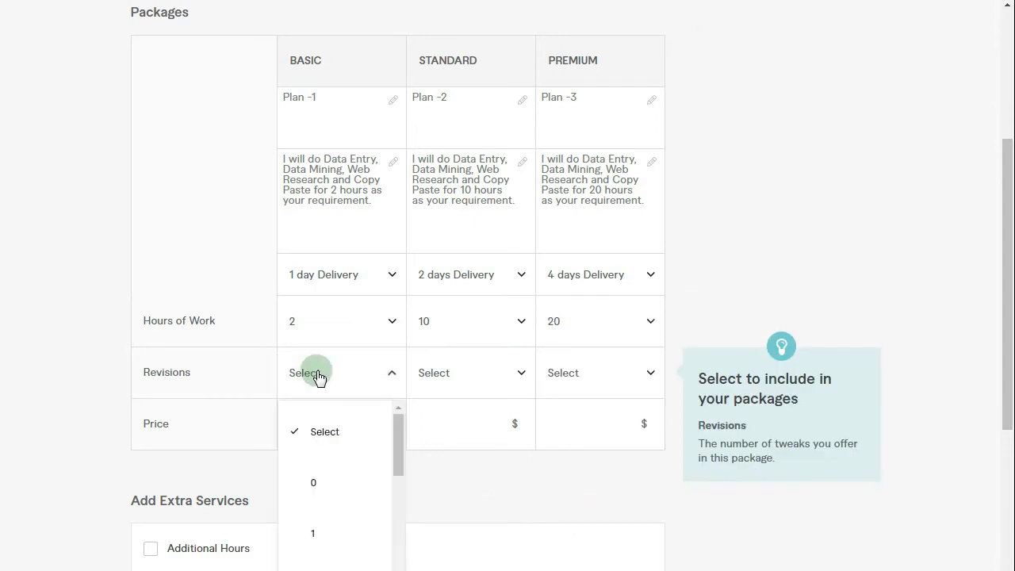
scroll(343, 455, "down", 5)
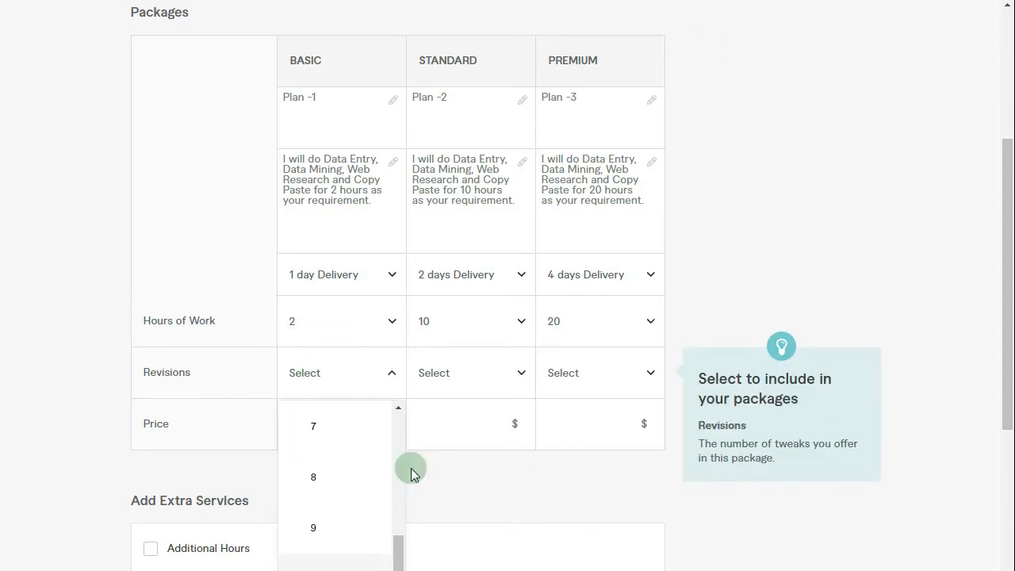
left_click(474, 379)
scroll(450, 515, "down", 5)
left_click(449, 565)
left_click(601, 381)
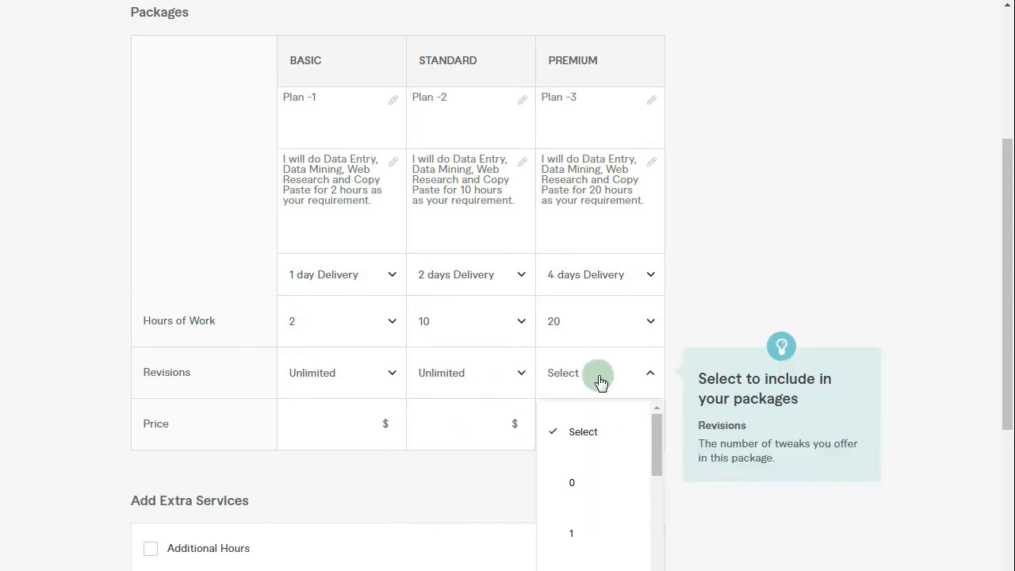
scroll(587, 500, "down", 5)
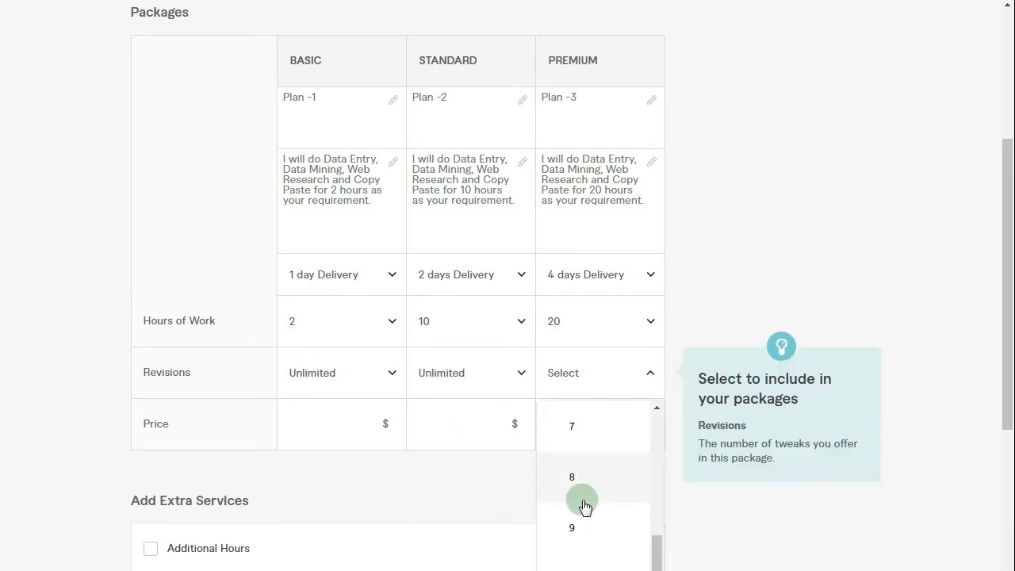
left_click(581, 559)
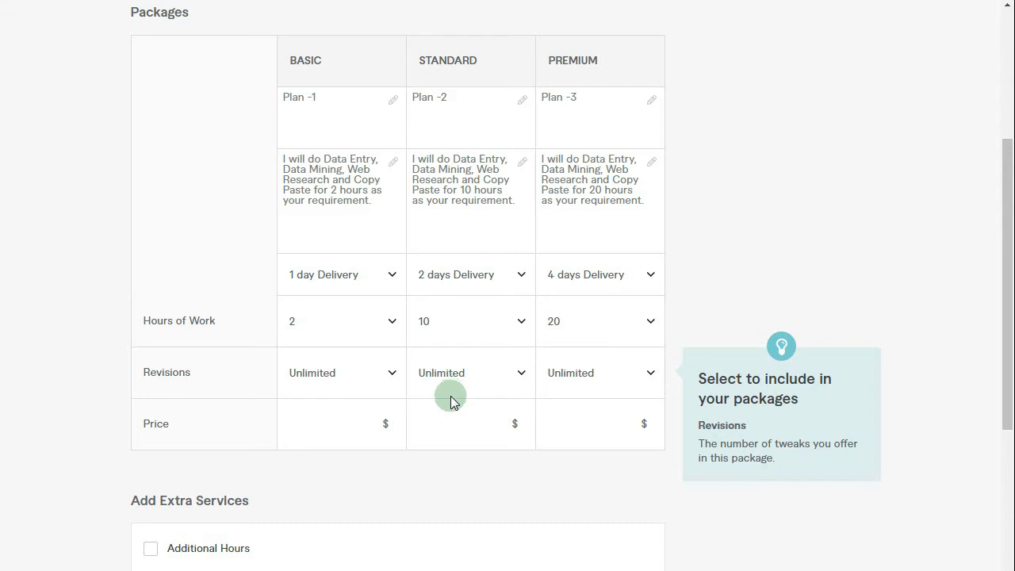
Check the competitor's Basic package price and set the new gig's Basic price to $5
left_click(309, 425)
left_click(299, 373)
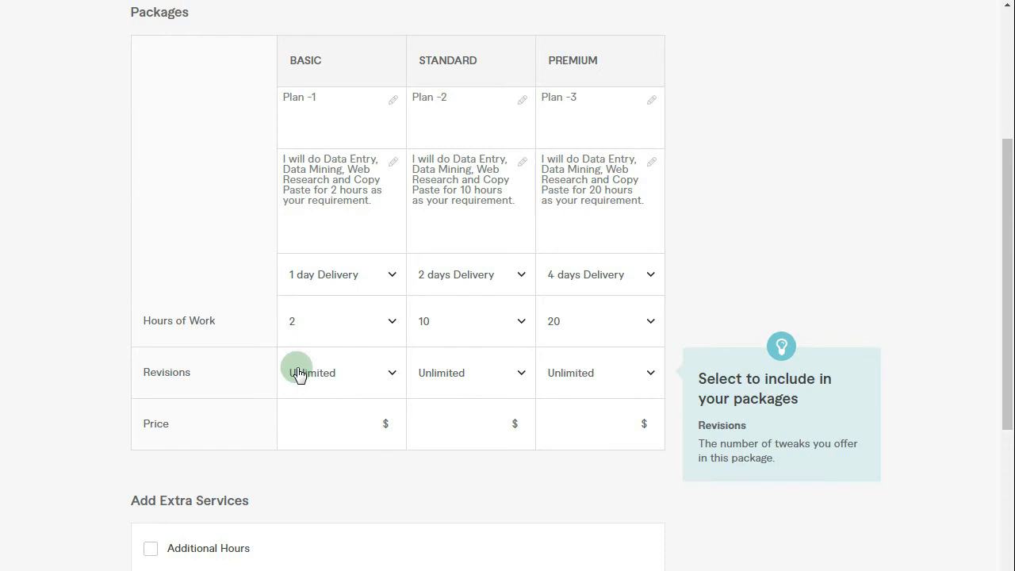
left_click(324, 417)
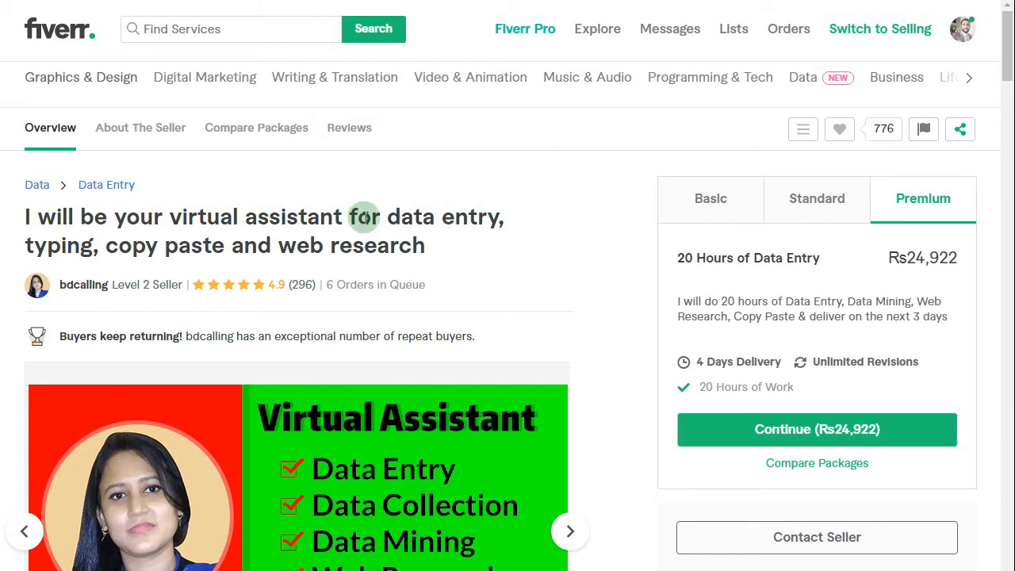
left_click(720, 212)
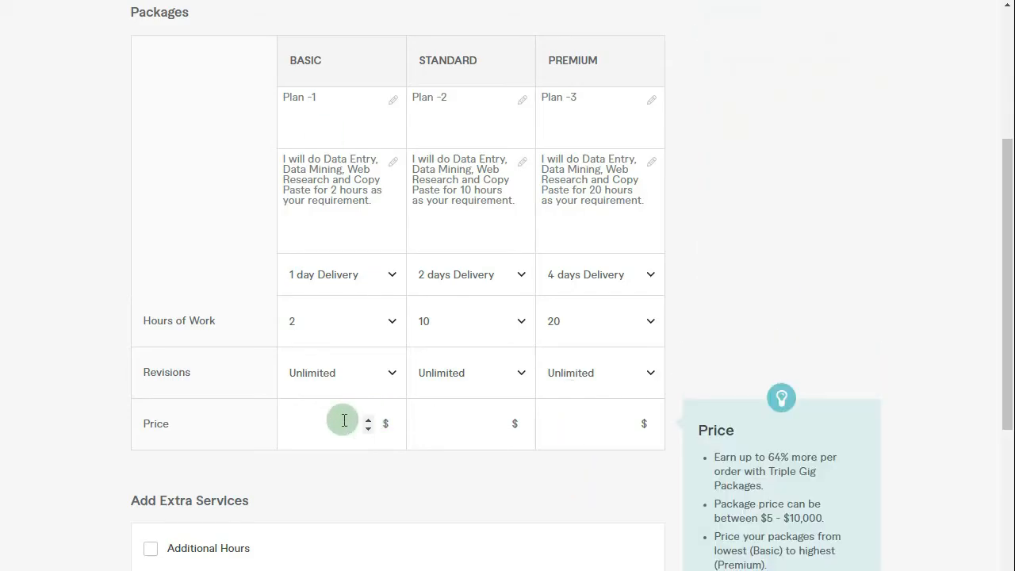
type("5")
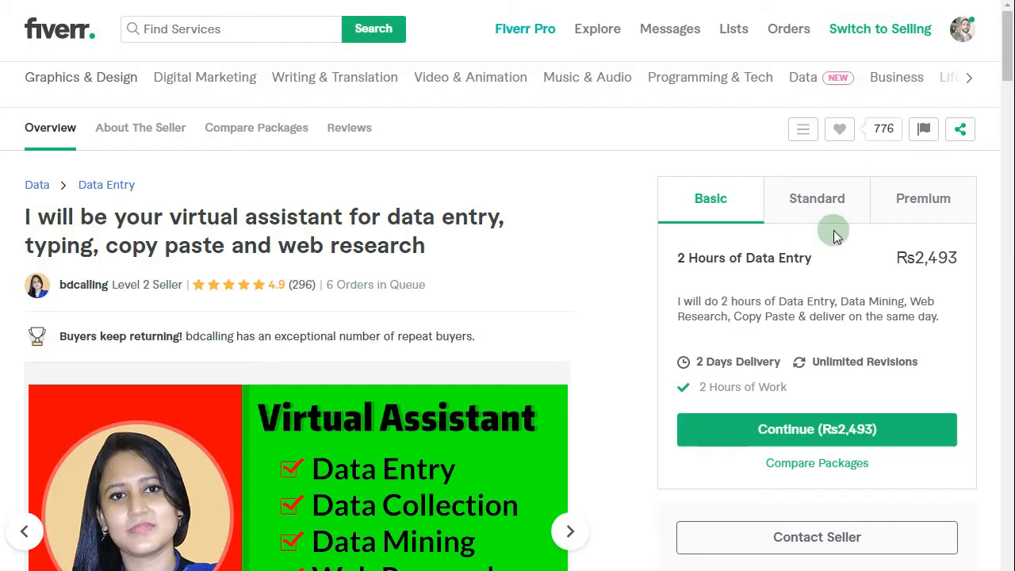
Check the competitors' Standard package prices and price the new packages at $10 for Basic, $30 for Standard and $50 for Premium
left_click(832, 206)
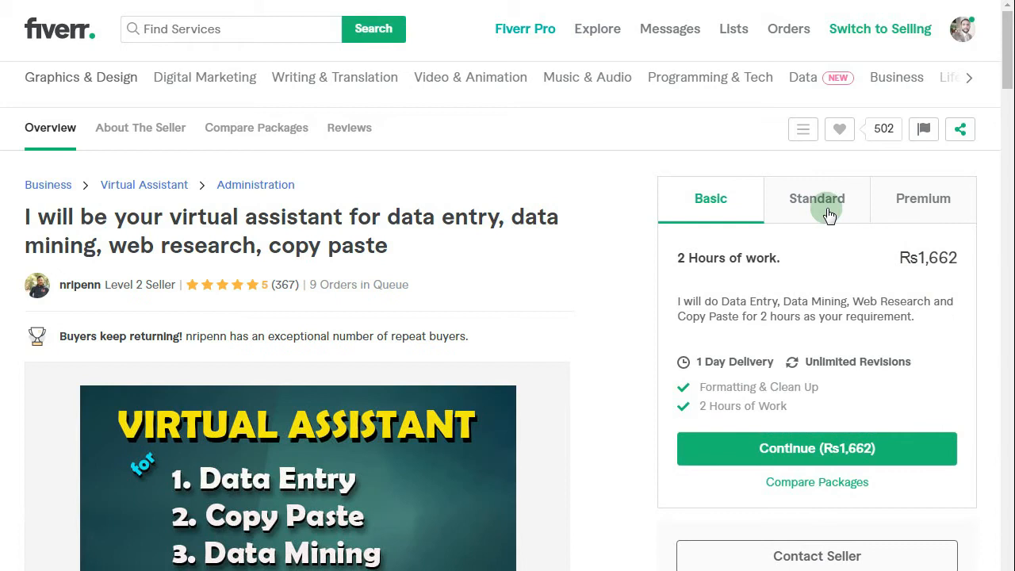
left_click(825, 209)
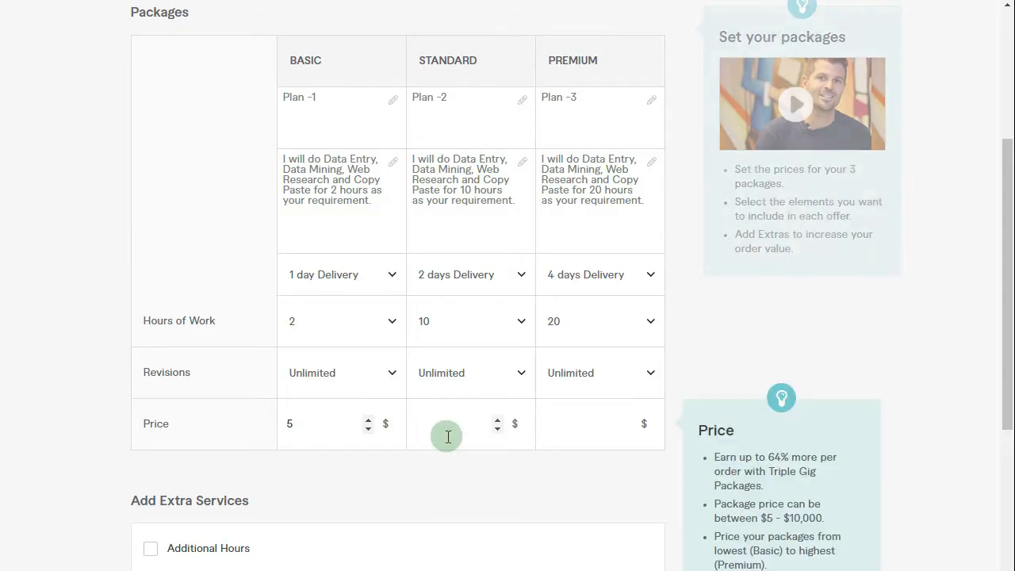
left_click(448, 436)
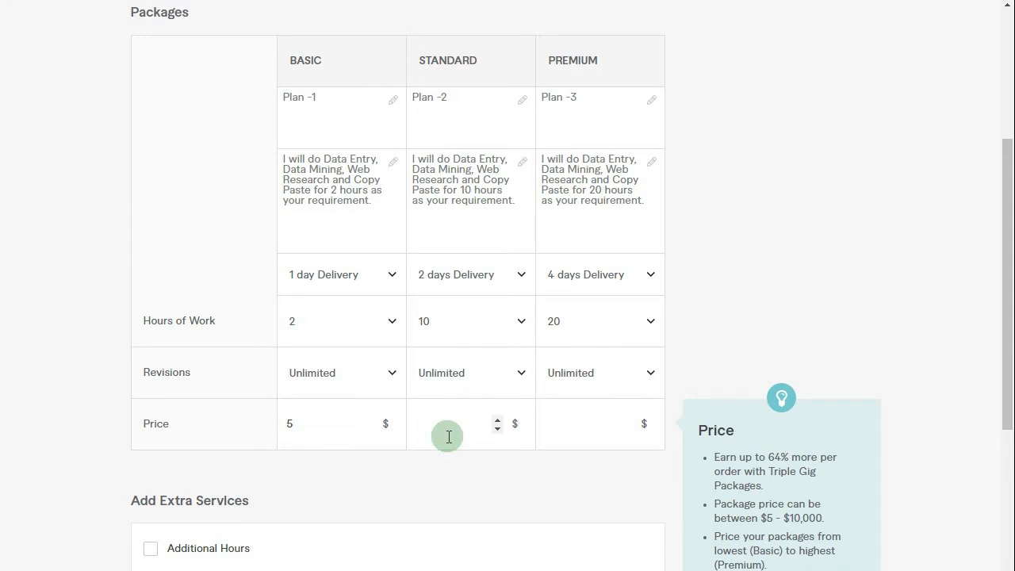
left_click(287, 425)
left_click_drag(294, 424, 279, 425)
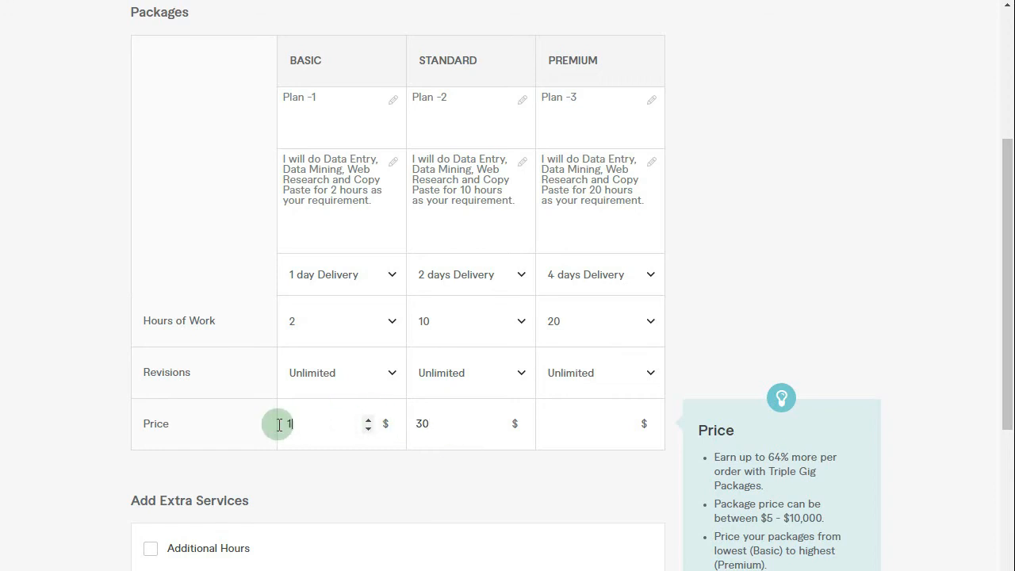
type("10")
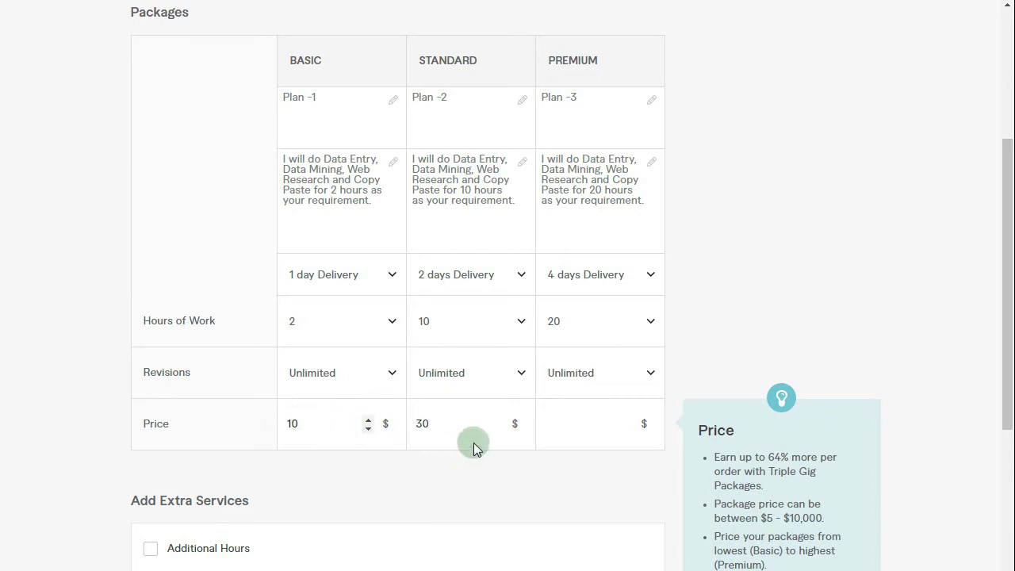
left_click(577, 410)
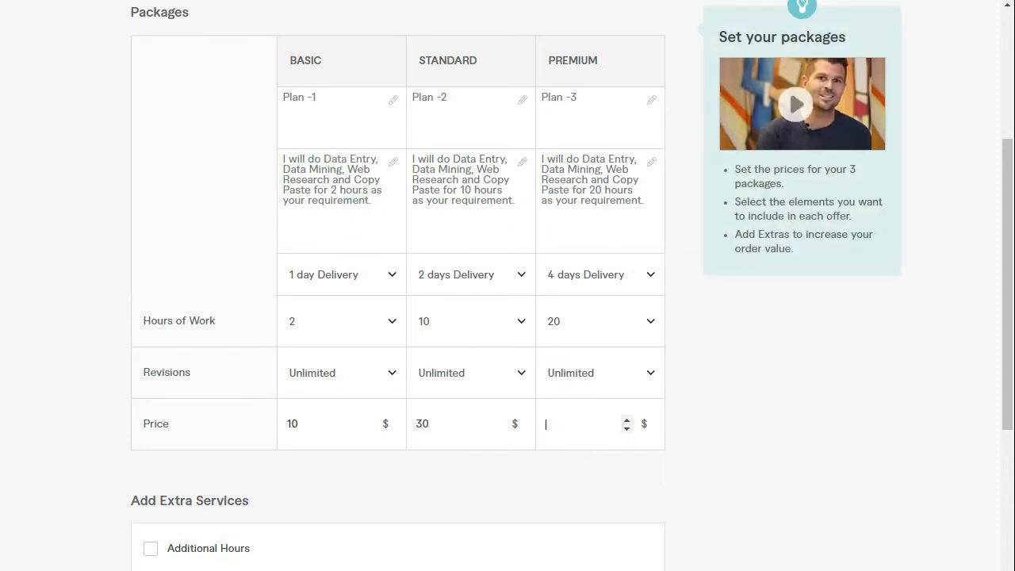
left_click(11, 263)
Add the Extra fast delivery service, offering Premium delivery in 2 days for an extra $20
scroll(31, 258, "down", 5)
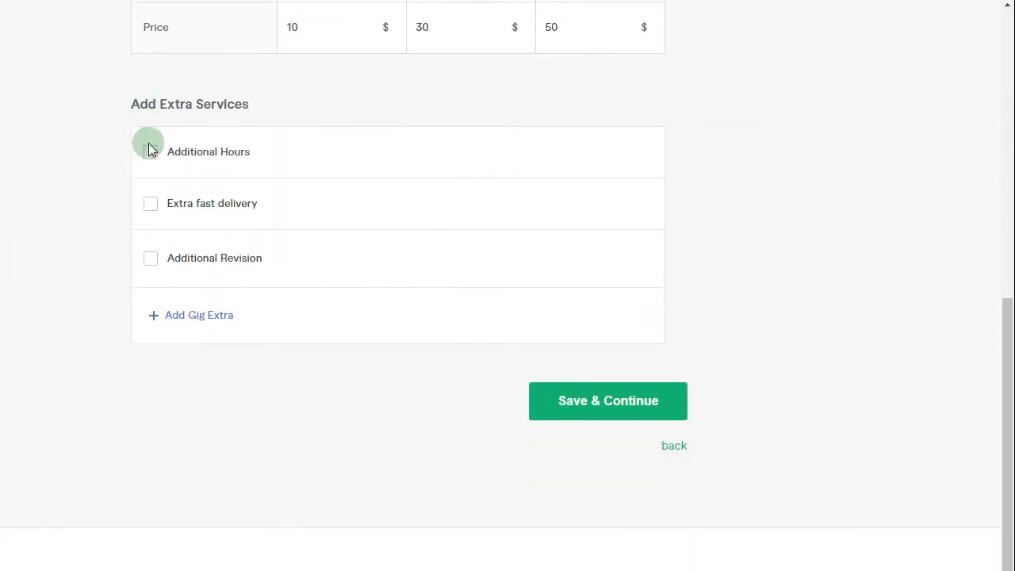
left_click(151, 206)
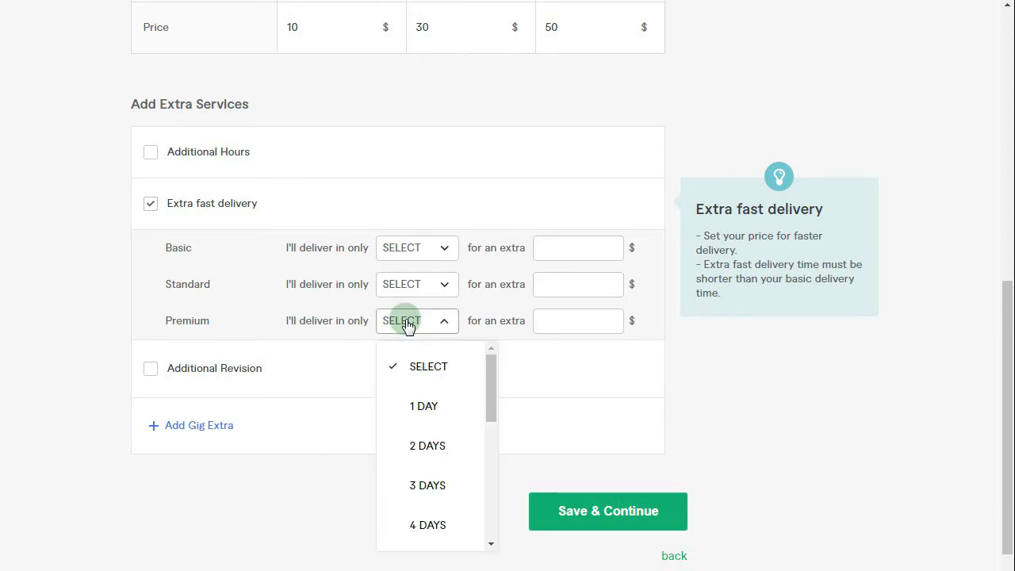
left_click(426, 445)
left_click(554, 325)
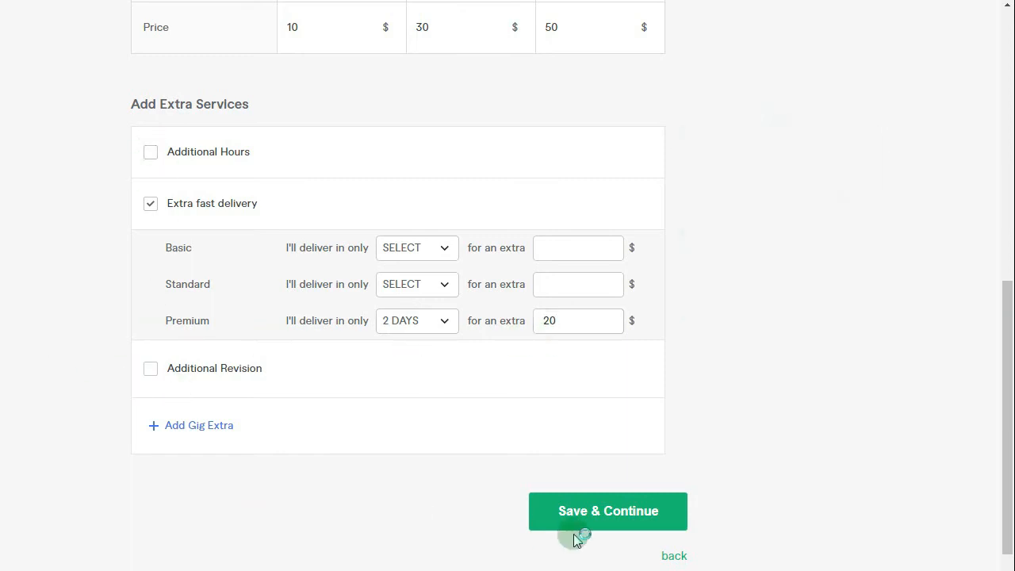
Add the Additional Hours service, charging $20 for 5 additional hours of work on Premium
left_click(152, 153)
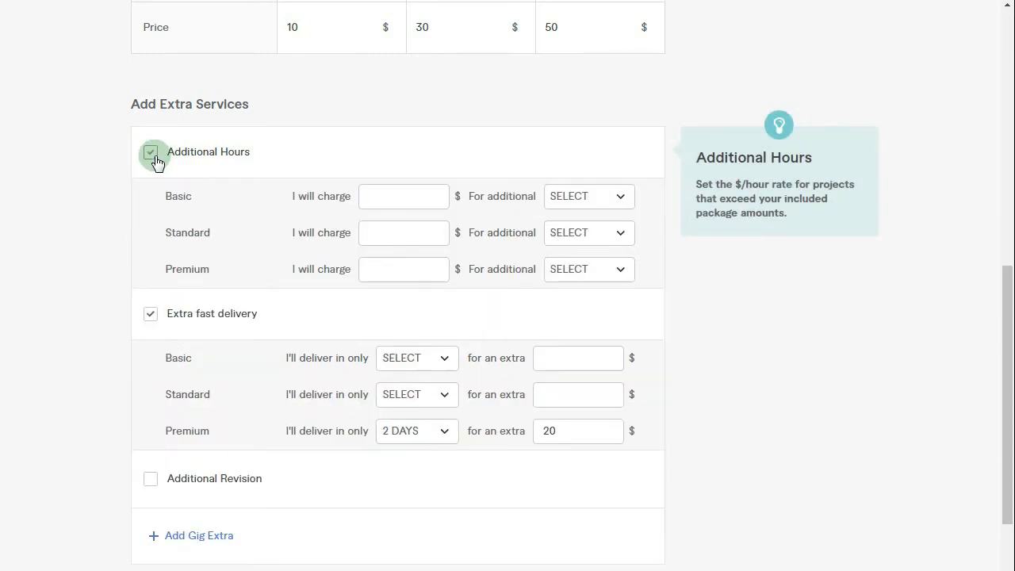
left_click(382, 280)
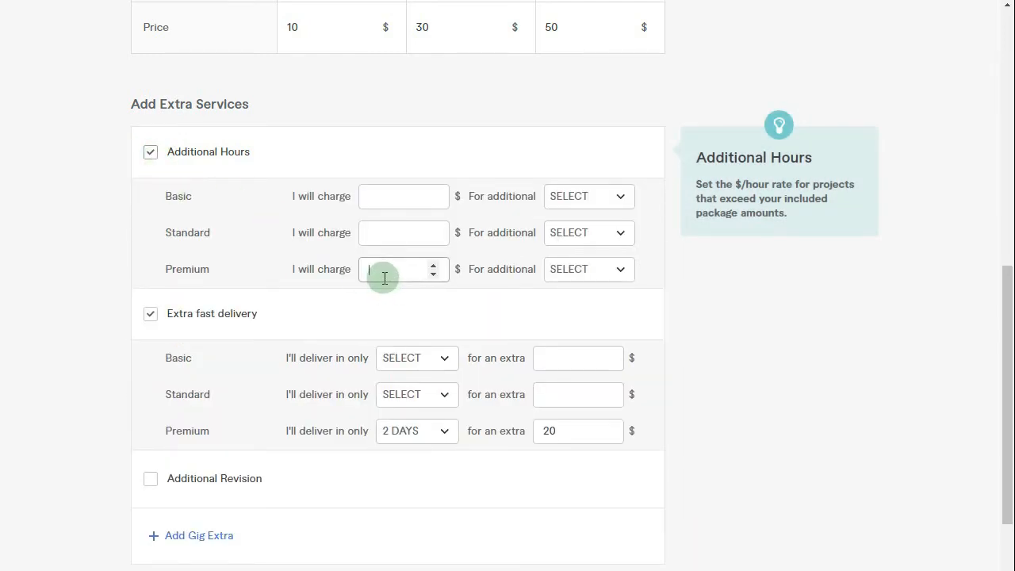
left_click(573, 270)
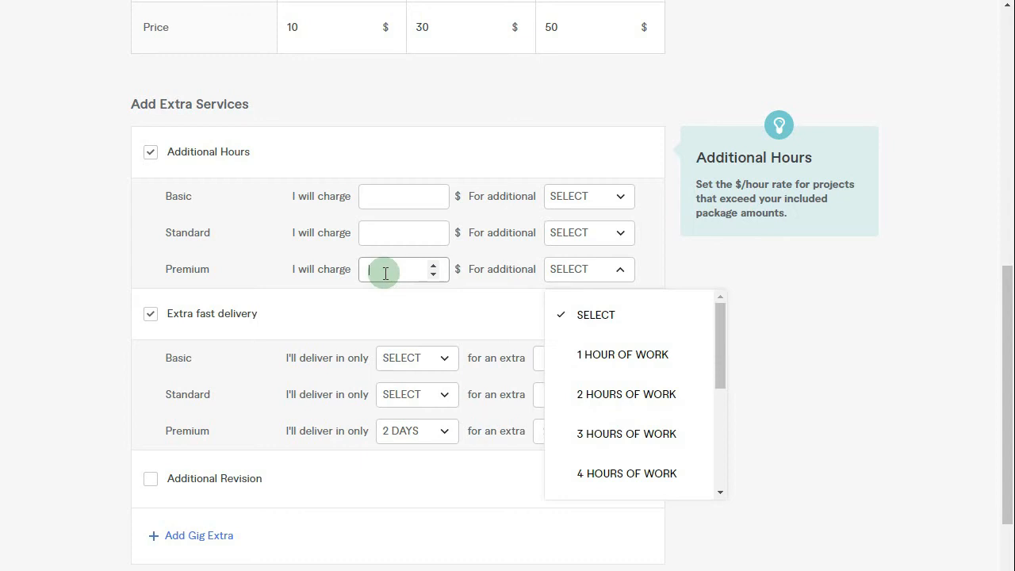
left_click(386, 274)
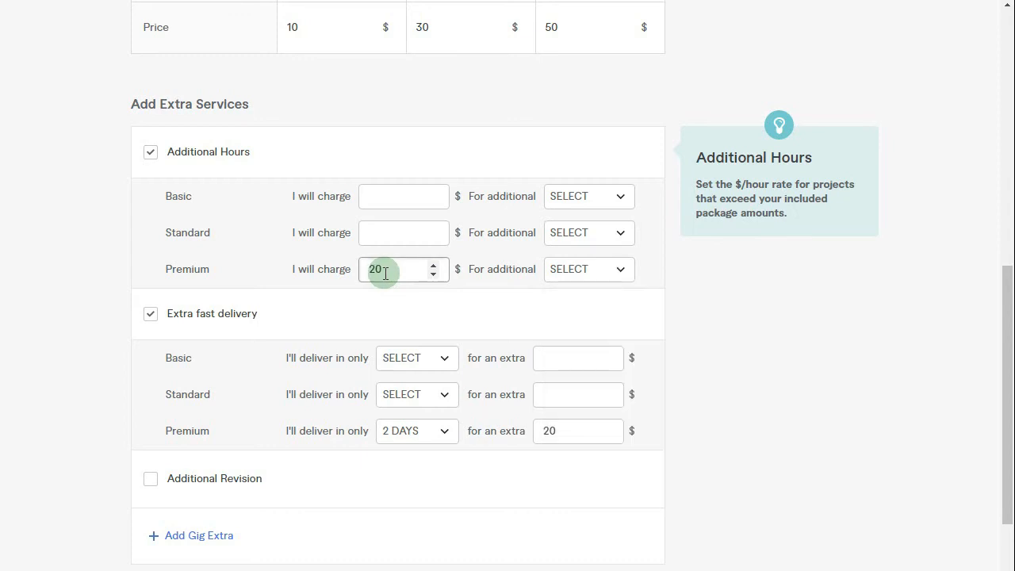
left_click(588, 271)
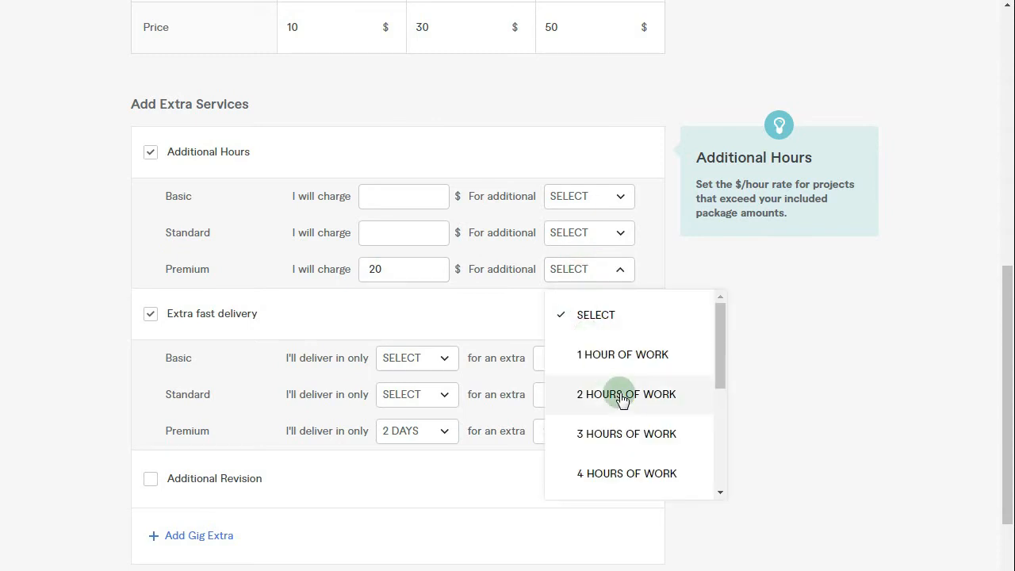
scroll(622, 401, "down", 1)
left_click(632, 424)
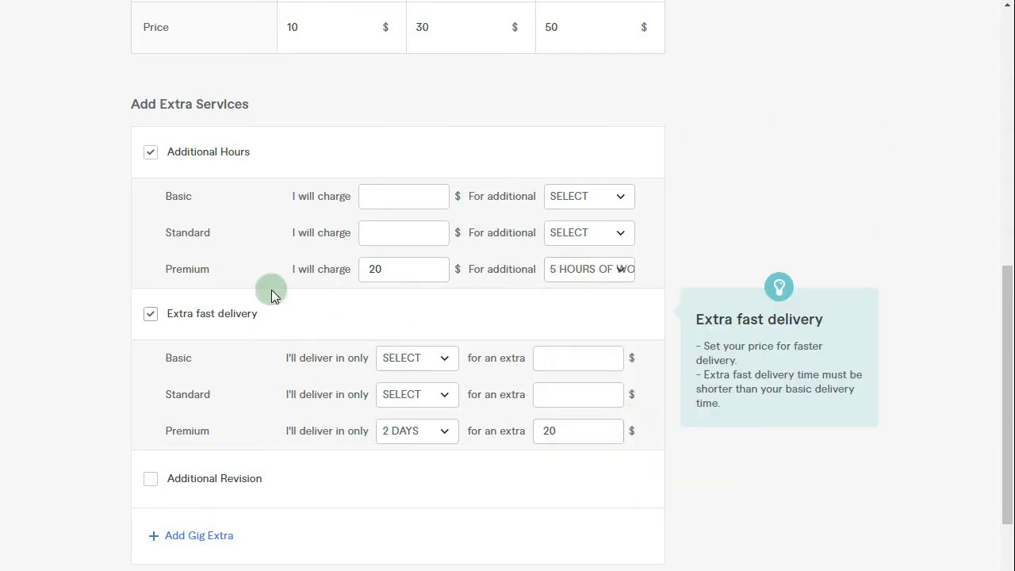
Charge $10 for 2 additional hours of work on Standard and try to save the pricing page
left_click(376, 236)
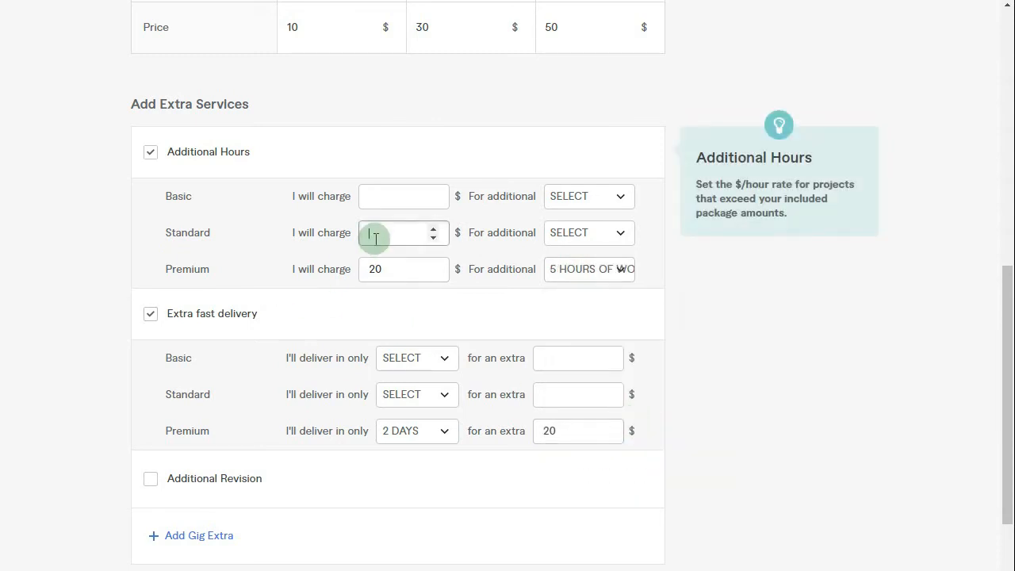
type("10")
left_click(601, 235)
left_click(605, 361)
left_click(381, 198)
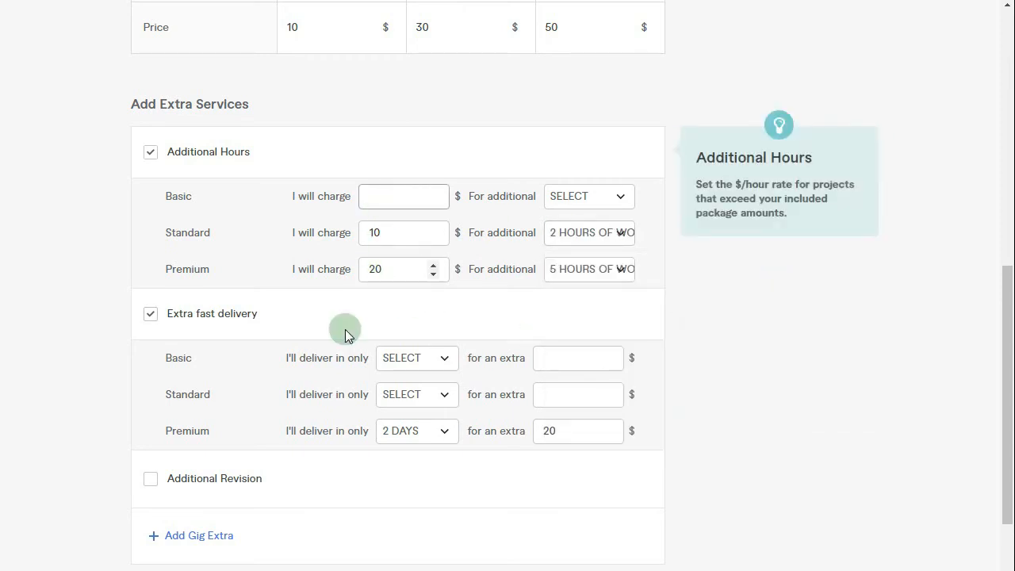
scroll(72, 348, "down", 2)
left_click(624, 462)
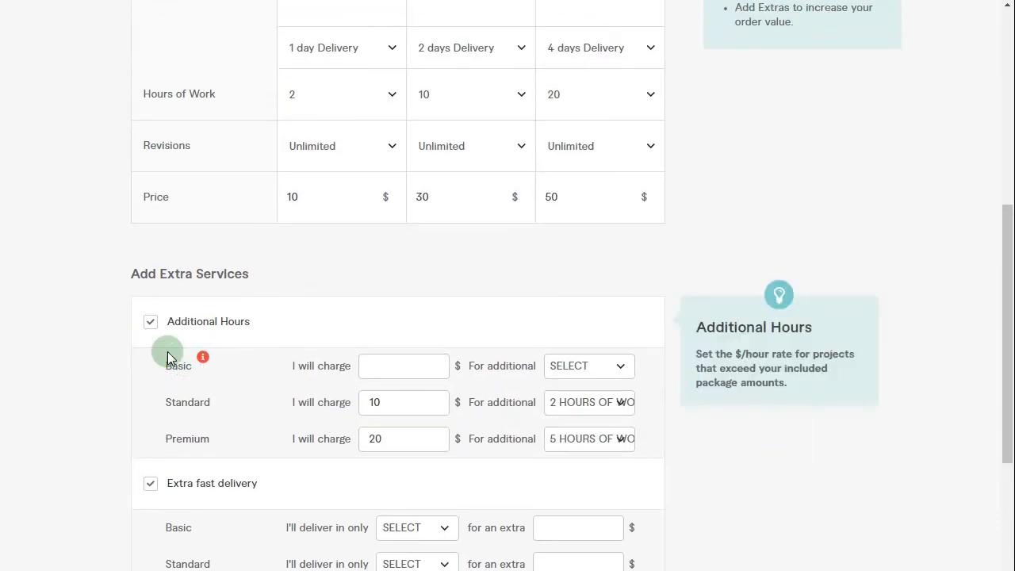
Charge $5 for 2 additional hours of work on the Basic package
left_click(398, 371)
type("5")
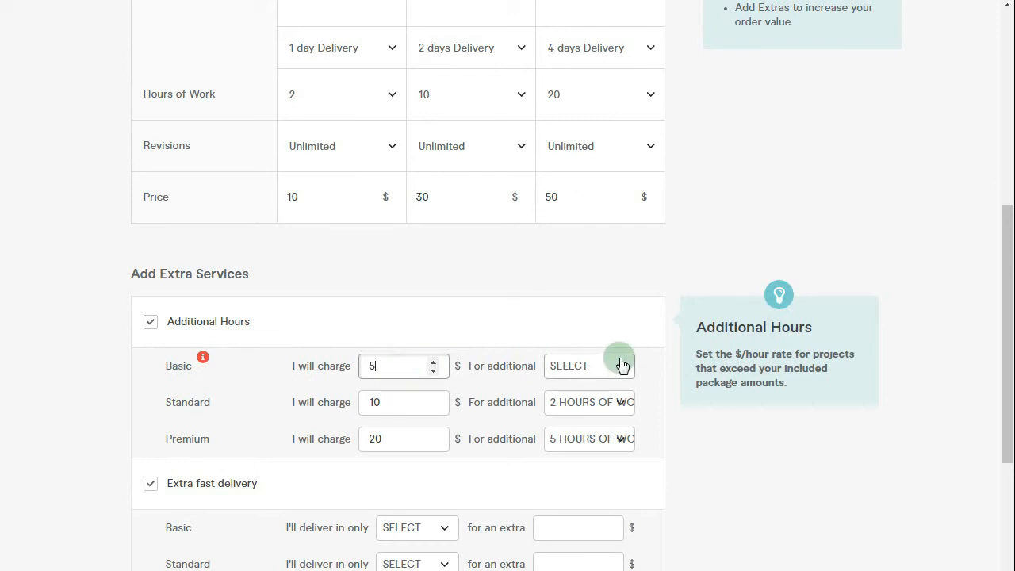
left_click(619, 366)
left_click(611, 487)
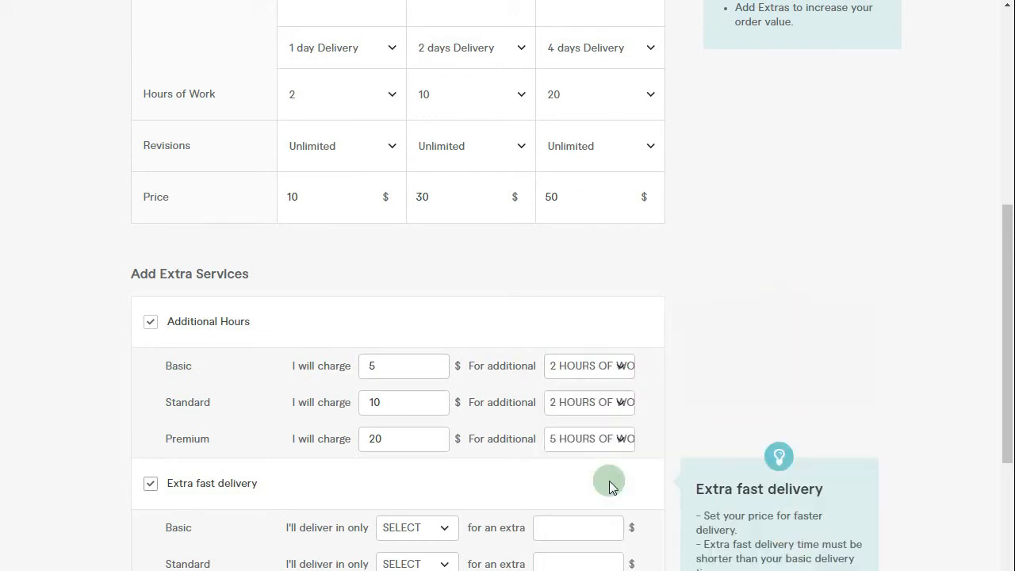
Set the Basic package's additional time to 1 hour of work, remove the Extra fast delivery service and save the pricing page
left_click(609, 380)
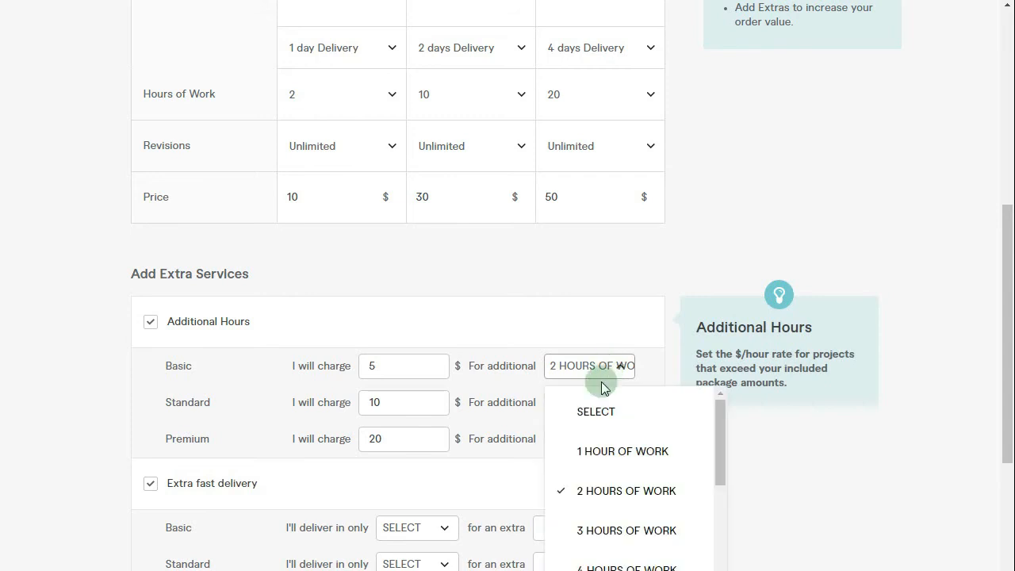
left_click(602, 449)
scroll(14, 412, "down", 1)
scroll(15, 413, "down", 5)
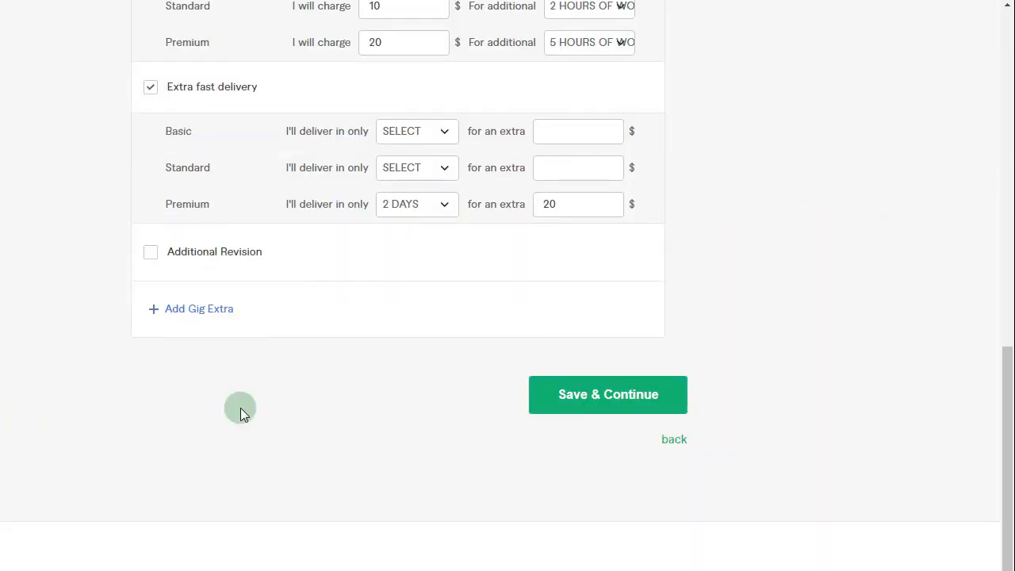
left_click(150, 89)
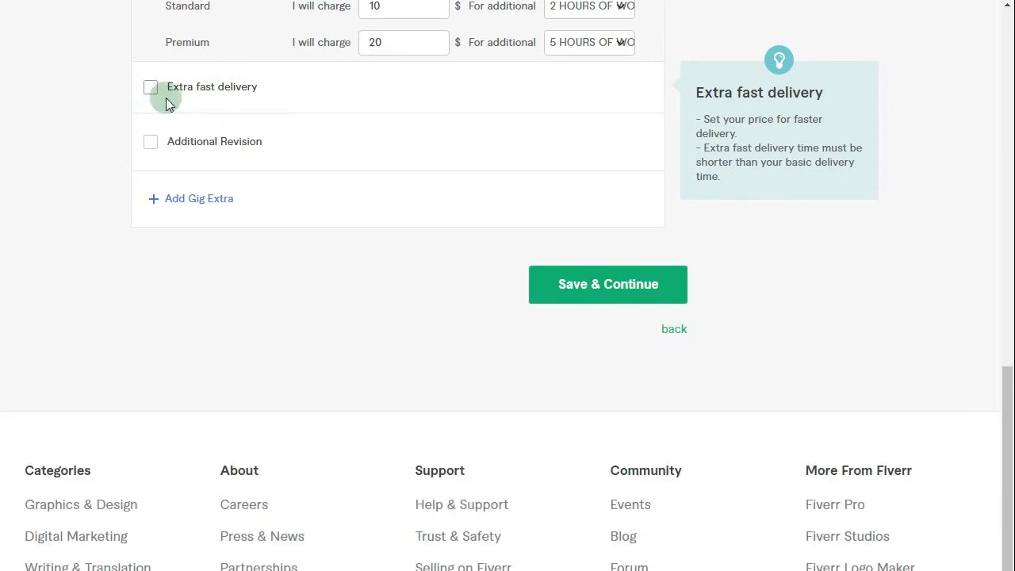
left_click(571, 274)
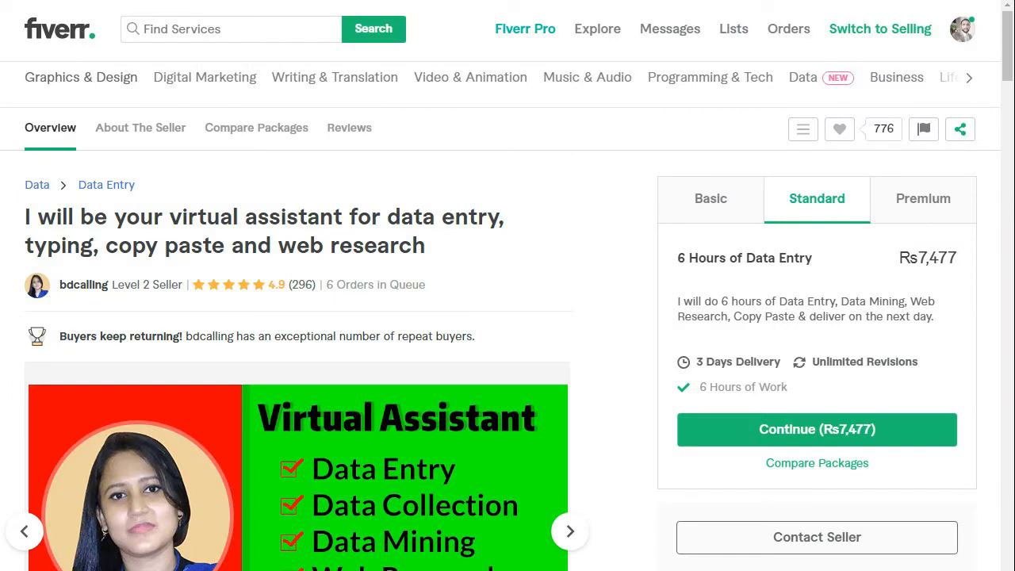
Examine the lists of offered services in the descriptions of three competitor data entry gigs
scroll(310, 224, "down", 10)
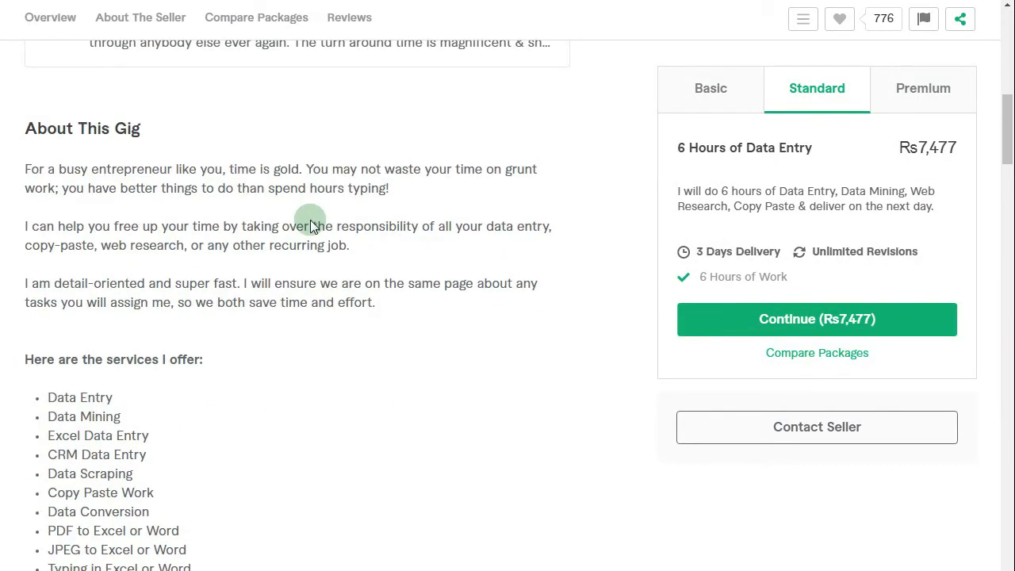
scroll(310, 225, "down", 3)
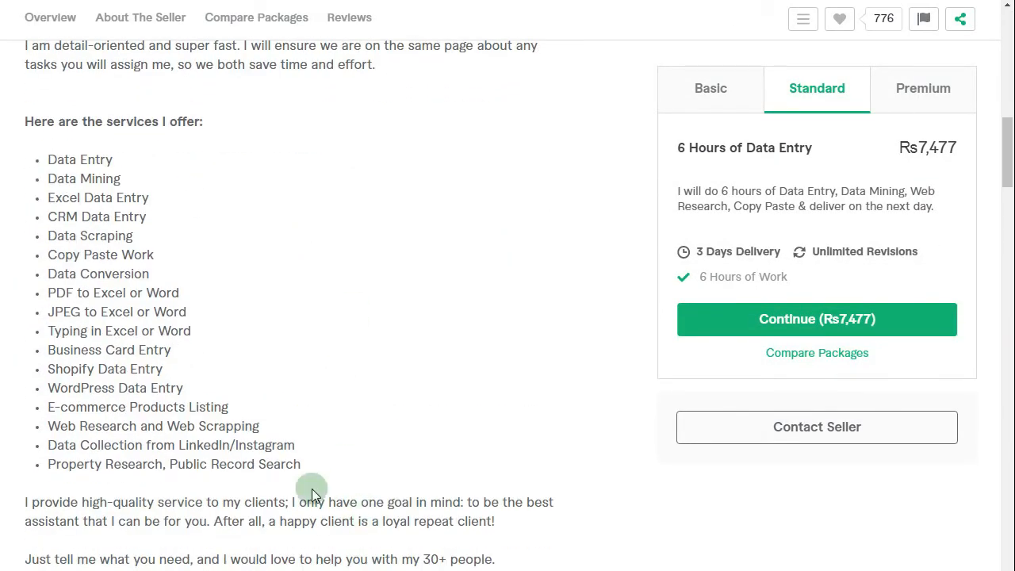
left_click_drag(301, 465, 49, 159)
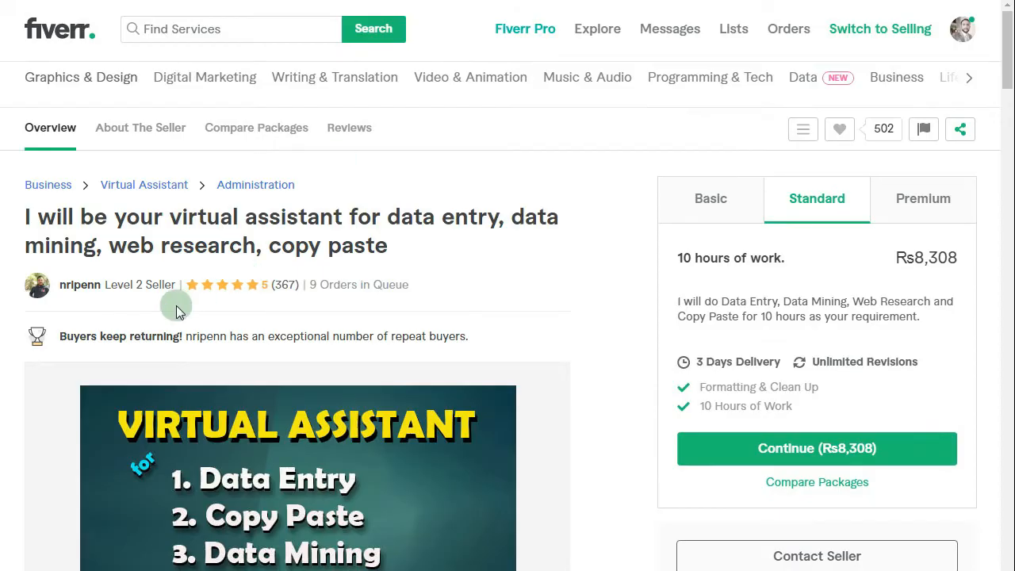
scroll(177, 301, "down", 15)
left_click_drag(178, 384, 35, 79)
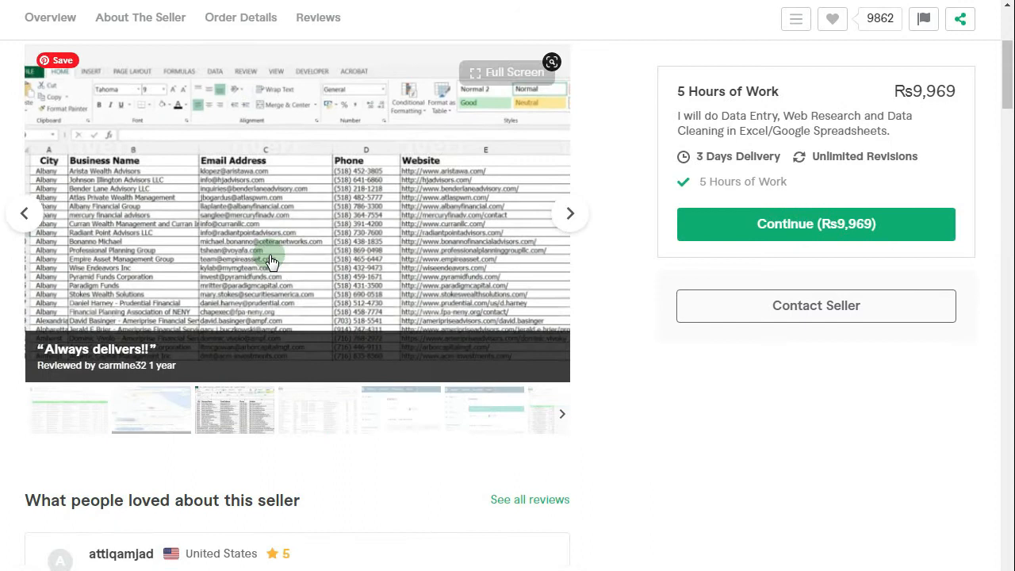
scroll(270, 262, "down", 15)
left_click_drag(216, 449, 41, 120)
left_click(106, 182)
scroll(105, 183, "up", 4)
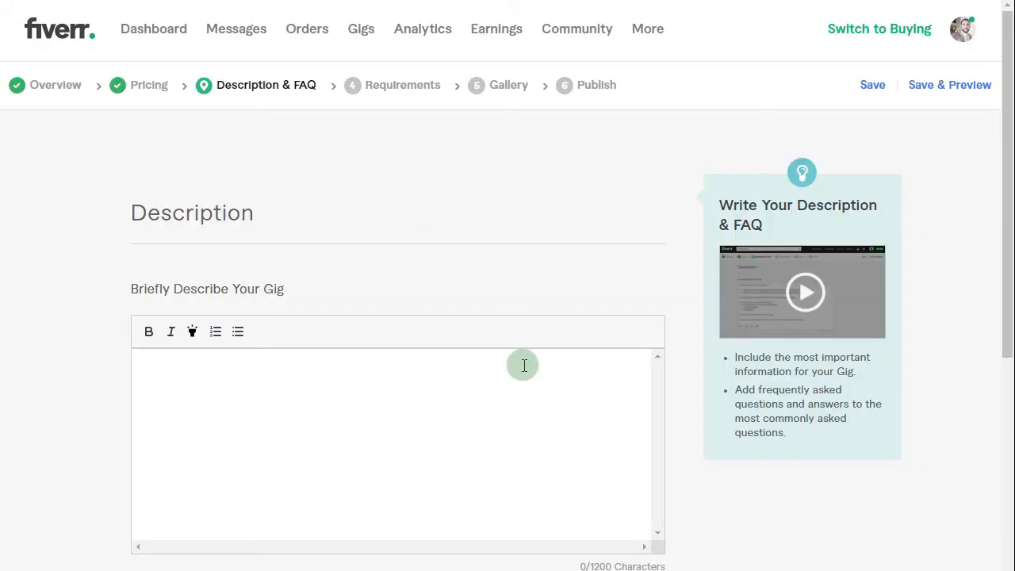
Copy the "6 Hours of Data Entry" competitor's About This Gig text through "loyal repeat client!" and paste it as the gig description
left_click(275, 365)
scroll(304, 285, "down", 2)
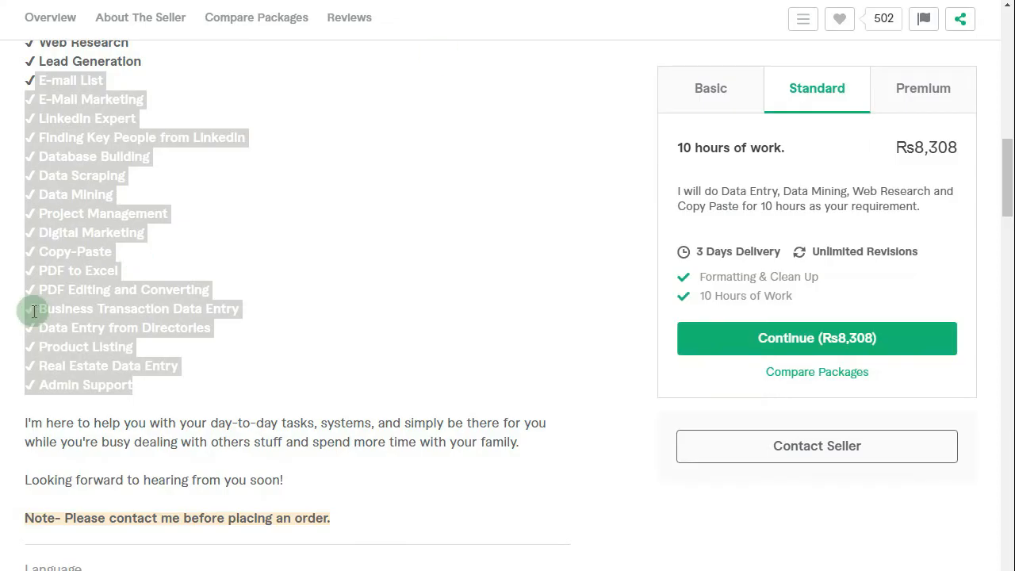
left_click_drag(32, 310, 172, 186)
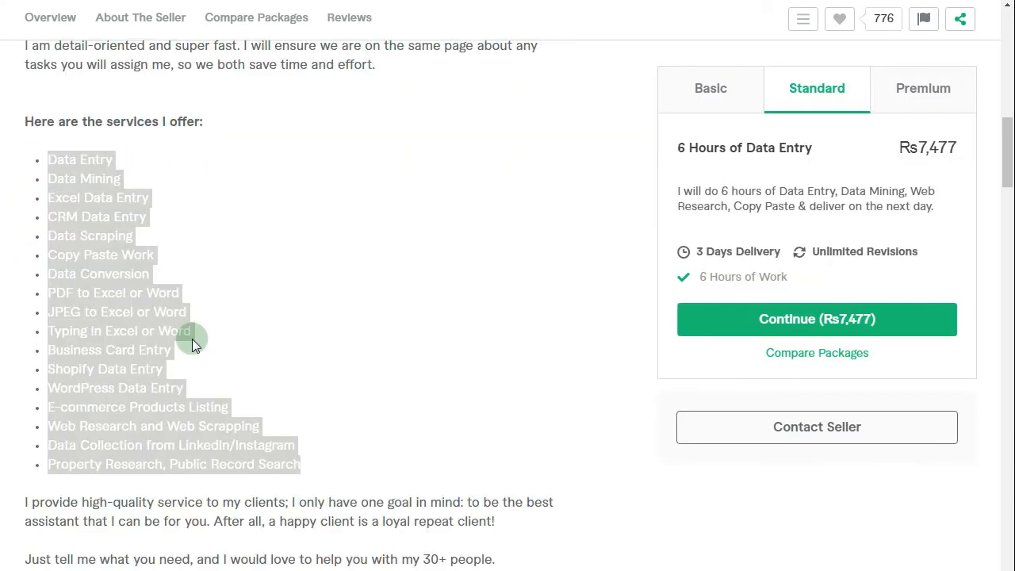
scroll(192, 338, "up", 1)
left_click(131, 283)
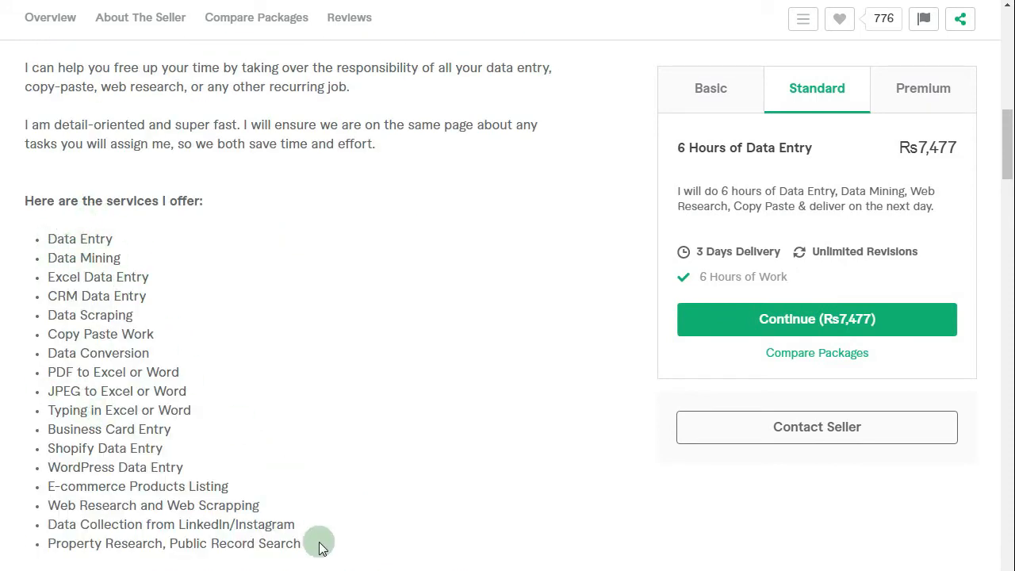
scroll(275, 381, "up", 4)
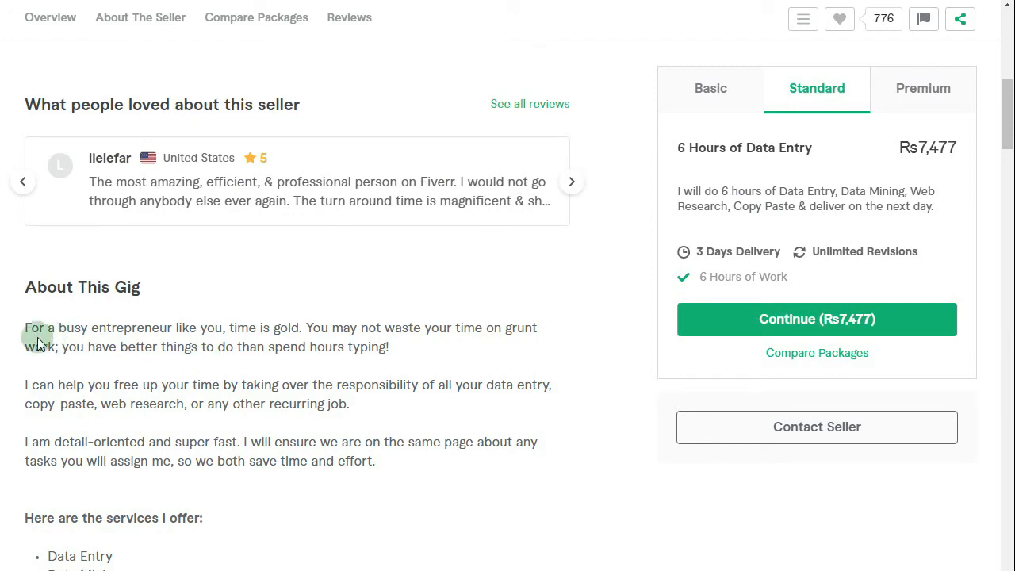
left_click_drag(27, 328, 119, 567)
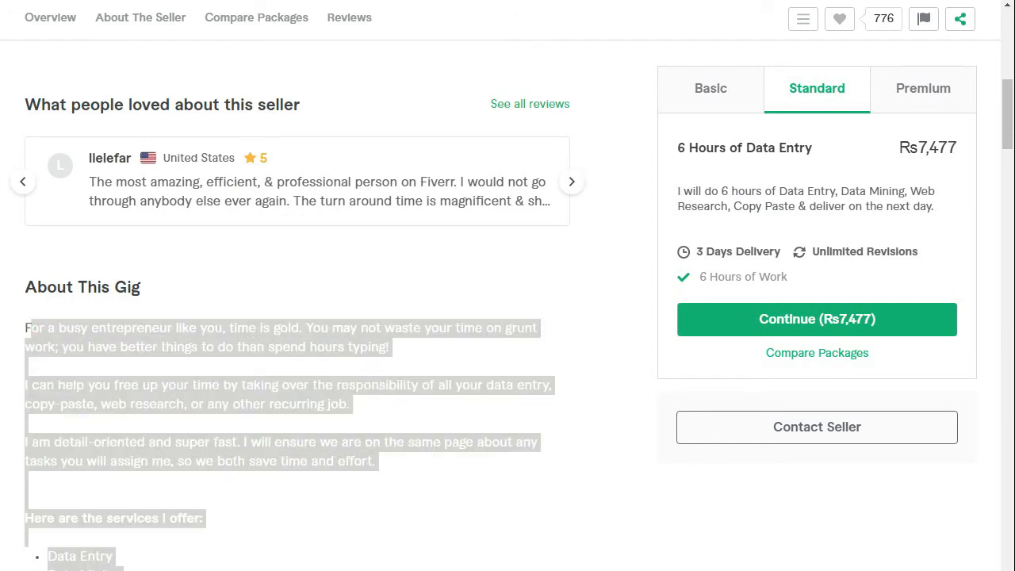
left_click(27, 327)
left_click_drag(27, 328, 506, 366)
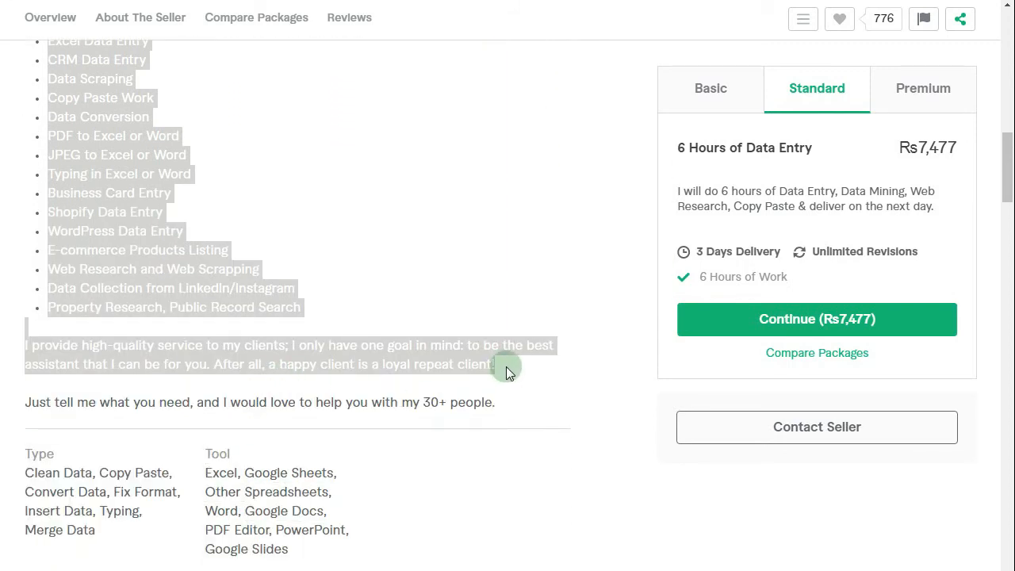
right_click(357, 363)
left_click(387, 370)
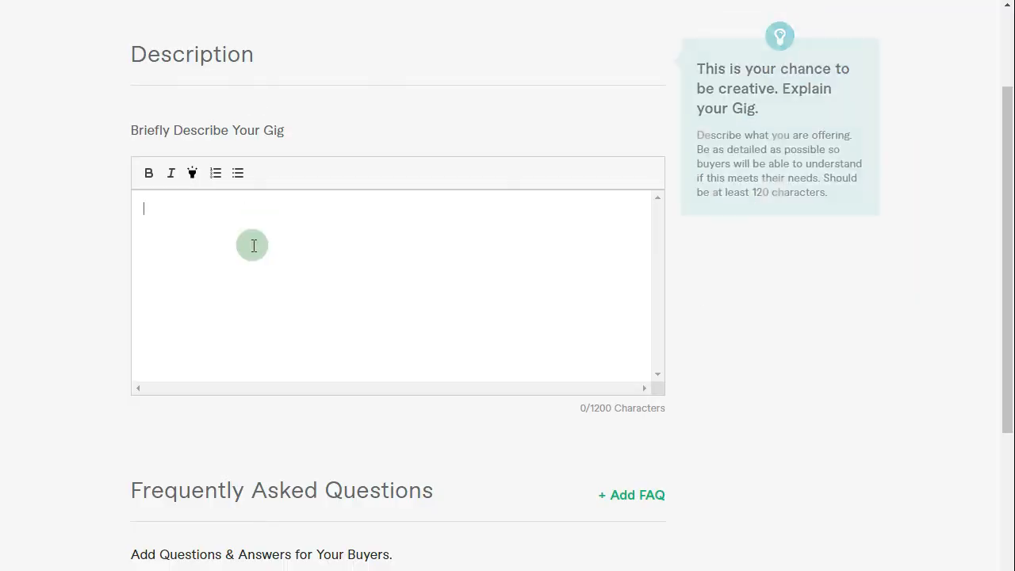
right_click(252, 245)
left_click(287, 340)
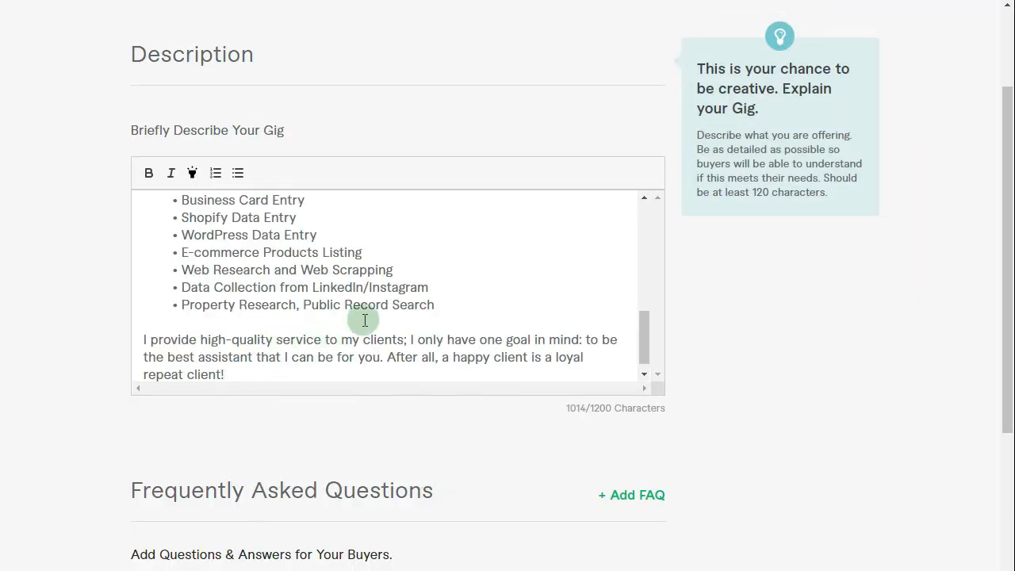
Move the "Shopify Data Entry" bullet directly below "Data Conversion" in the description's list of services
scroll(363, 321, "up", 2)
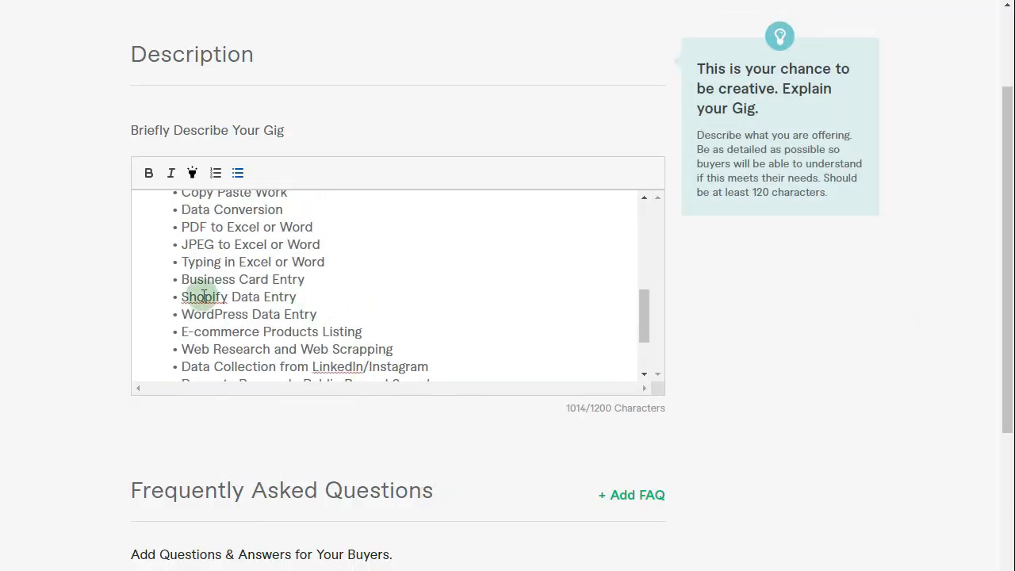
left_click_drag(184, 296, 317, 296)
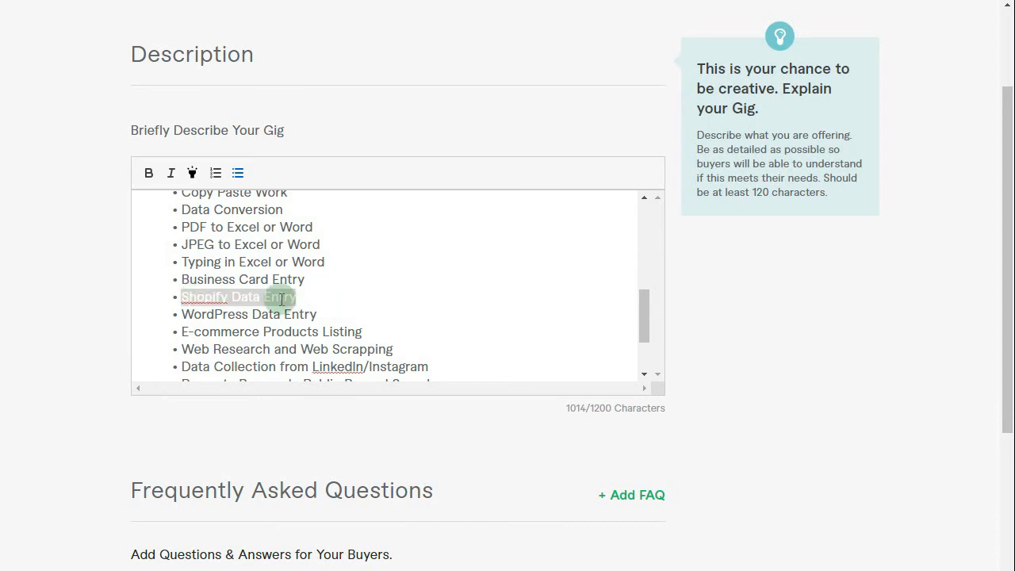
right_click(273, 298)
left_click(300, 314)
left_click(314, 283)
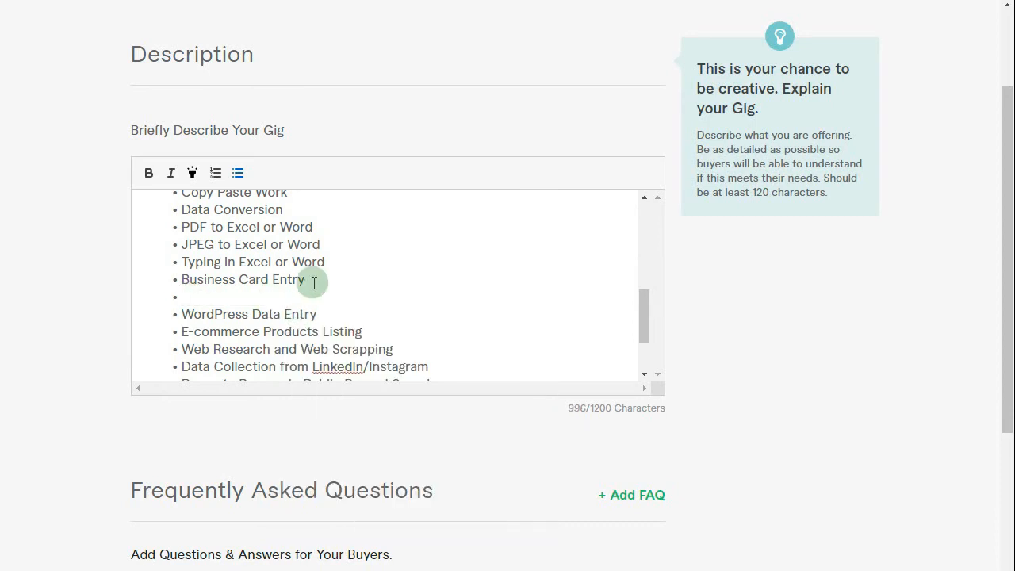
key("BackSpace")
key("BackSpace")
left_click(326, 215)
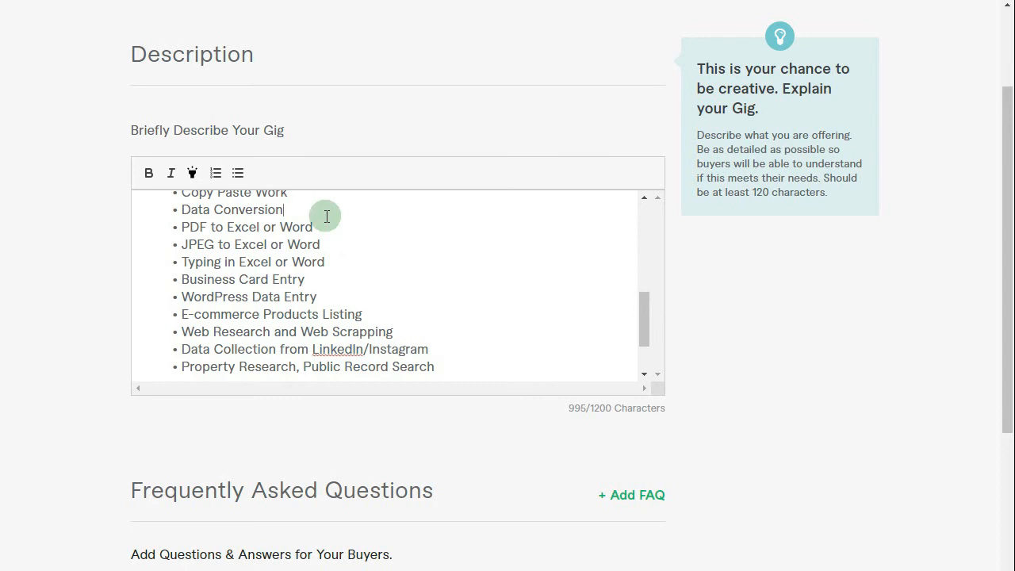
key("Return")
right_click(322, 221)
left_click(362, 313)
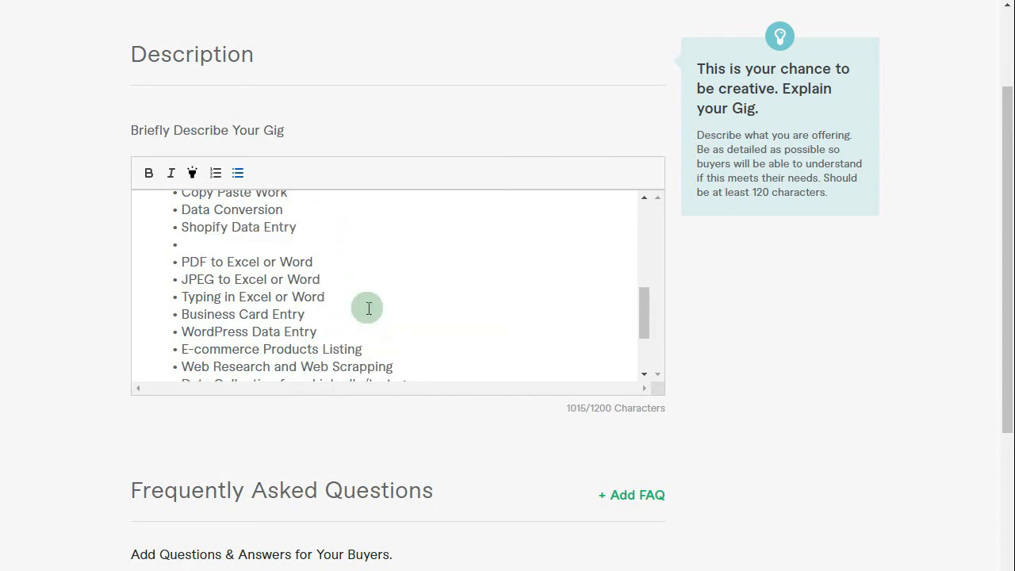
key("BackSpace")
Look over the edited description and open a new entry in the Frequently Asked Questions
scroll(366, 301, "up", 5)
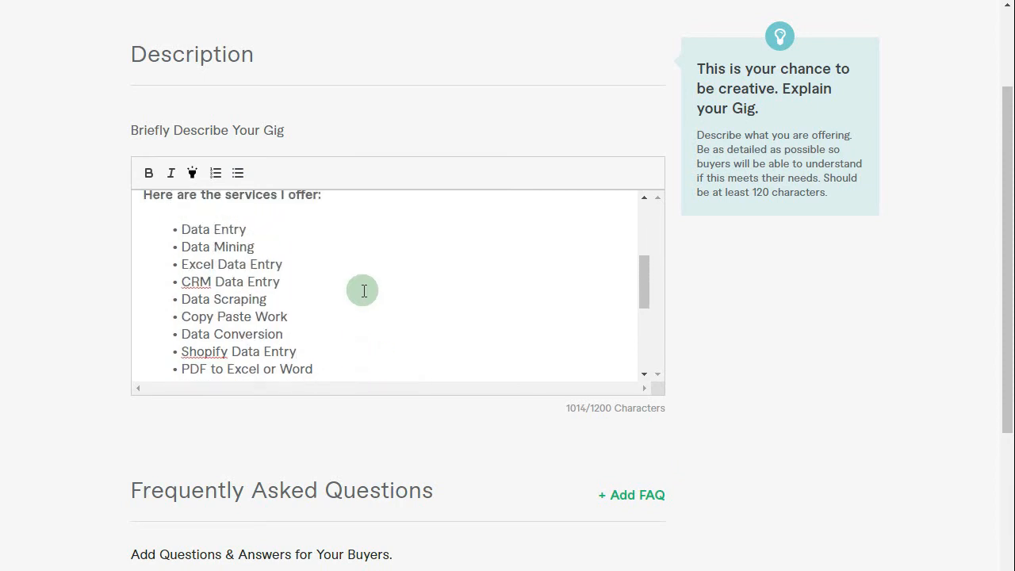
scroll(452, 247, "down", 10)
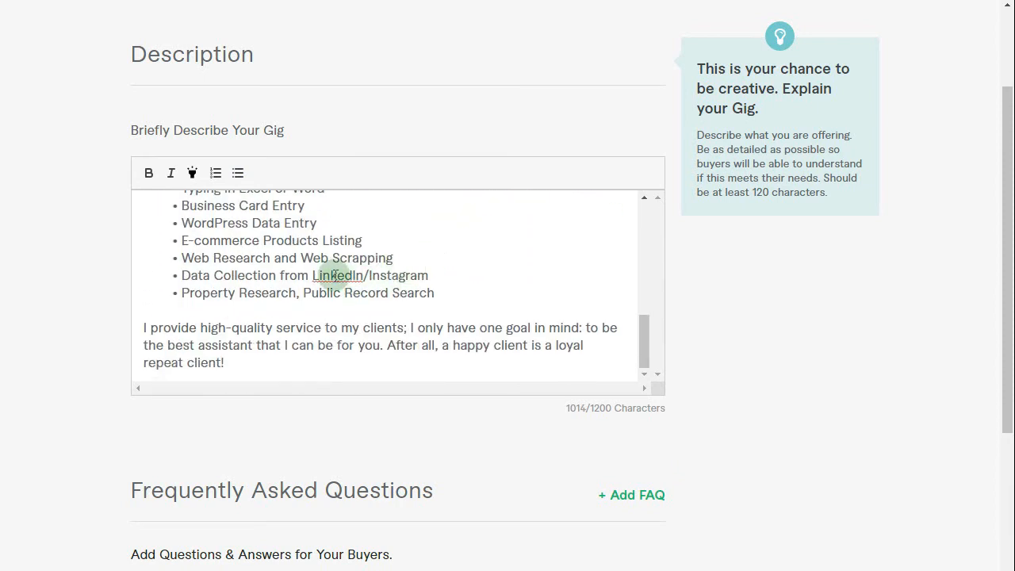
scroll(54, 302, "down", 2)
scroll(55, 302, "down", 3)
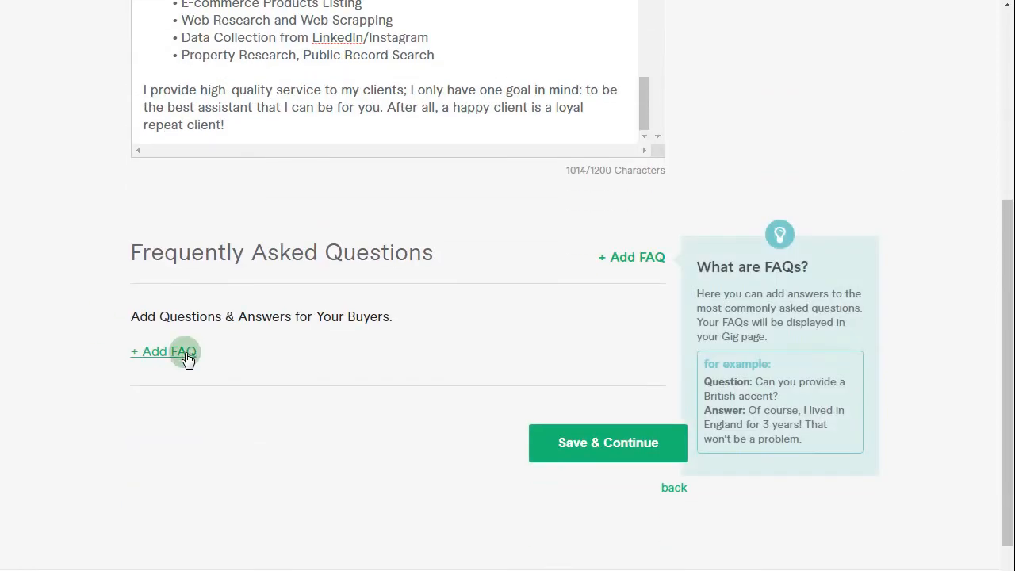
left_click(175, 354)
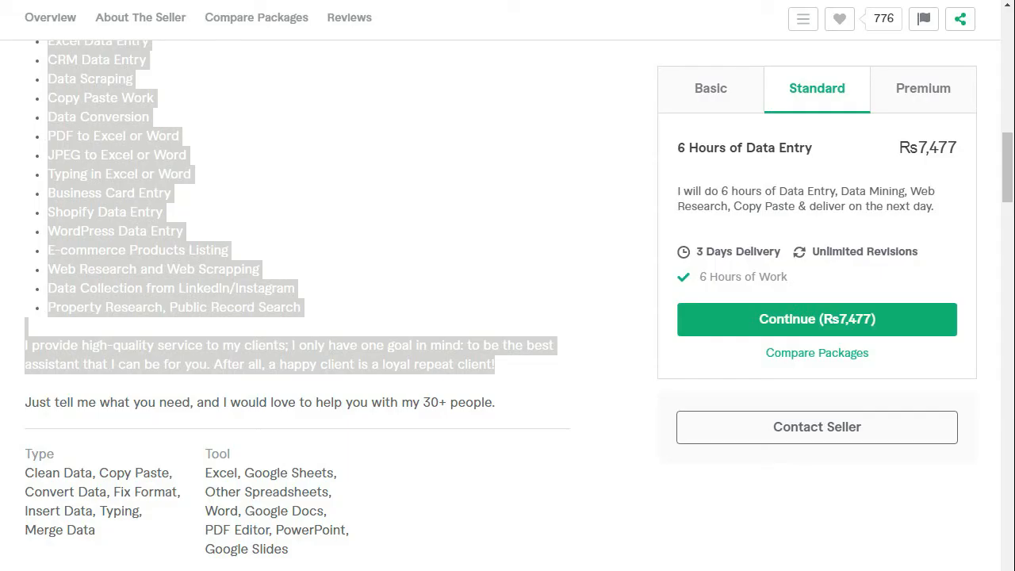
Copy the question "How Does This Gig Pricing Work?" from the competitor gig's FAQ and paste it as the new FAQ question
scroll(59, 422, "down", 12)
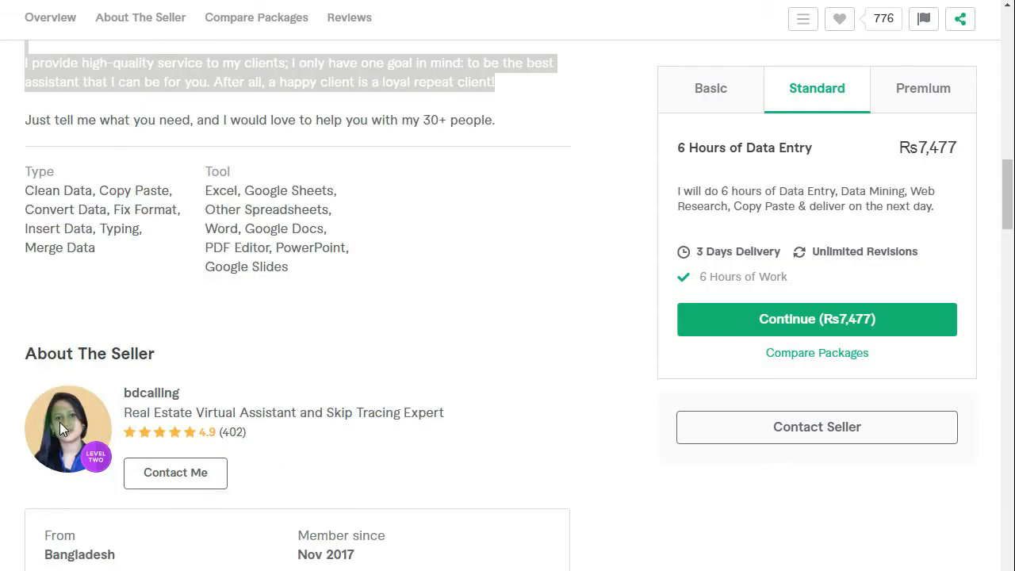
scroll(58, 423, "down", 10)
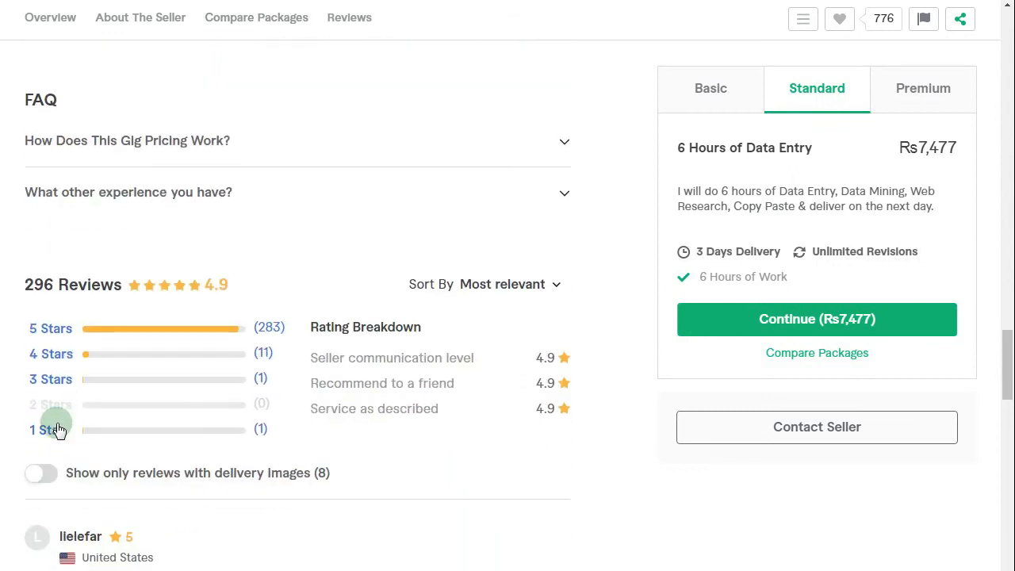
left_click(181, 143)
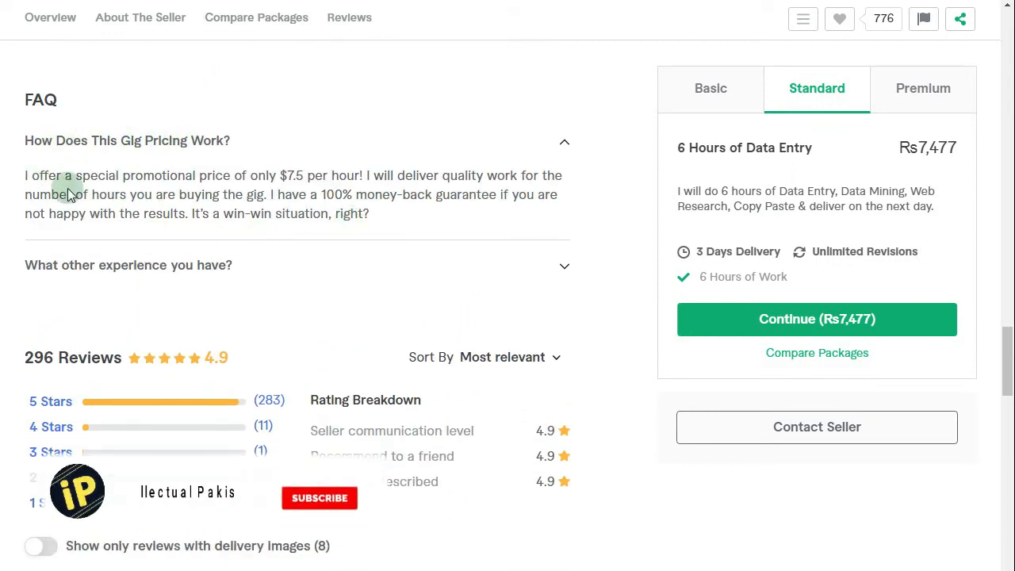
triple_click(77, 143)
right_click(77, 144)
left_click(103, 149)
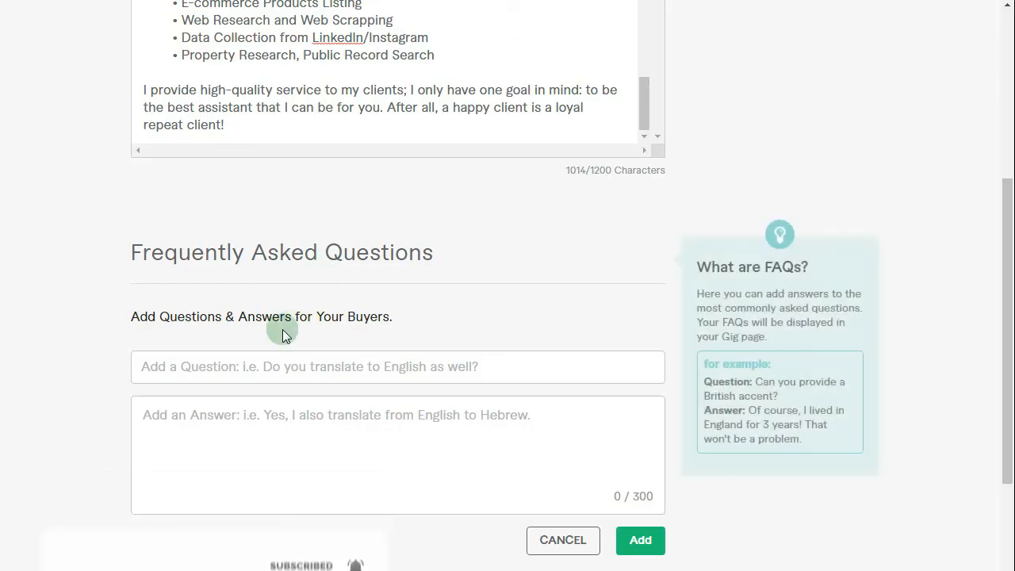
right_click(267, 367)
left_click(307, 462)
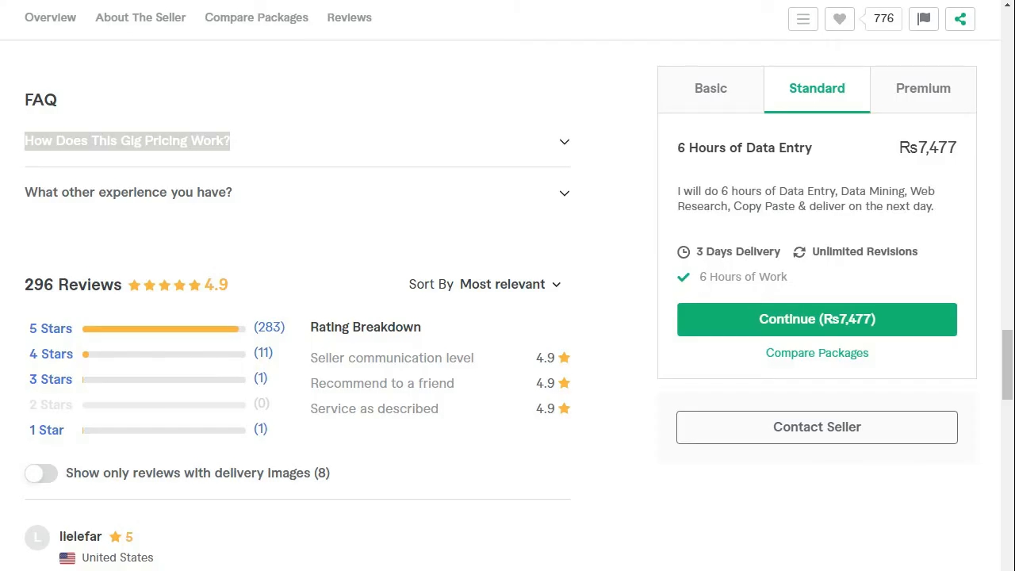
Copy the competitor's answer to the gig pricing question, paste it as the FAQ answer and add the entry
left_click(186, 139)
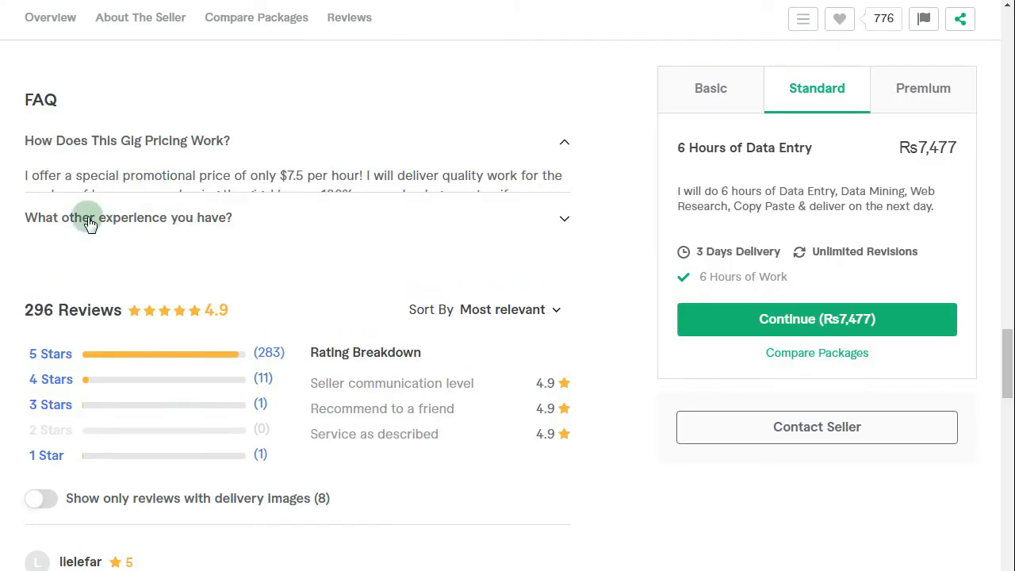
left_click_drag(24, 181, 376, 217)
right_click(317, 212)
left_click(341, 216)
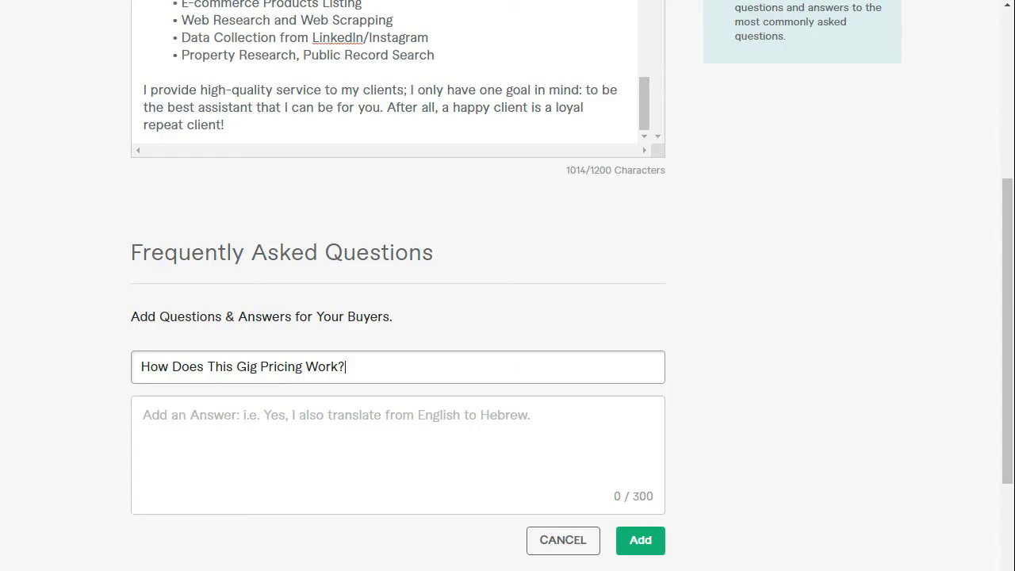
left_click(351, 473)
right_click(351, 476)
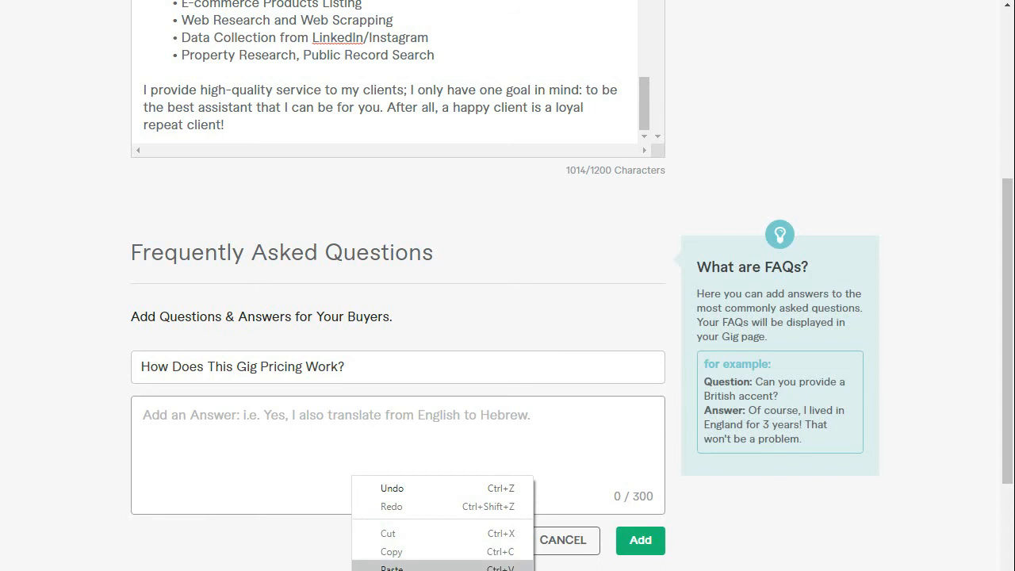
left_click(374, 563)
left_click(641, 540)
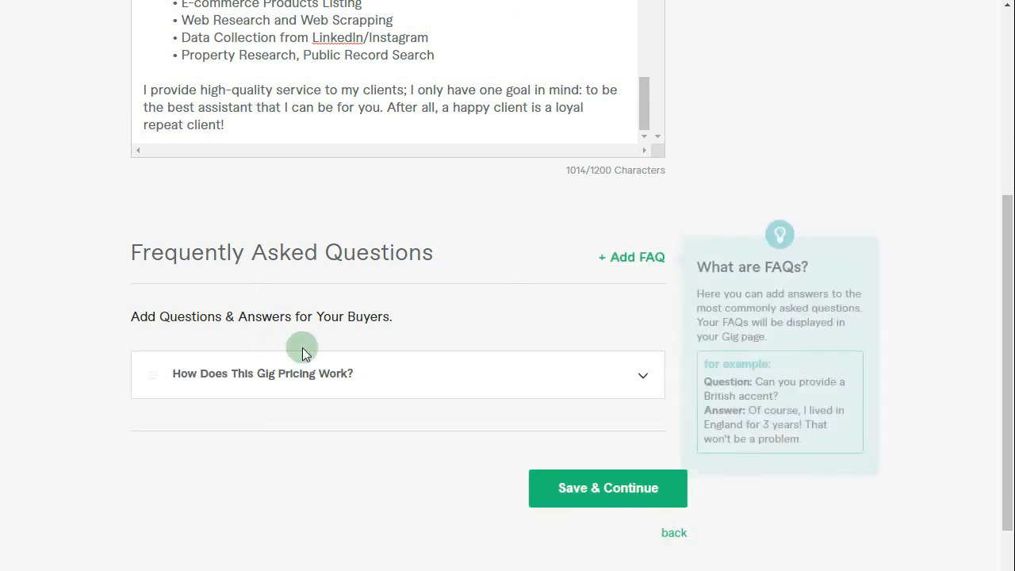
Save the description and FAQ, and add the required free-text buyer question "Please share all the information regarding your order?" to the requirements
left_click(596, 489)
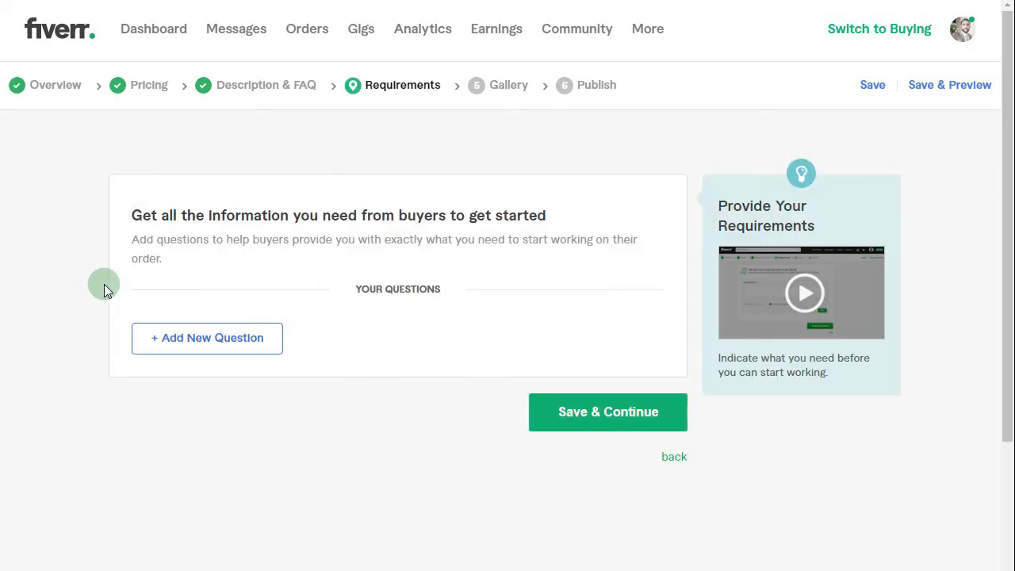
left_click(205, 341)
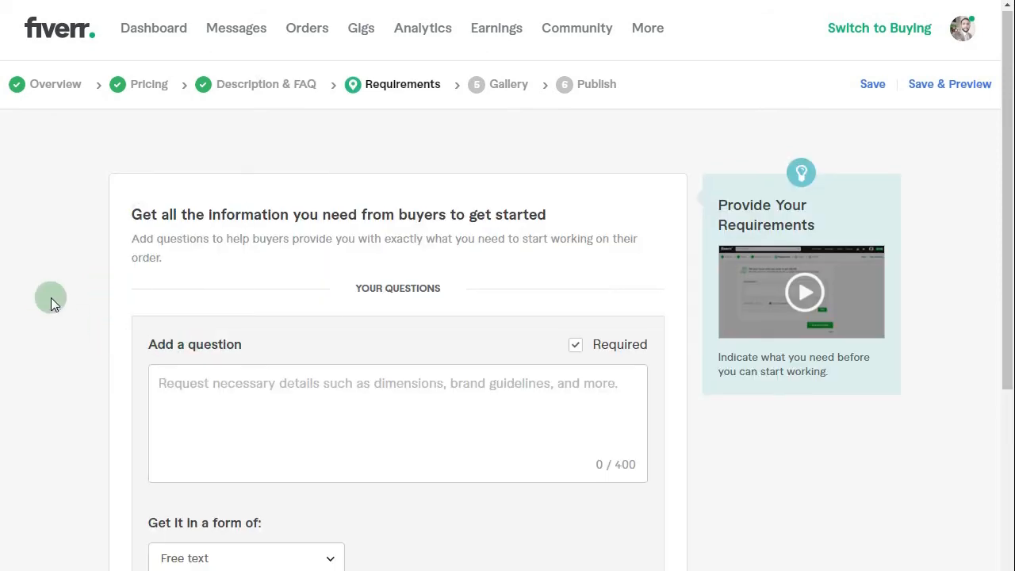
scroll(55, 299, "down", 1)
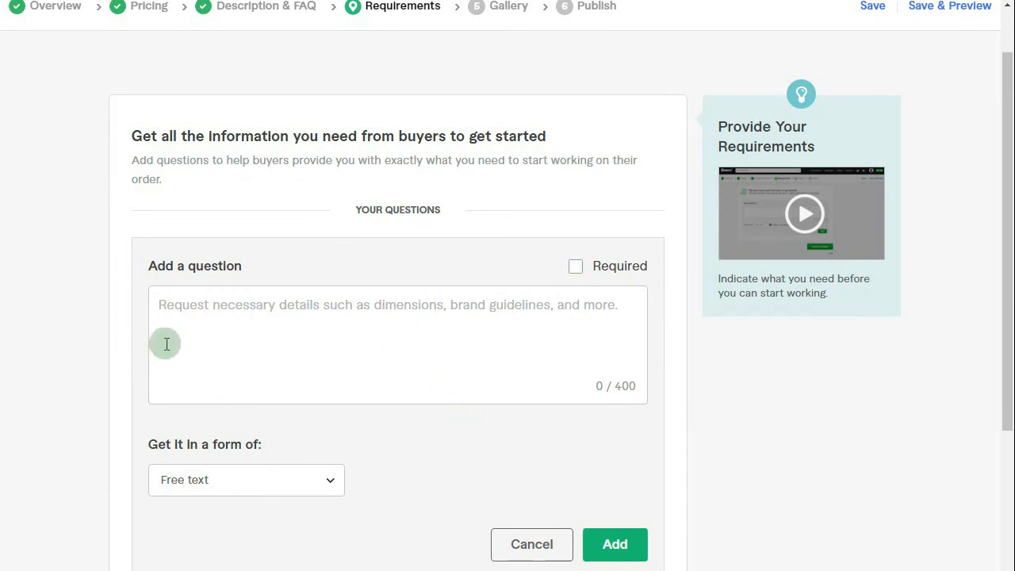
left_click(575, 267)
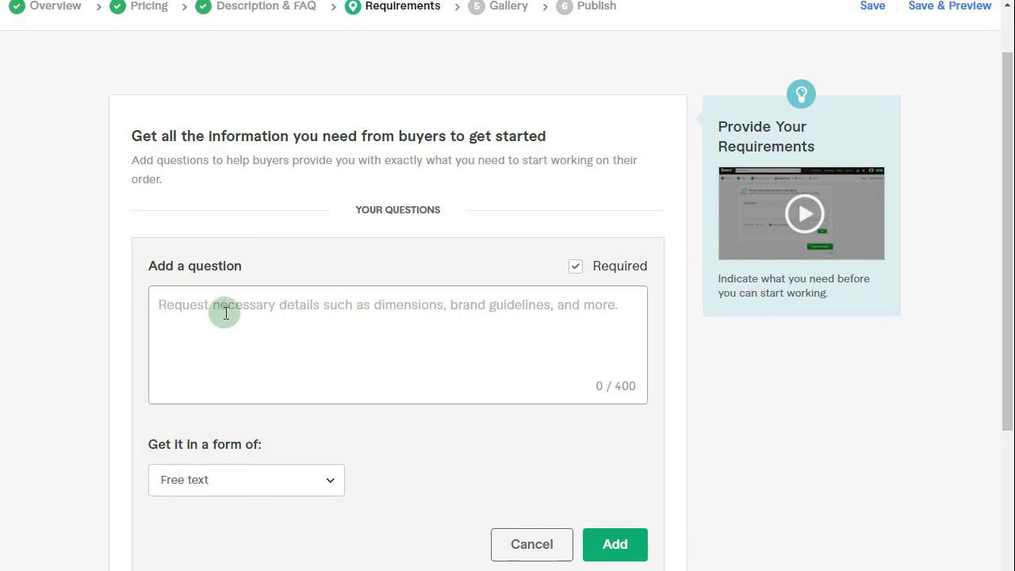
type("Ple")
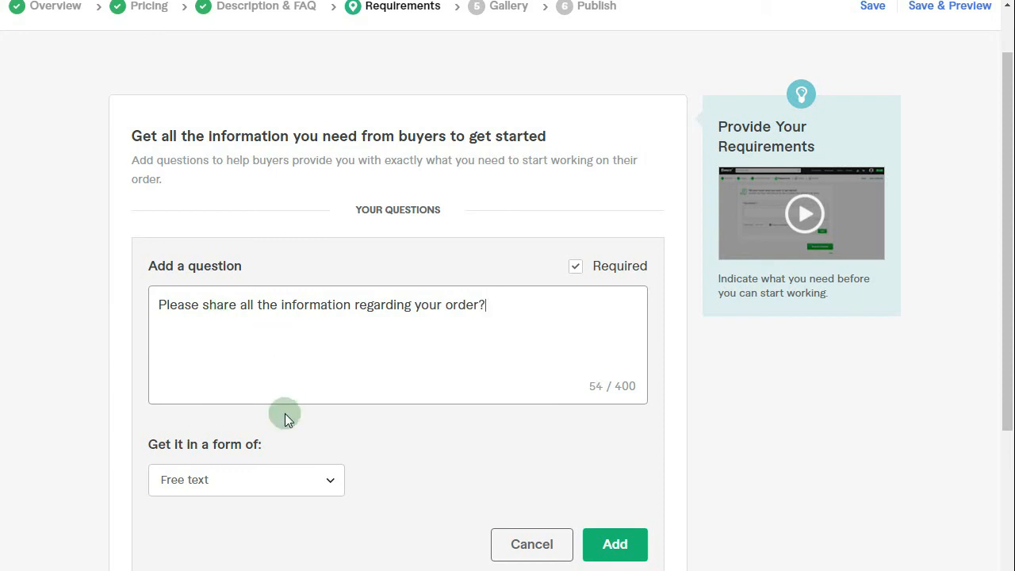
left_click(234, 483)
left_click(244, 534)
left_click(642, 545)
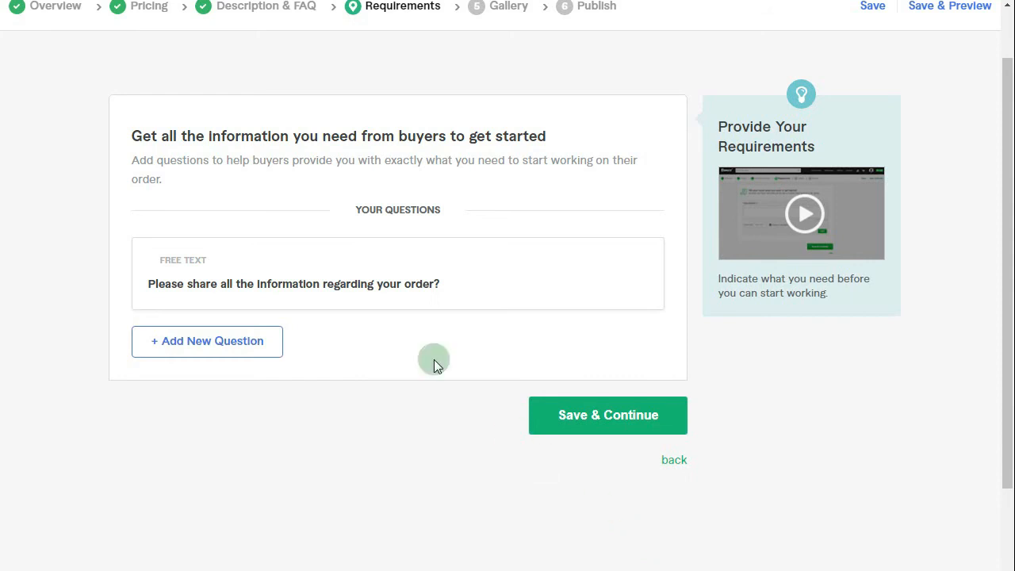
Save the requirements to reach the gig gallery, and open the Pixabay website in a new browser tab
left_click(600, 418)
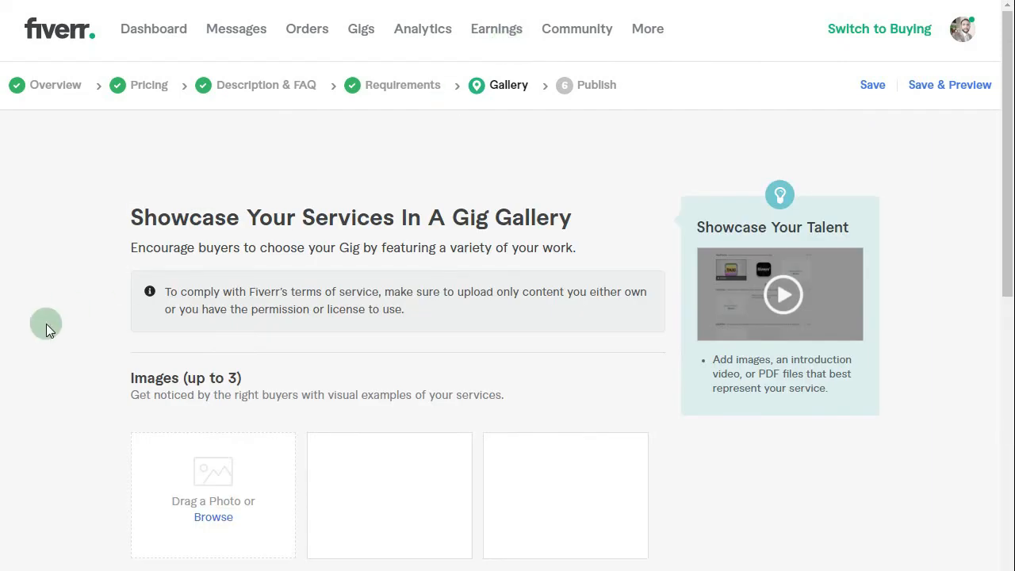
scroll(43, 324, "down", 3)
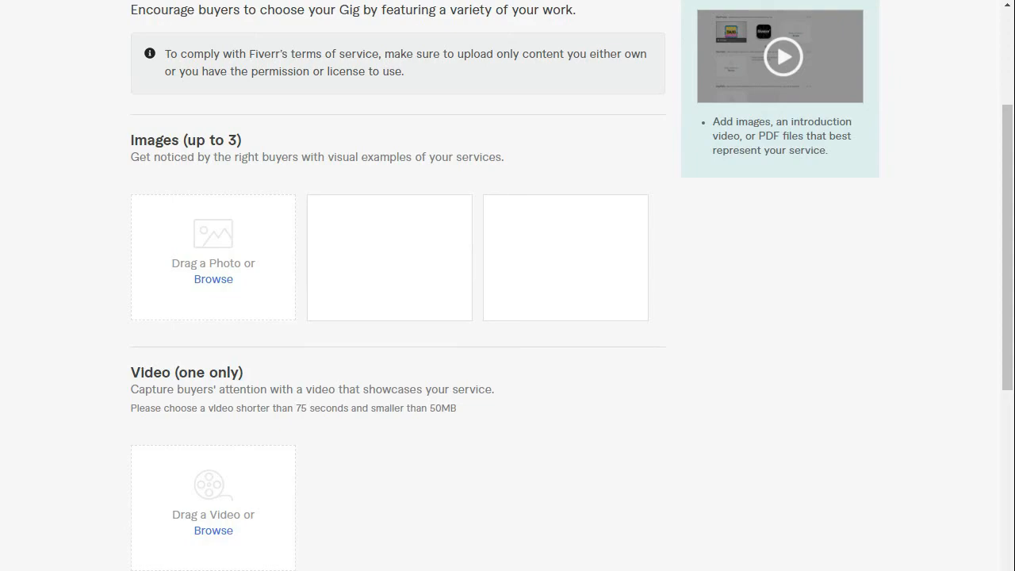
key("ctrl+t")
type("pix")
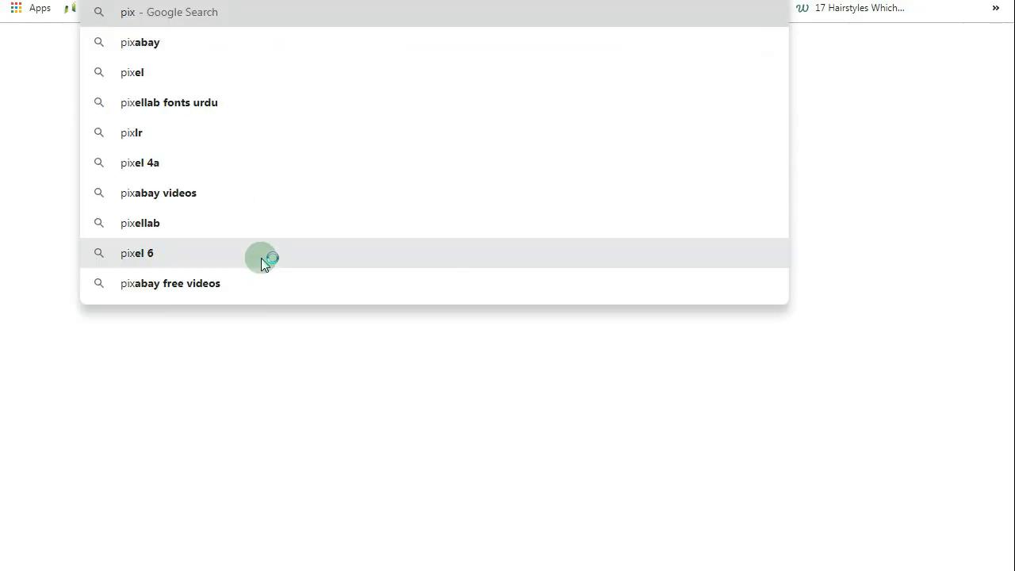
left_click(181, 42)
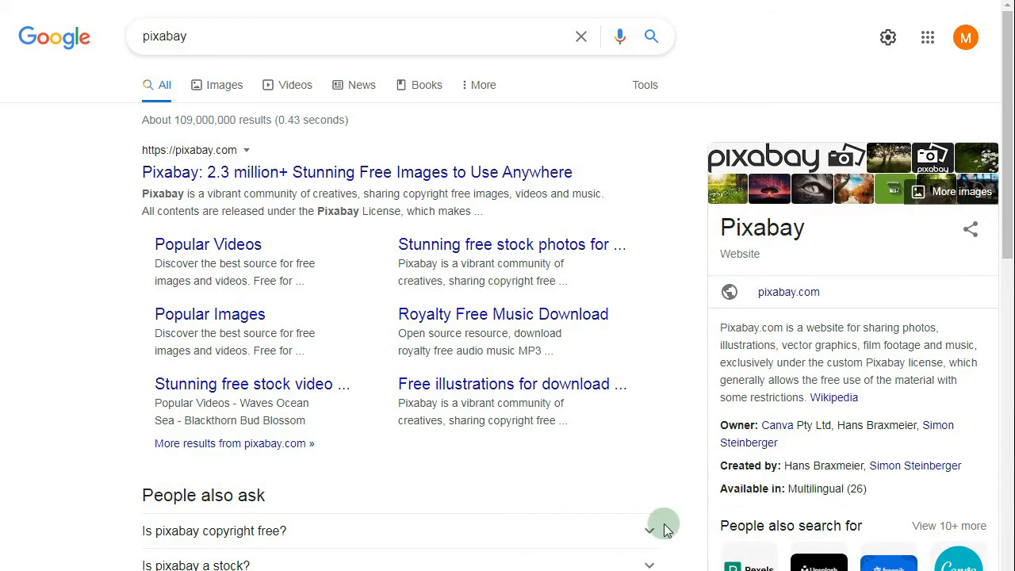
left_click(287, 183)
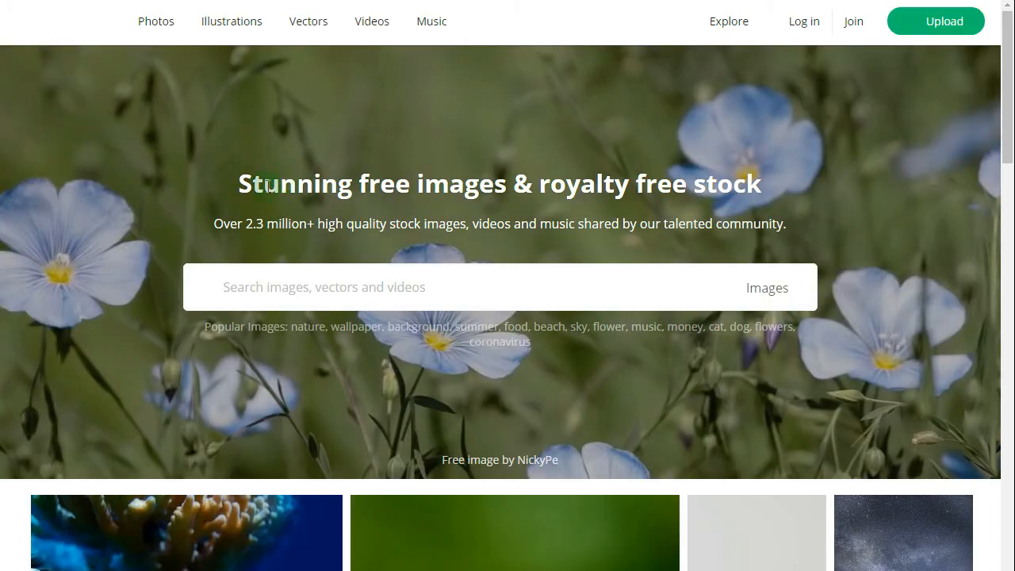
Search Pixabay images for "data entry" and replace that search with "office"
left_click(308, 292)
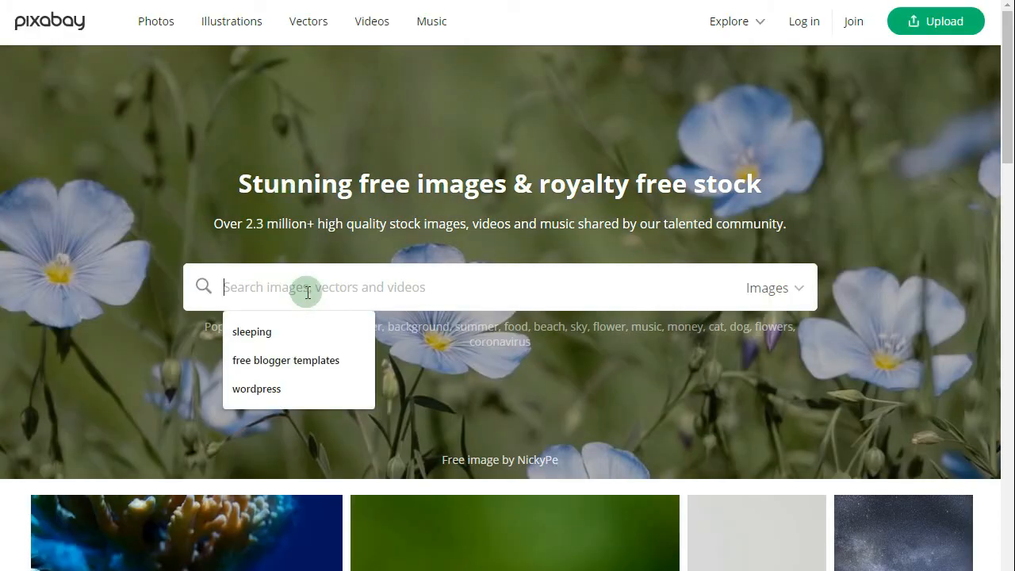
type("data entry")
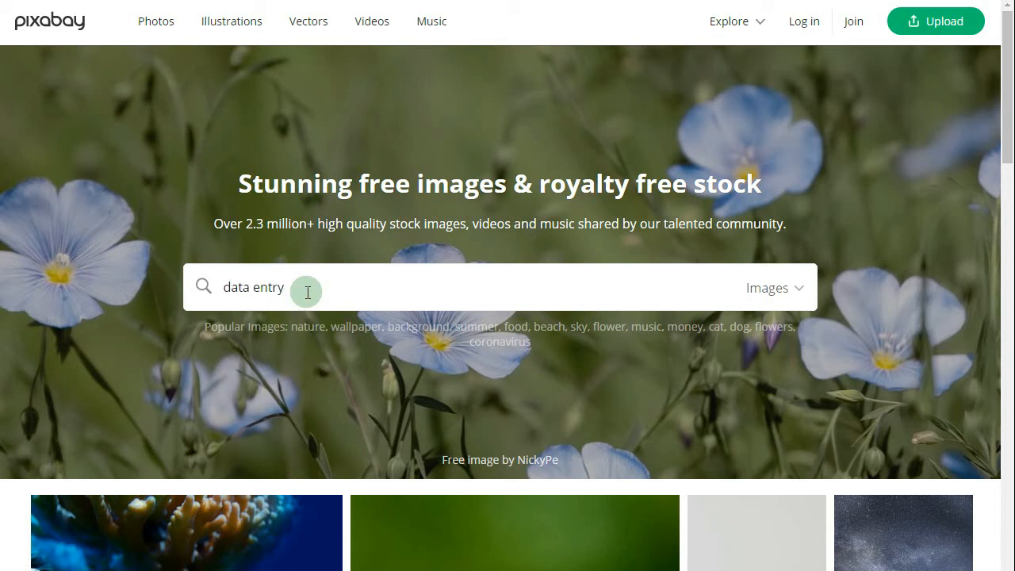
key("Return")
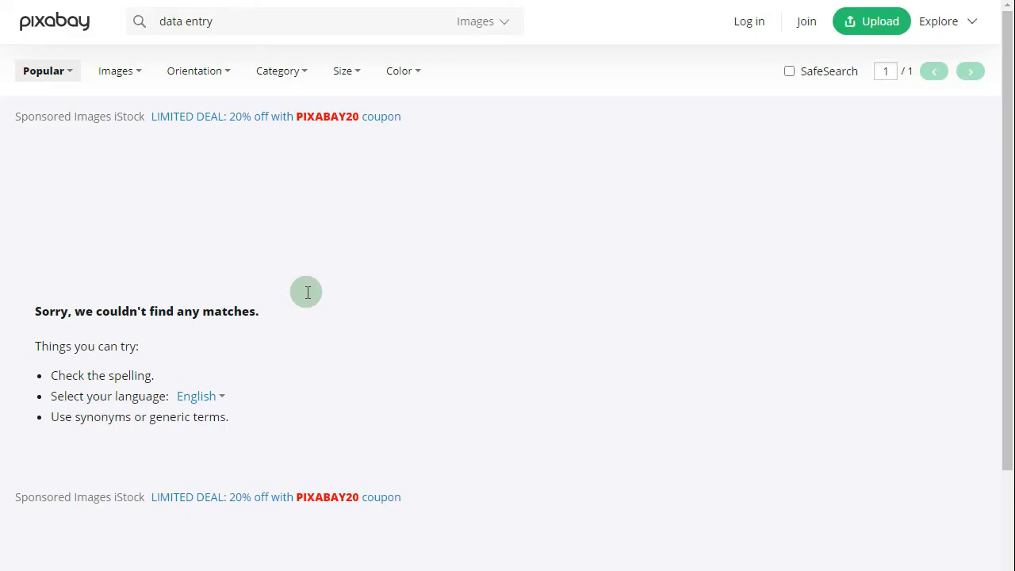
left_click(241, 21)
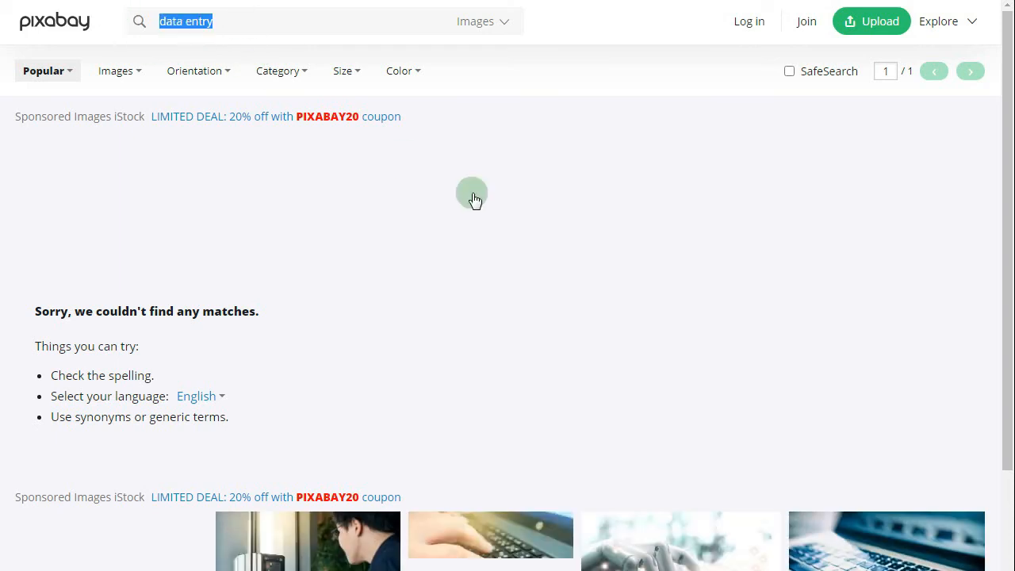
type("office")
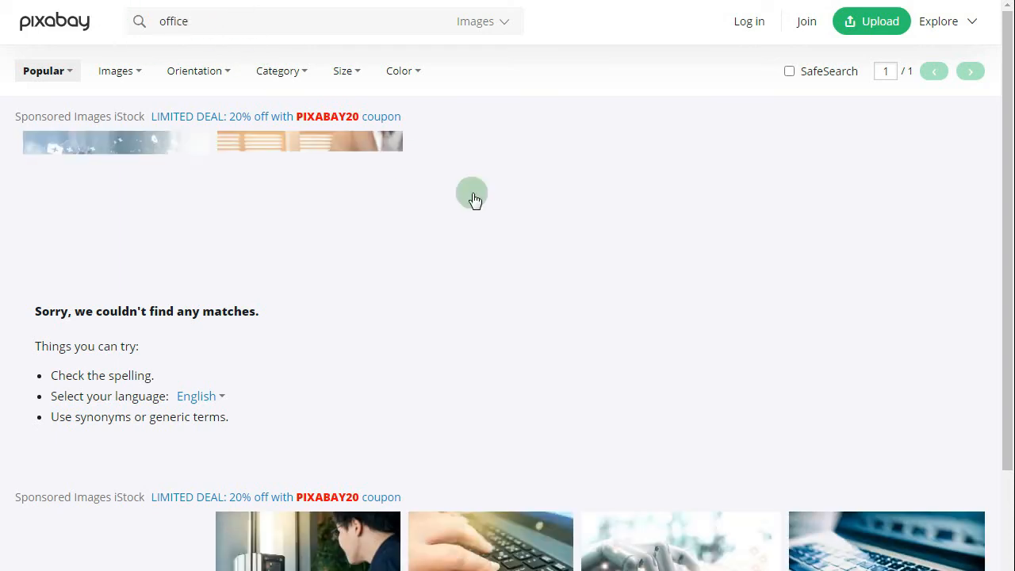
key("Return")
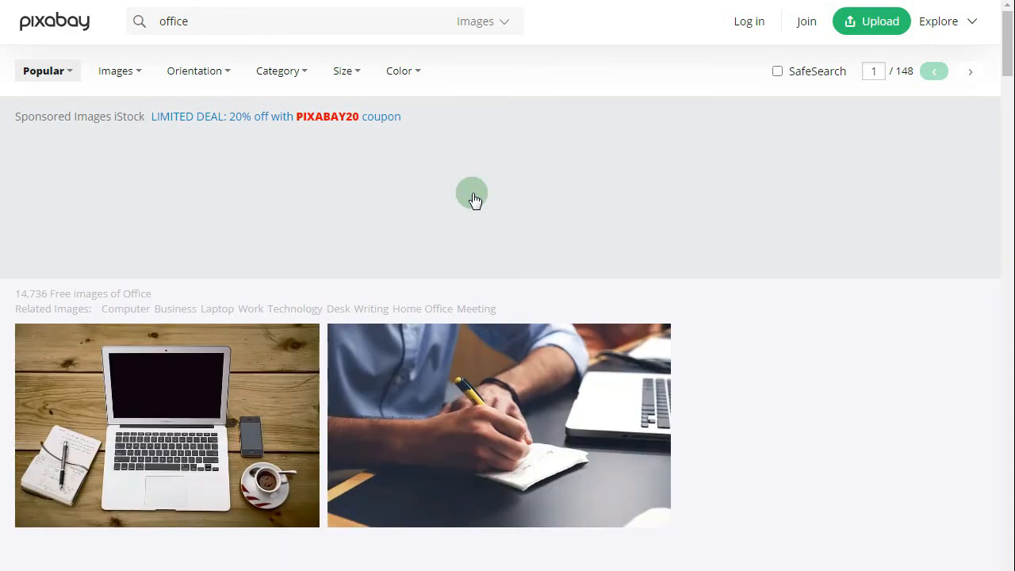
Browse the office images and open the photo of two people working on papers between laptops
scroll(6, 330, "down", 3)
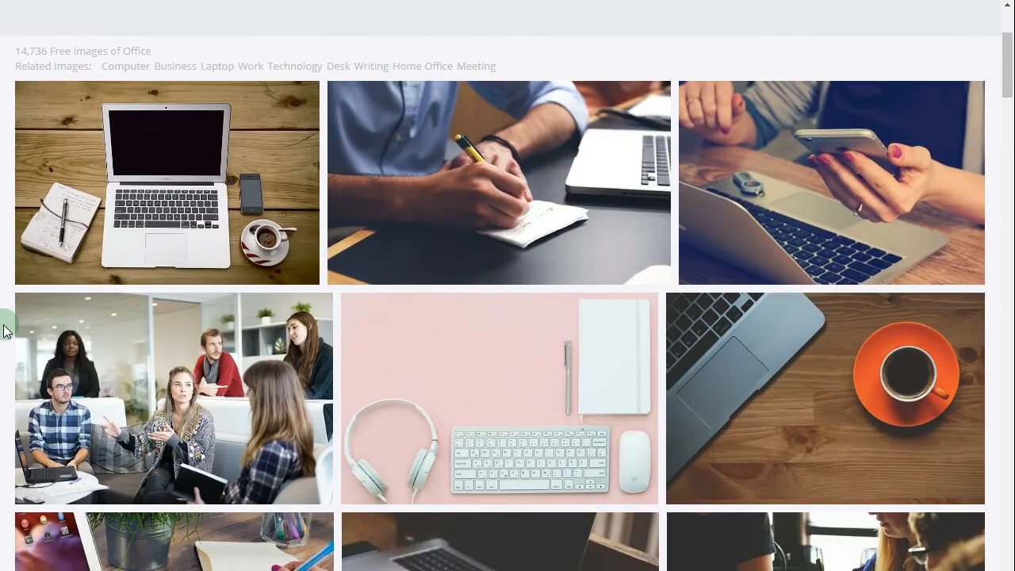
scroll(6, 330, "down", 7)
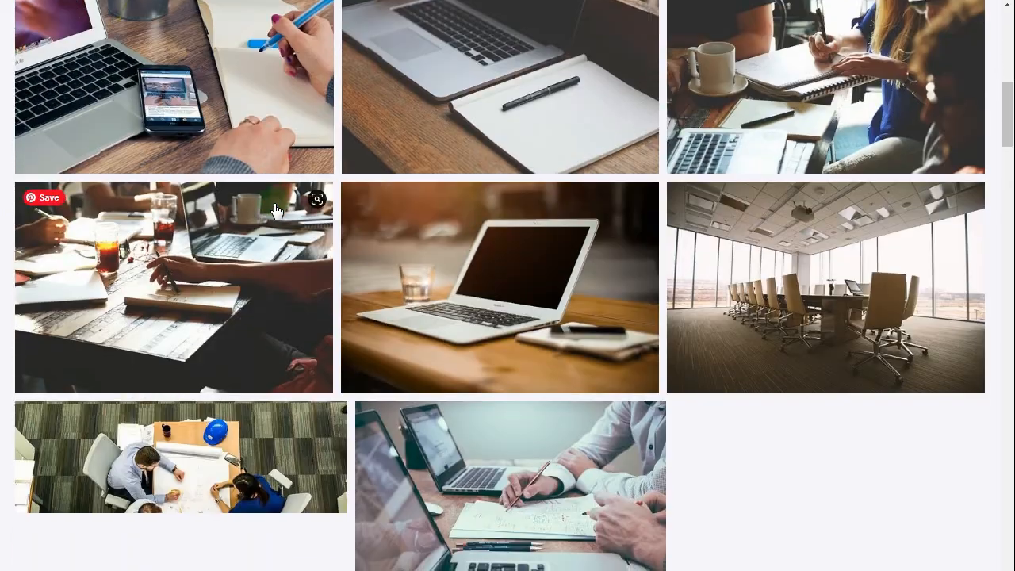
scroll(276, 210, "down", 2)
scroll(276, 210, "up", 1)
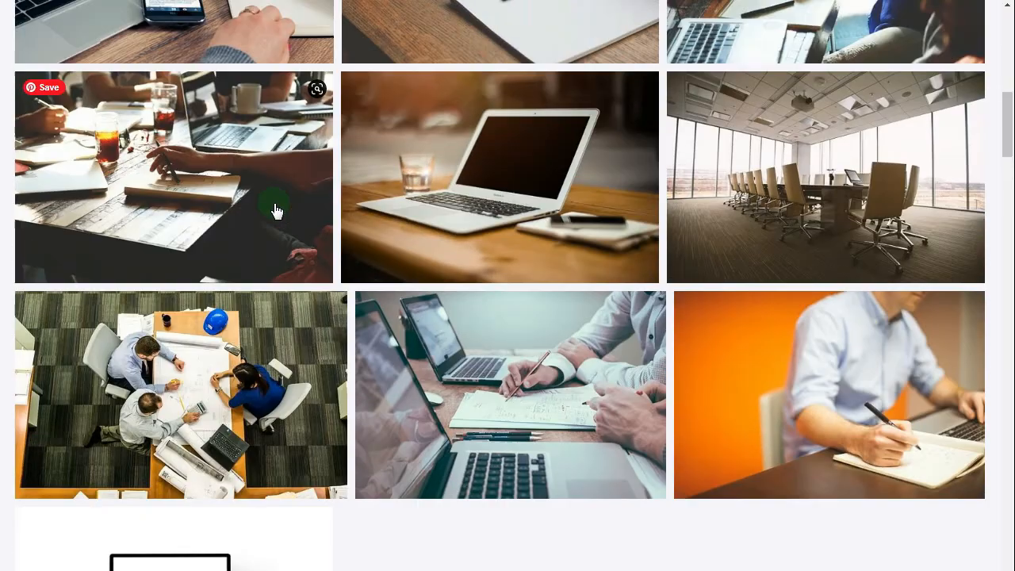
scroll(276, 211, "up", 3)
scroll(276, 211, "down", 5)
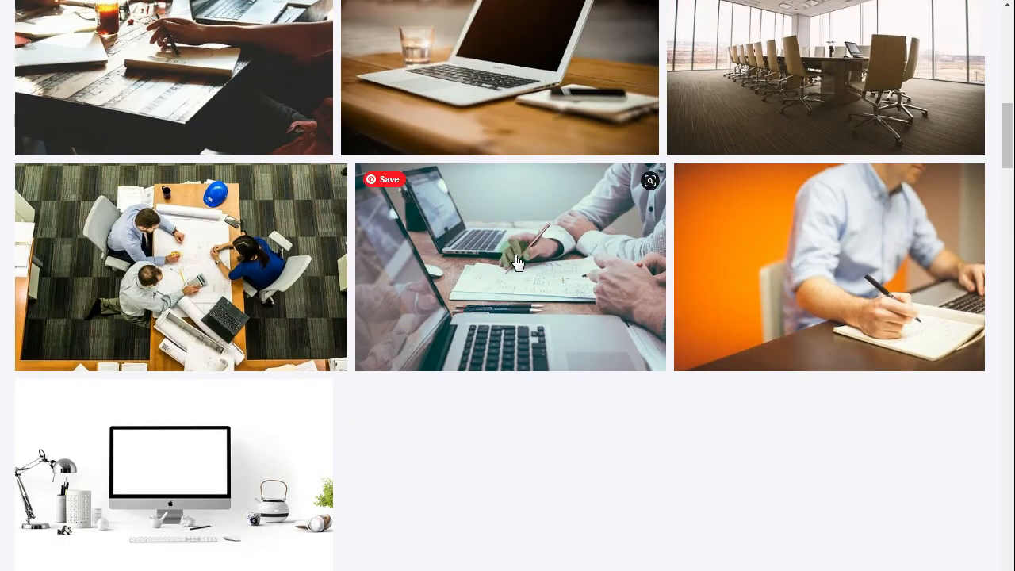
left_click(516, 262)
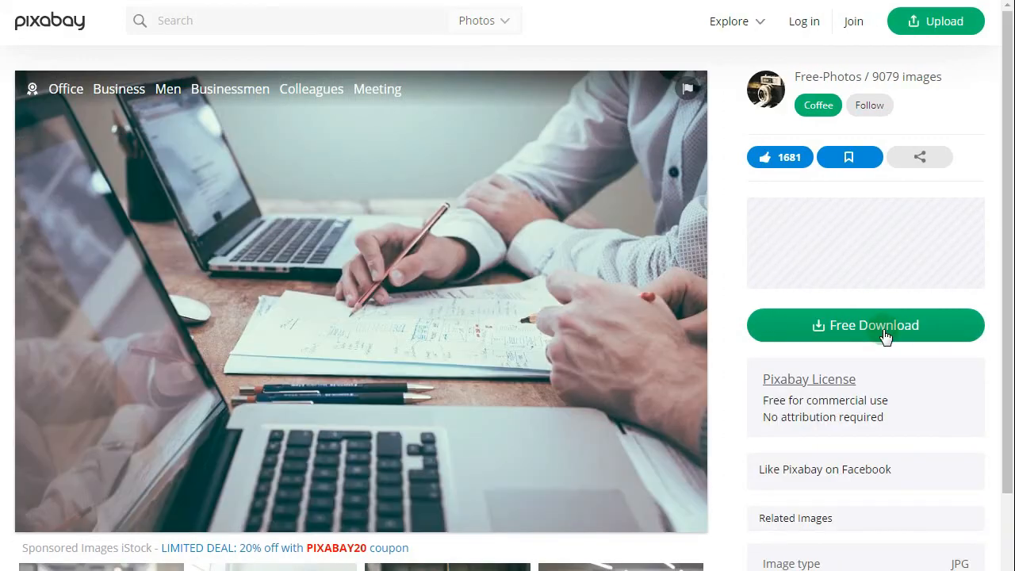
Download the office photo as a 1280×854 JPG, completing the captcha check
left_click(884, 333)
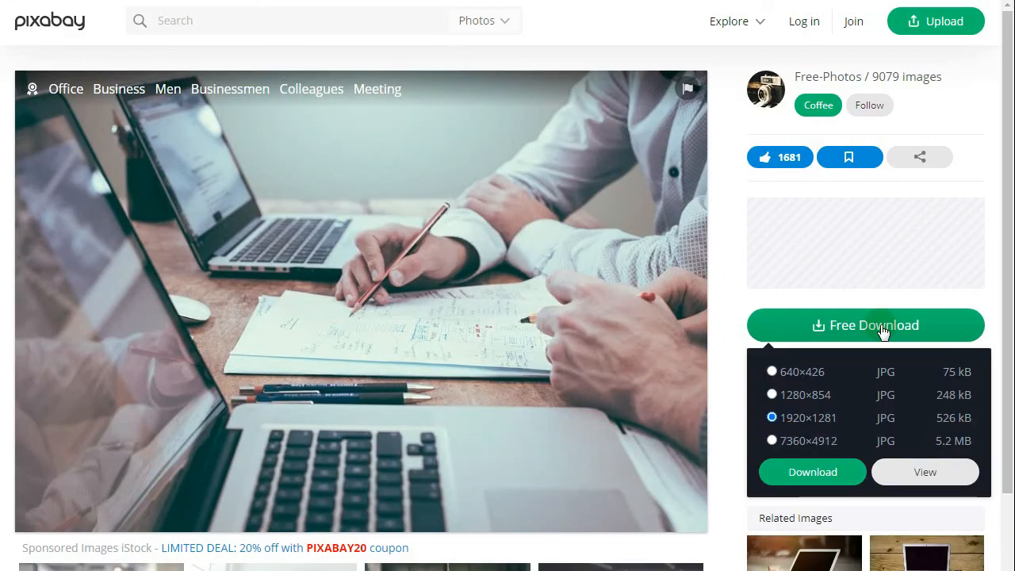
left_click(783, 396)
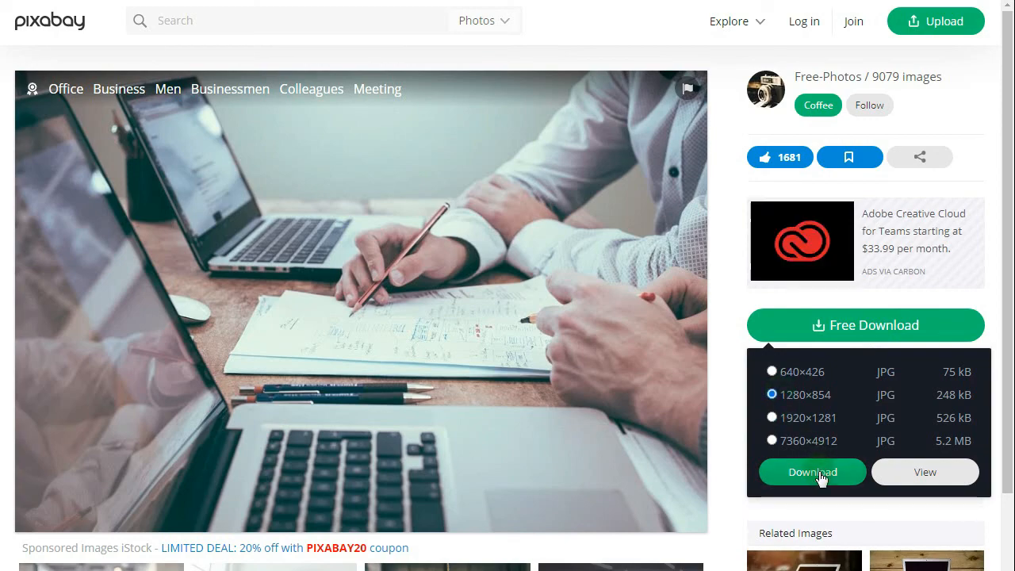
left_click(817, 474)
left_click(476, 403)
left_click(399, 379)
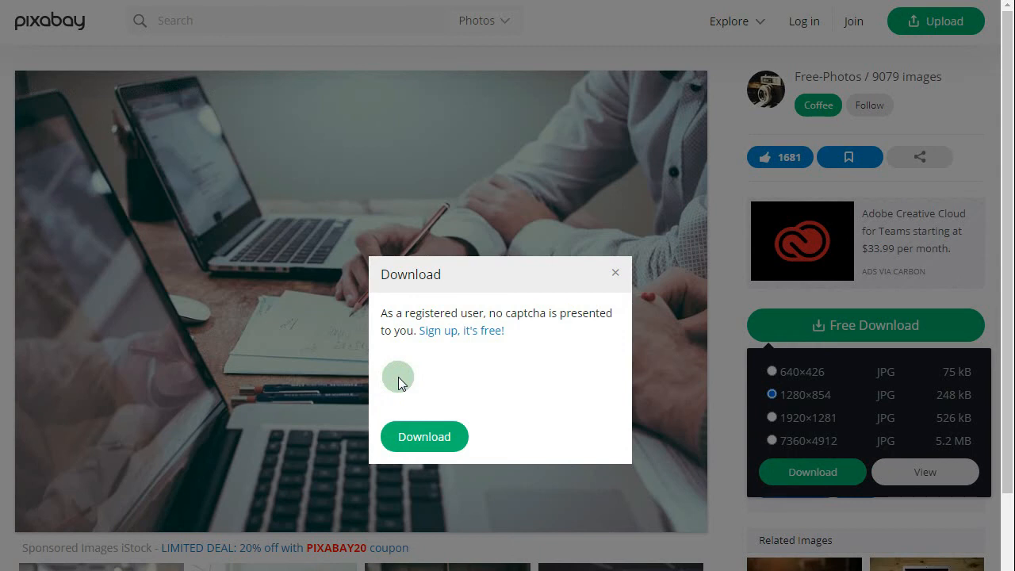
left_click(400, 379)
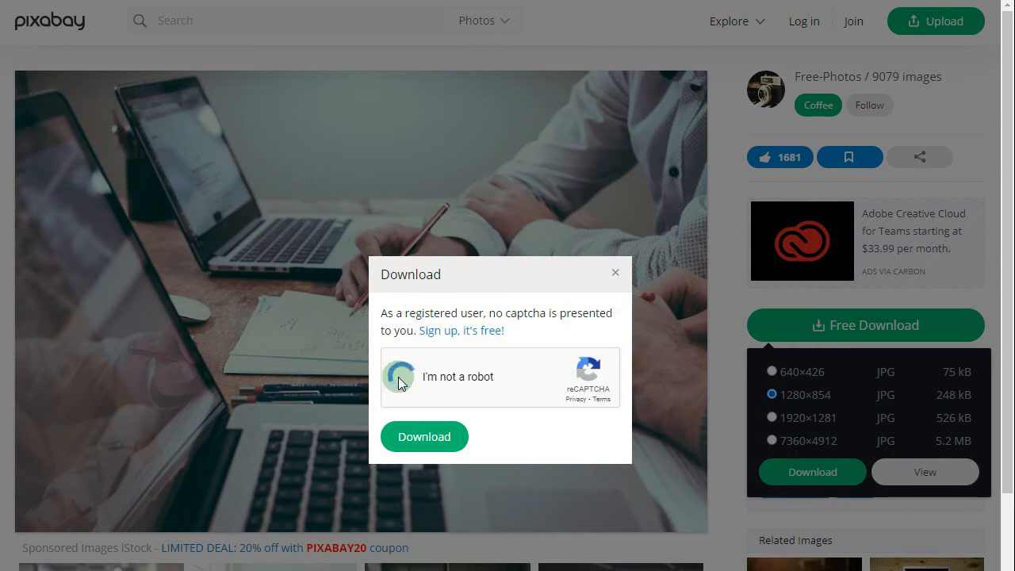
left_click(437, 440)
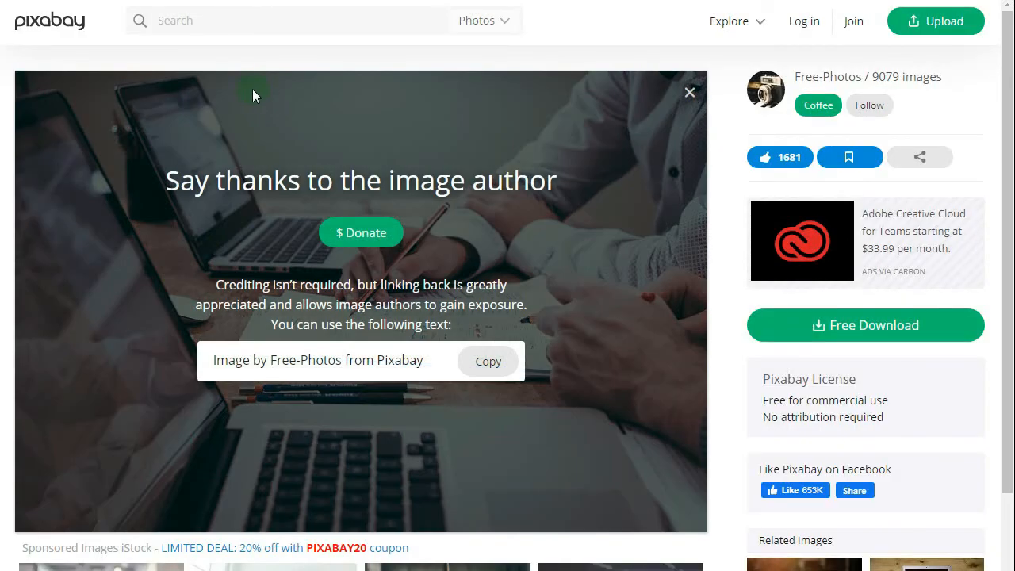
Return to the Fiverr gig gallery and upload office-1209640_1280 from the Downloads folder as the first gig image
key("alt+Tab")
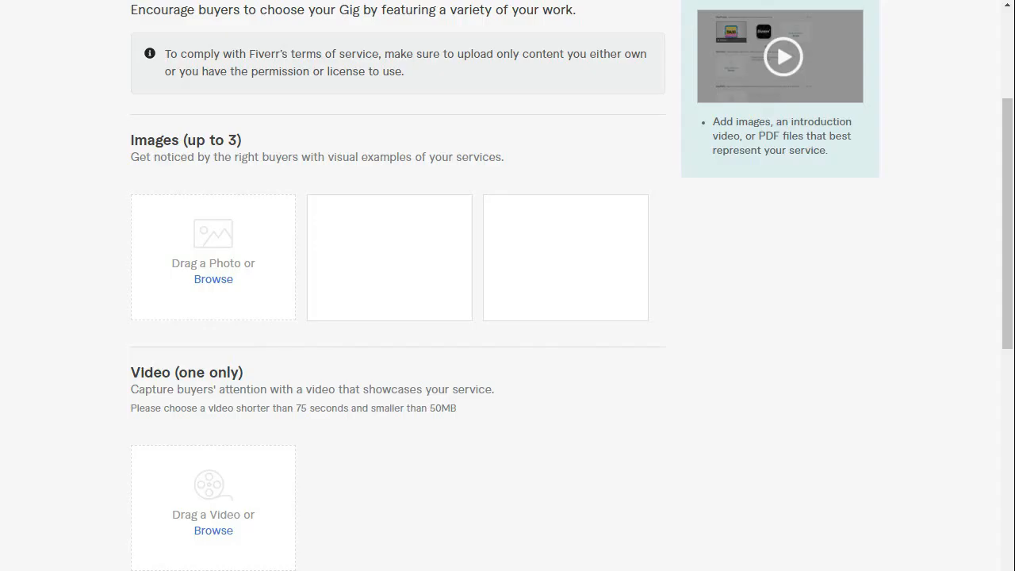
left_click(168, 341)
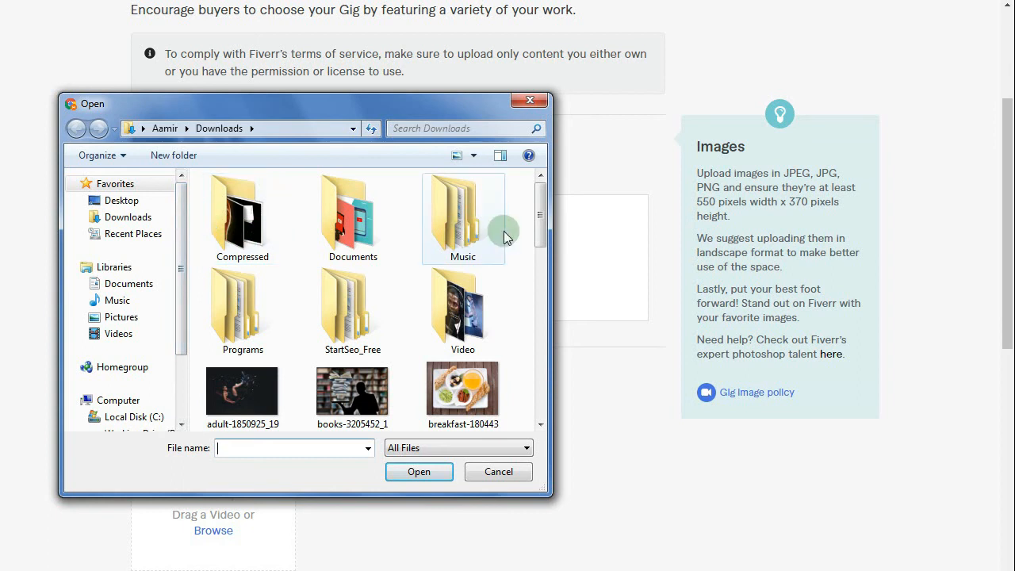
scroll(520, 358, "down", 6)
scroll(520, 365, "up", 2)
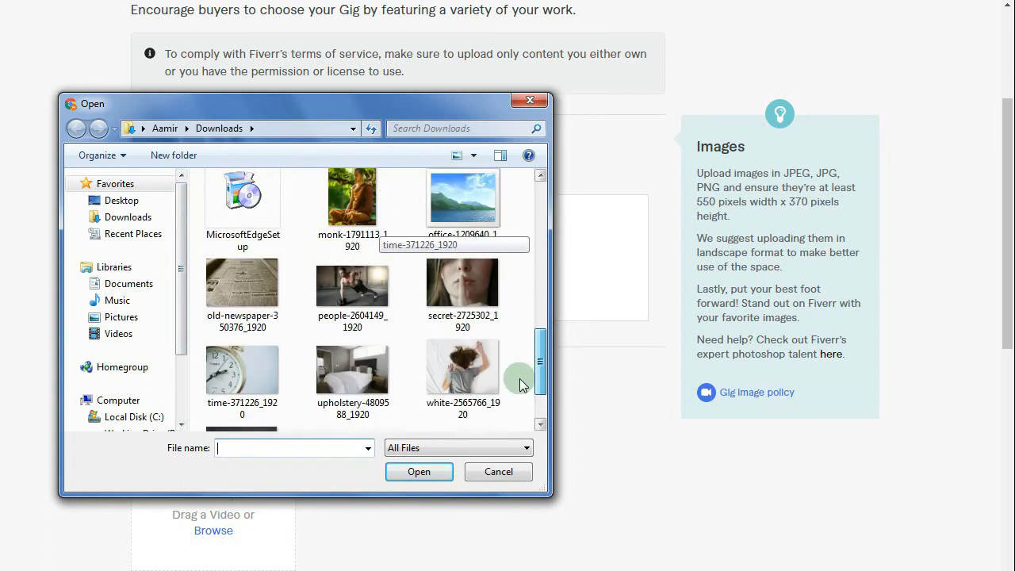
scroll(512, 357, "up", 1)
left_click(462, 290)
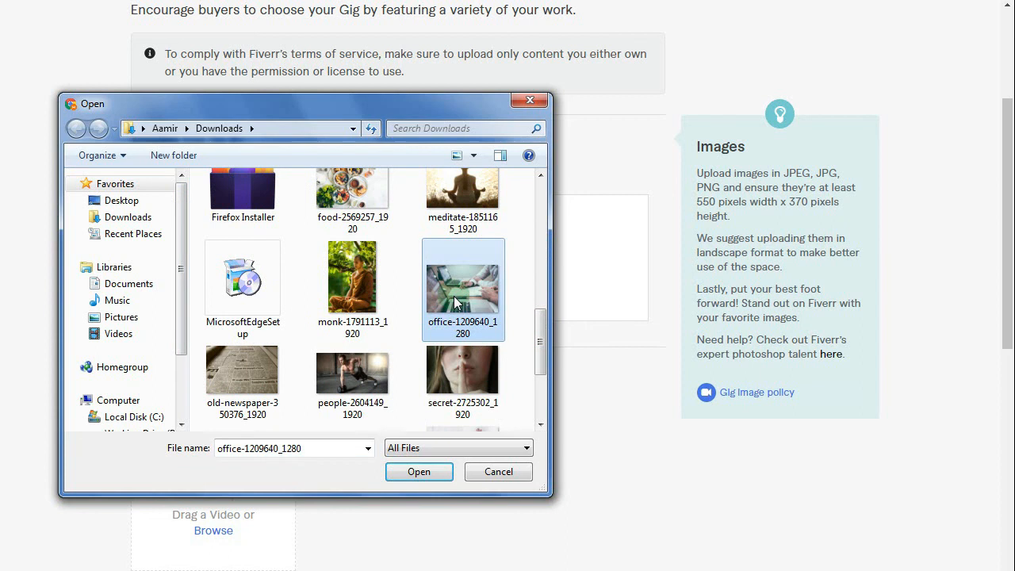
left_click(403, 475)
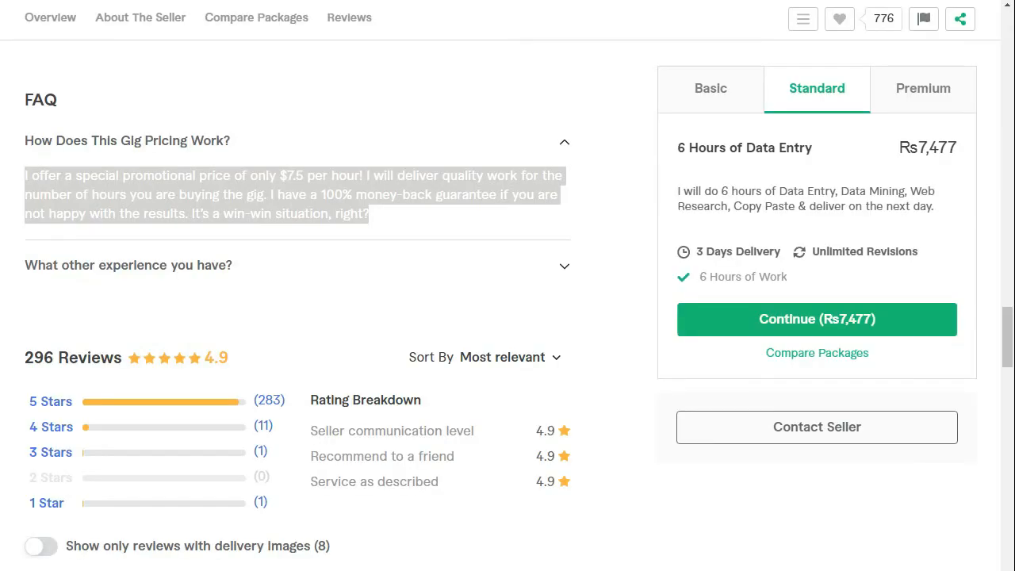
Look through the sample images in the competitor's Virtual Assistant gig gallery
scroll(421, 172, "up", 20)
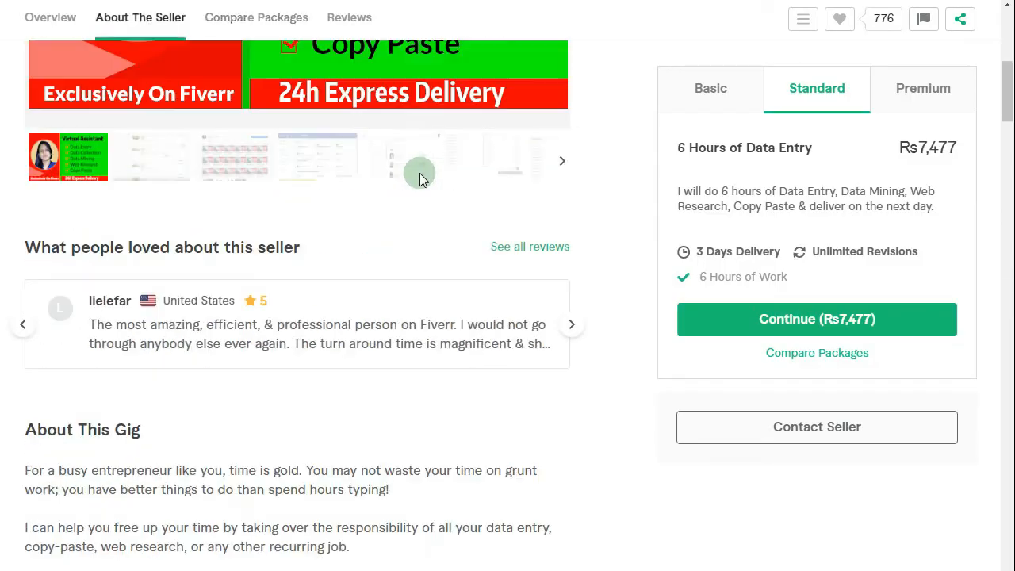
scroll(245, 371, "down", 4)
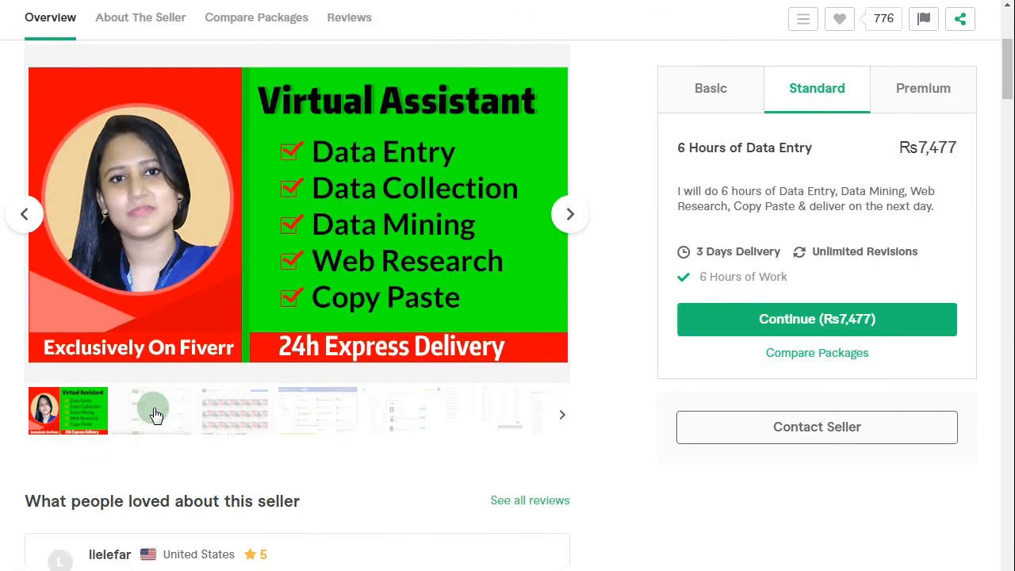
left_click(230, 420)
left_click(290, 421)
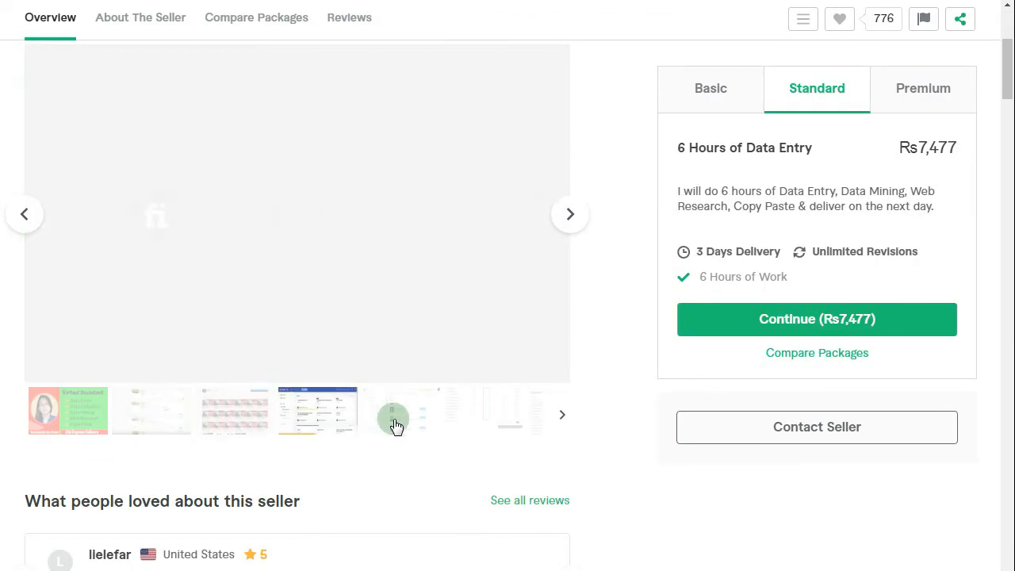
left_click(397, 426)
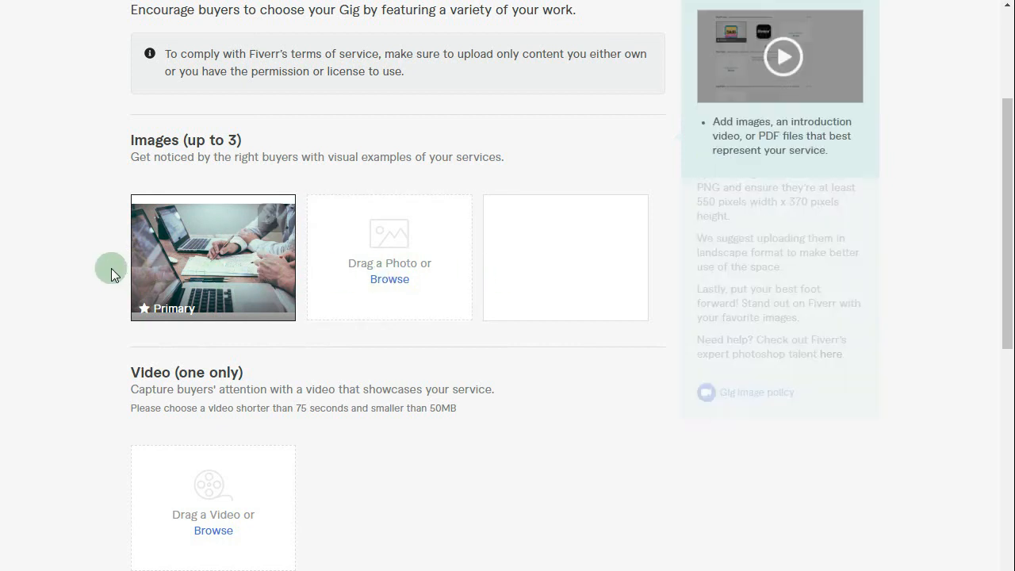
Leave the video and PDF document slots of the gig gallery empty, and save the gallery to continue
scroll(73, 259, "down", 1)
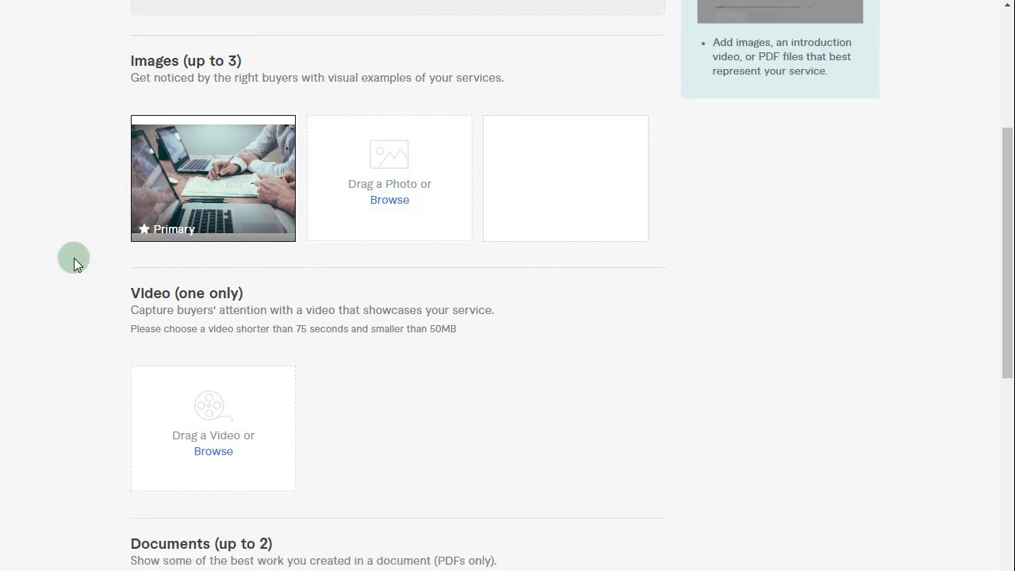
scroll(73, 258, "down", 1)
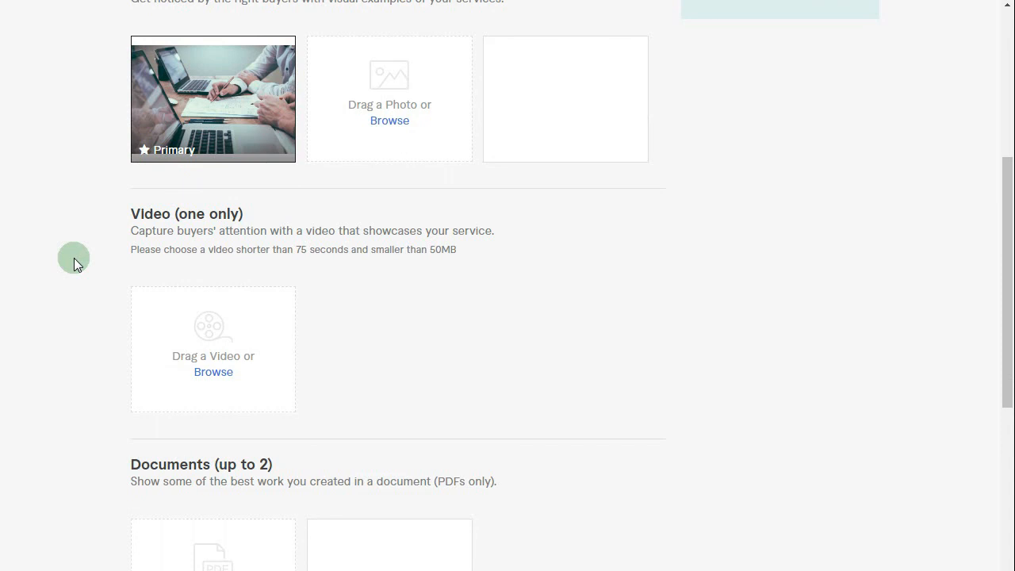
scroll(74, 257, "down", 1)
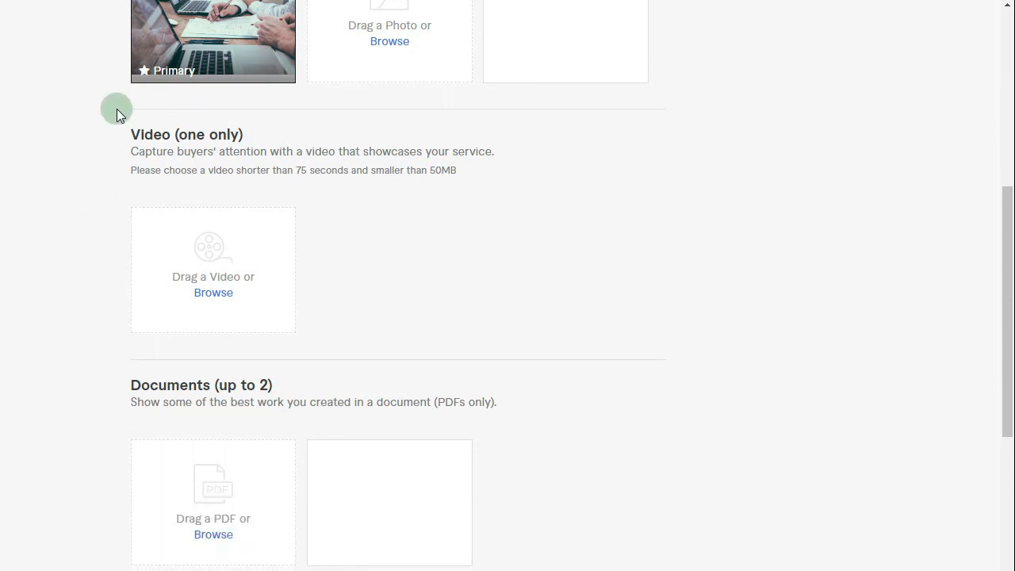
scroll(124, 161, "down", 1)
scroll(92, 218, "down", 2)
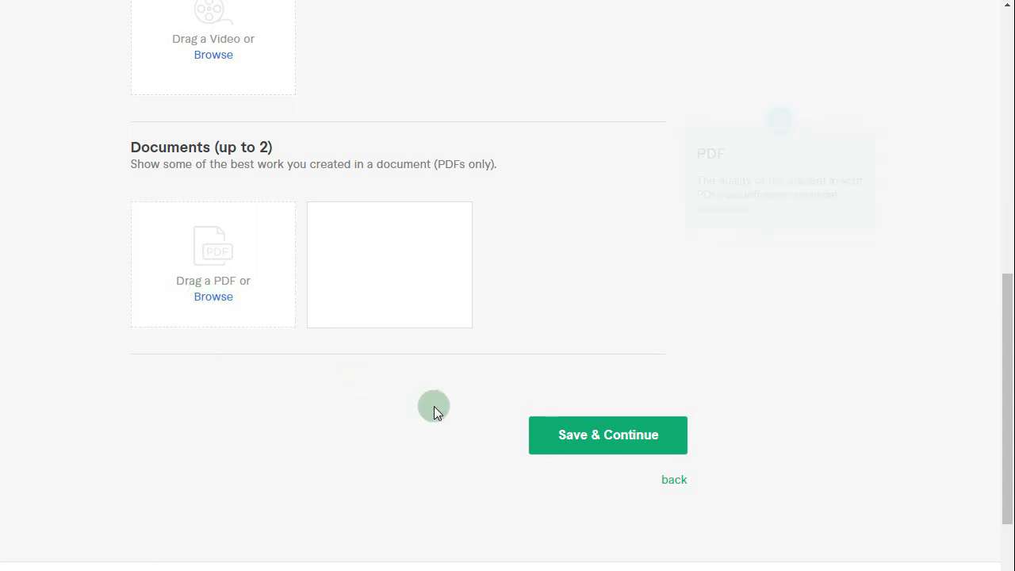
left_click(609, 442)
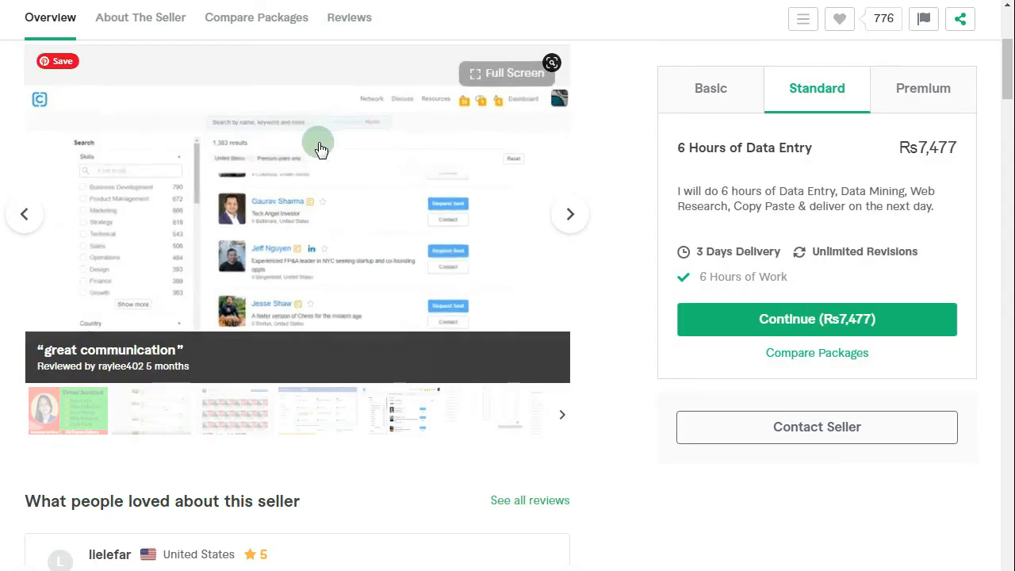
scroll(317, 140, "up", 4)
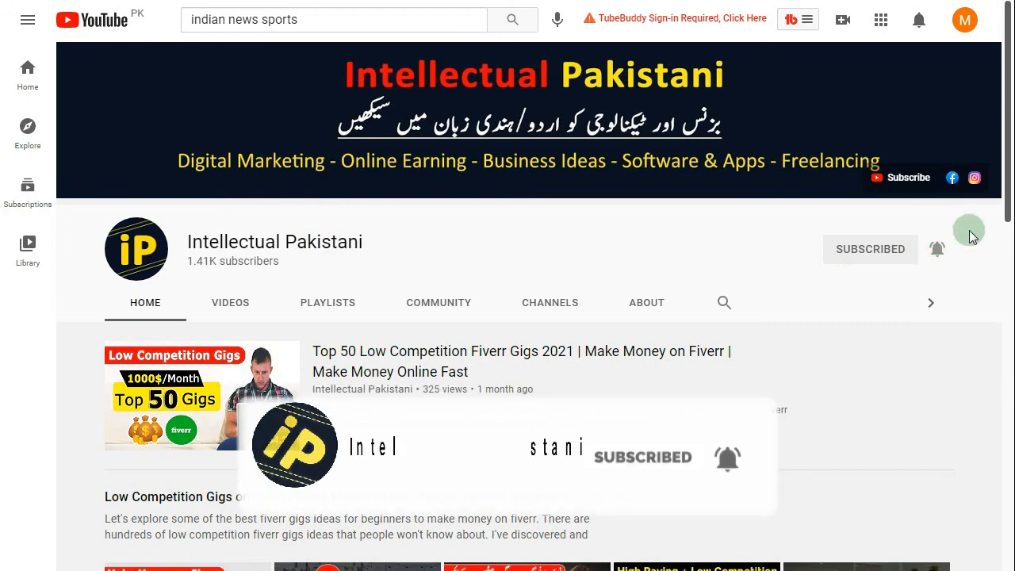
left_click_drag(1007, 226, 1001, 124)
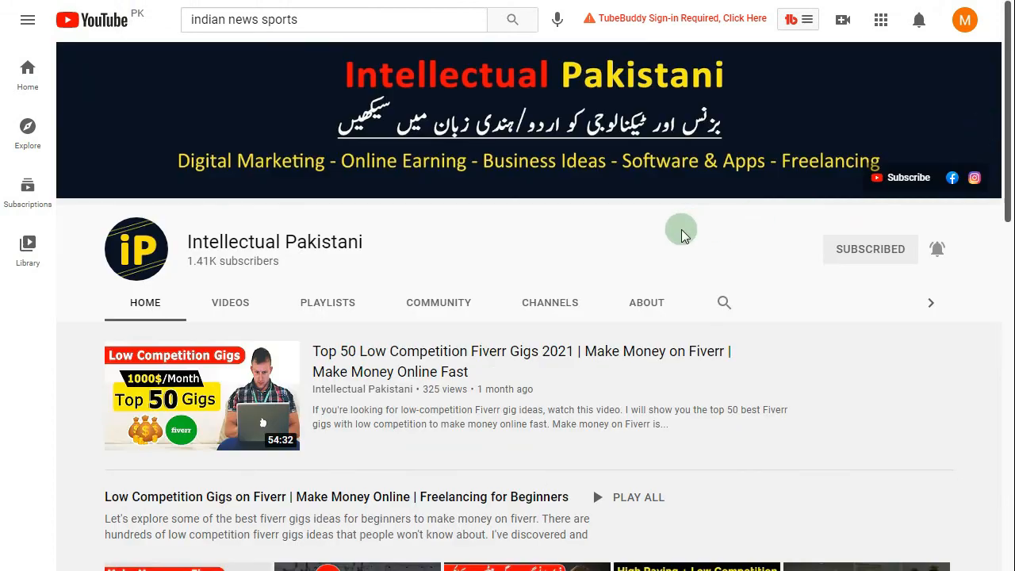